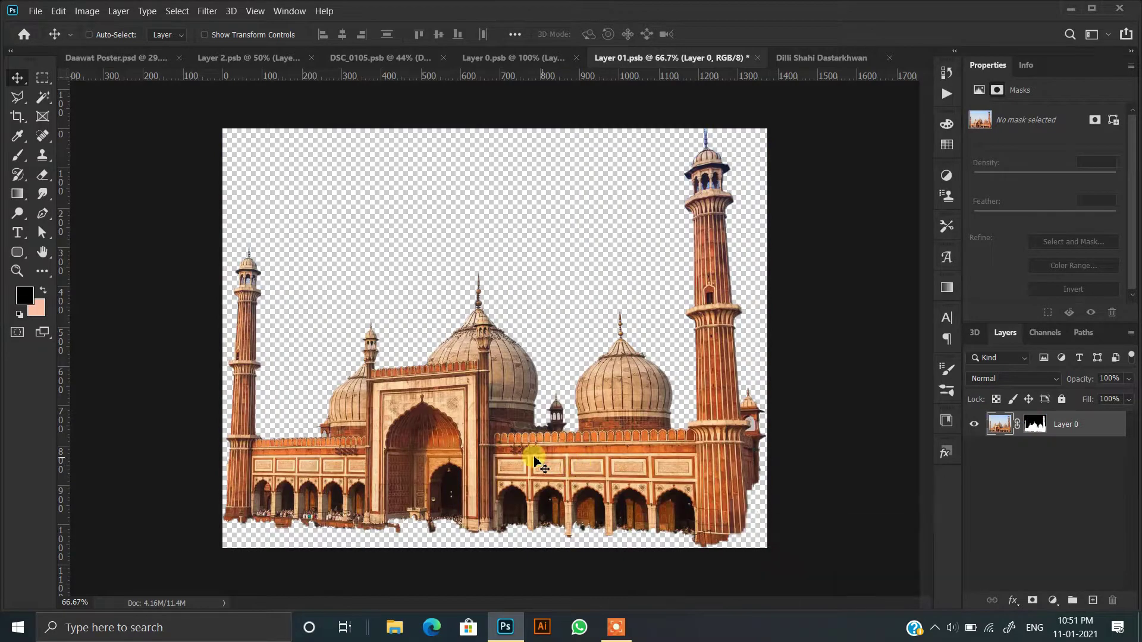
Step: Convert the masked mosque layer to a smart object, copy it into the Dilli Shahi Dastarkhwan document, and close Layer 01.psb
right_click(1086, 424)
left_click(941, 193)
scroll(565, 298, "up", 4)
scroll(524, 356, "down", 1)
left_click_drag(502, 330, 475, 327)
scroll(474, 344, "down", 2)
left_click(621, 58)
left_click(757, 59)
left_click(594, 254)
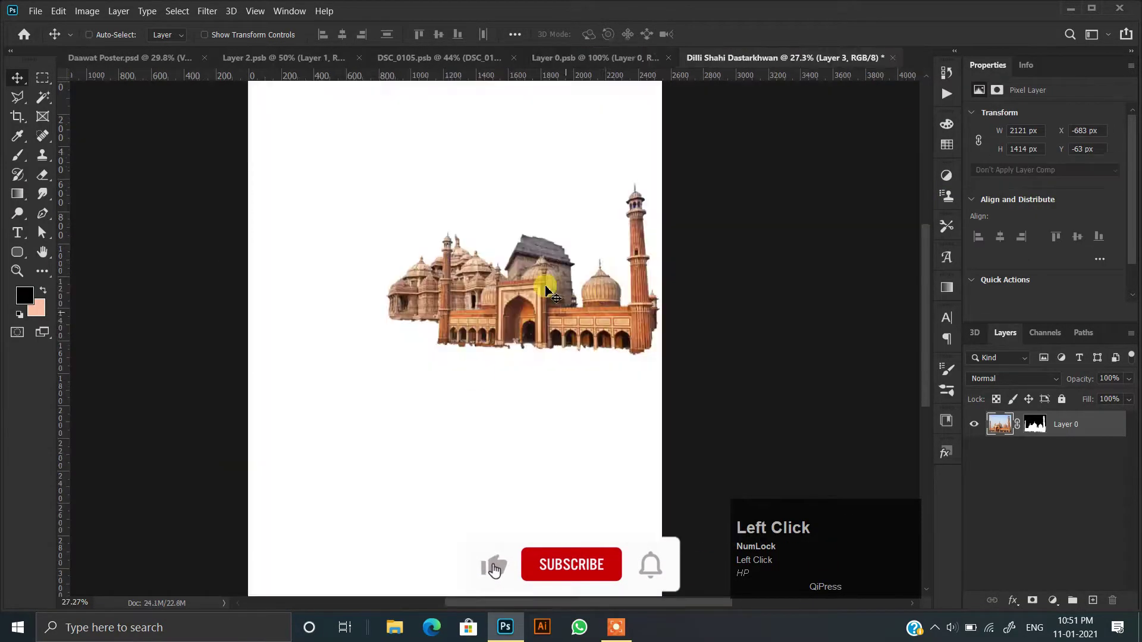
Step: Copy the masked Qutub Minar layer from Layer 0.psb into the Dilli Shahi Dastarkhwan document, beside the mosque's left end
left_click(604, 58)
left_click(1022, 426, "shift")
left_click_drag(458, 420, 449, 326)
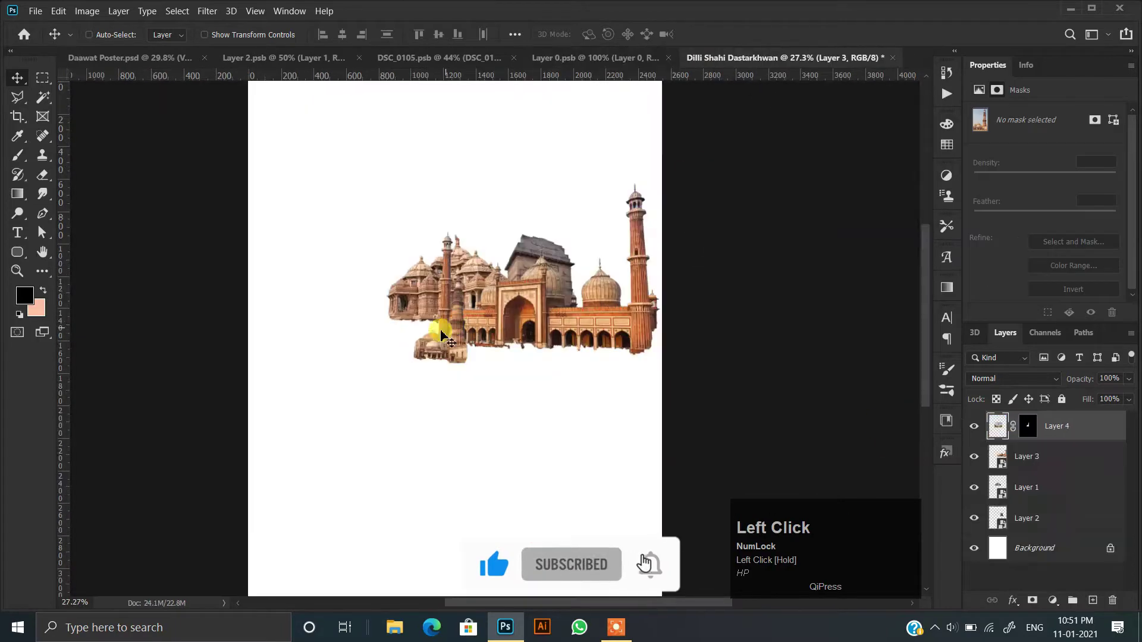
scroll(393, 346, "up", 7)
scroll(434, 373, "down", 7)
scroll(436, 390, "down", 1)
scroll(500, 310, "up", 2)
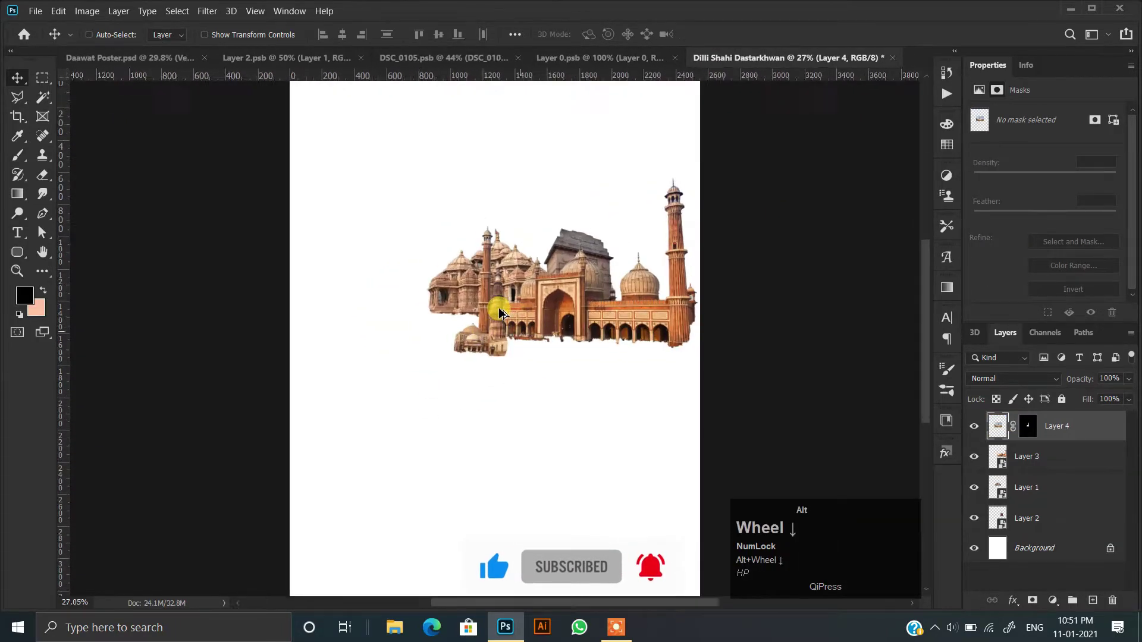
scroll(500, 309, "down", 2)
Step: Convert the masked Qutub Minar layer, Layer 4, to a smart object
left_click(959, 461)
right_click(1062, 427)
left_click(1079, 404)
left_click(1028, 429, "shift")
left_click(1028, 430, "shift")
right_click(1084, 427)
left_click(941, 192)
scroll(457, 340, "up", 6)
scroll(417, 362, "down", 1)
Step: Shift the temple to the left and enlarge the Qutub Minar to about 143%, standing at the temple's right end
left_click(1026, 488)
left_click_drag(355, 388, 248, 394)
left_click(1026, 427)
left_click_drag(408, 457, 370, 408)
key("ctrl+t")
left_click_drag(375, 313, 374, 249)
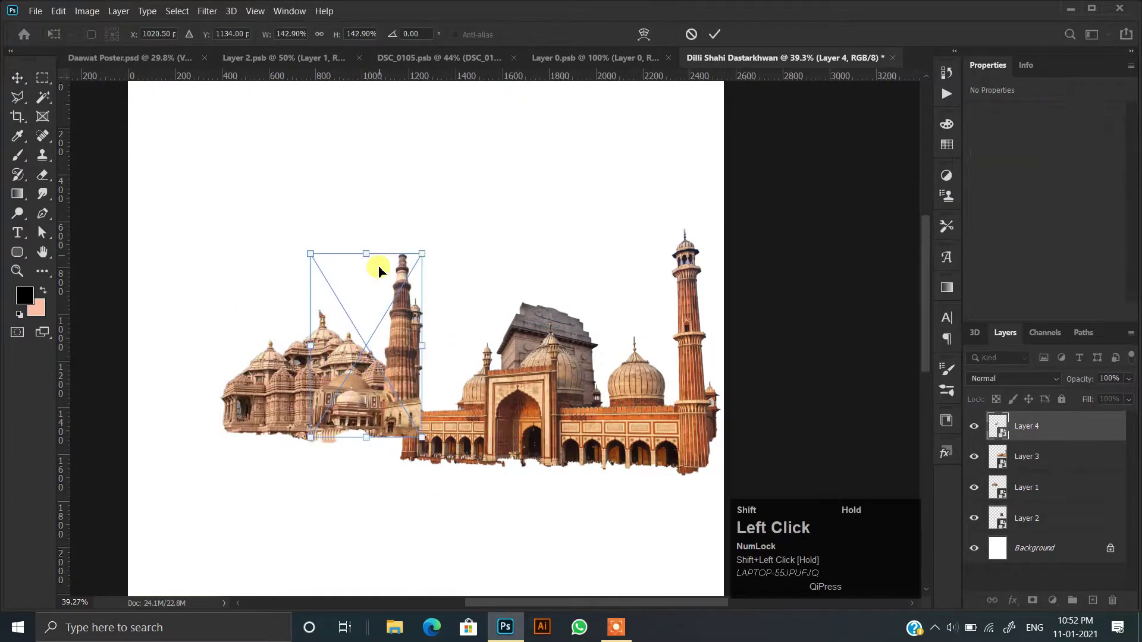
left_click_drag(367, 417, 375, 423)
key("Return")
Step: Scale the mosque down and position its left end against the base of the Qutub Minar
scroll(379, 415, "up", 6)
left_click_drag(341, 505, 339, 507)
scroll(339, 508, "down", 6)
left_click(531, 537, "ctrl")
left_click_drag(530, 536, 529, 513)
key("ctrl+t")
left_click_drag(658, 316, 561, 391)
mouse_move(404, 501)
left_mouse_down()
mouse_move(436, 509)
mouse_move(416, 519)
left_mouse_up()
scroll(418, 512, "up", 4)
key("Return")
Step: Move India Gate left and enlarge it to about 681 × 791 px, behind the mosque and beside the Qutub Minar
left_click_drag(391, 496, 473, 415)
left_click_drag(609, 305, 499, 305)
key("ctrl+t")
left_click_drag(573, 283, 639, 206)
mouse_move(575, 332)
left_mouse_down()
mouse_move(566, 359)
mouse_move(574, 352)
left_mouse_up()
left_click_drag(641, 224, 648, 215)
key("Return")
scroll(536, 316, "up", 1)
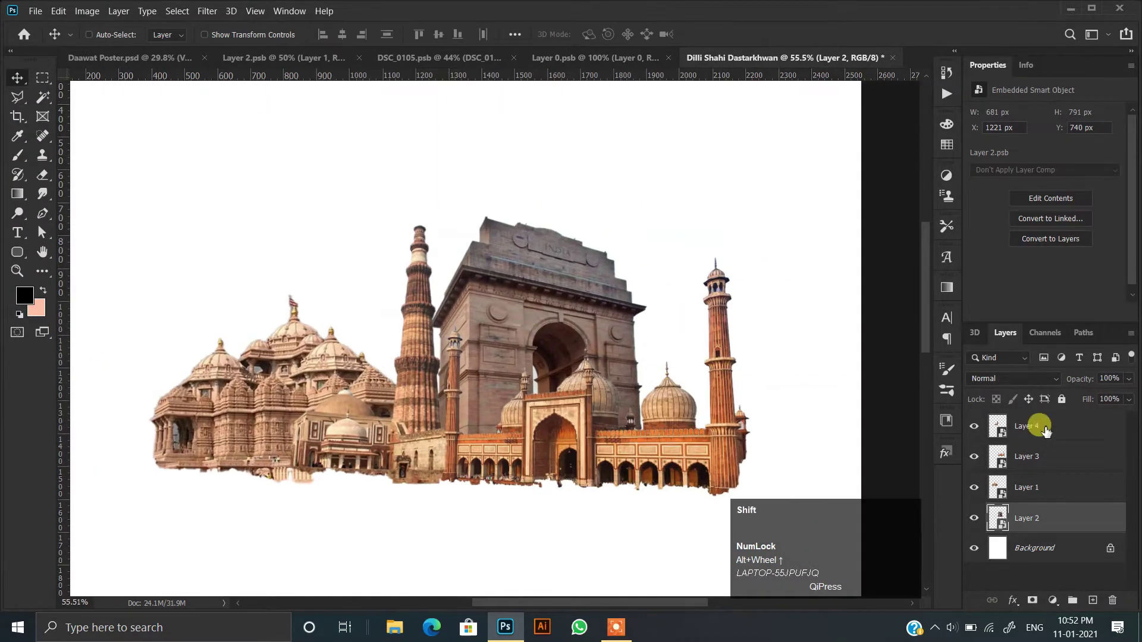
Step: Combine the four monument layers, Layer 4 through Layer 2, into a single smart object
left_click(1045, 427, "shift")
right_click(1045, 429)
left_click(910, 220)
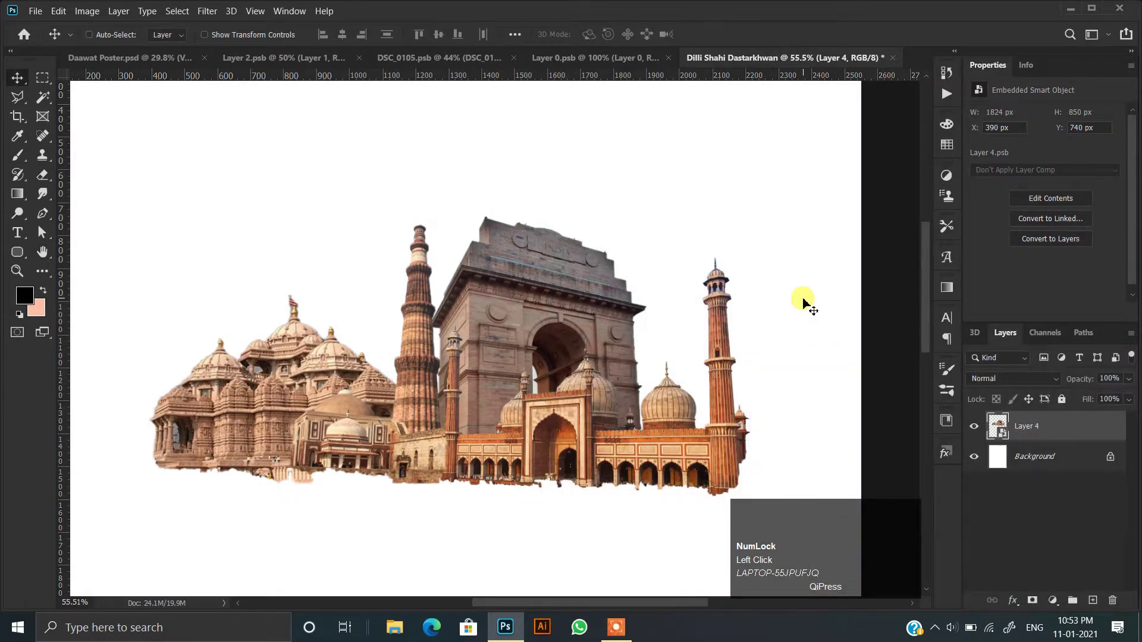
Step: Open the Camera Raw Filter on the monuments and set Exposure +0.80, Contrast +42, Whites -22, Texture +51, Clarity +22 and Dehaze +9
left_click(207, 11)
left_click(250, 90)
left_click(581, 198)
key("space")
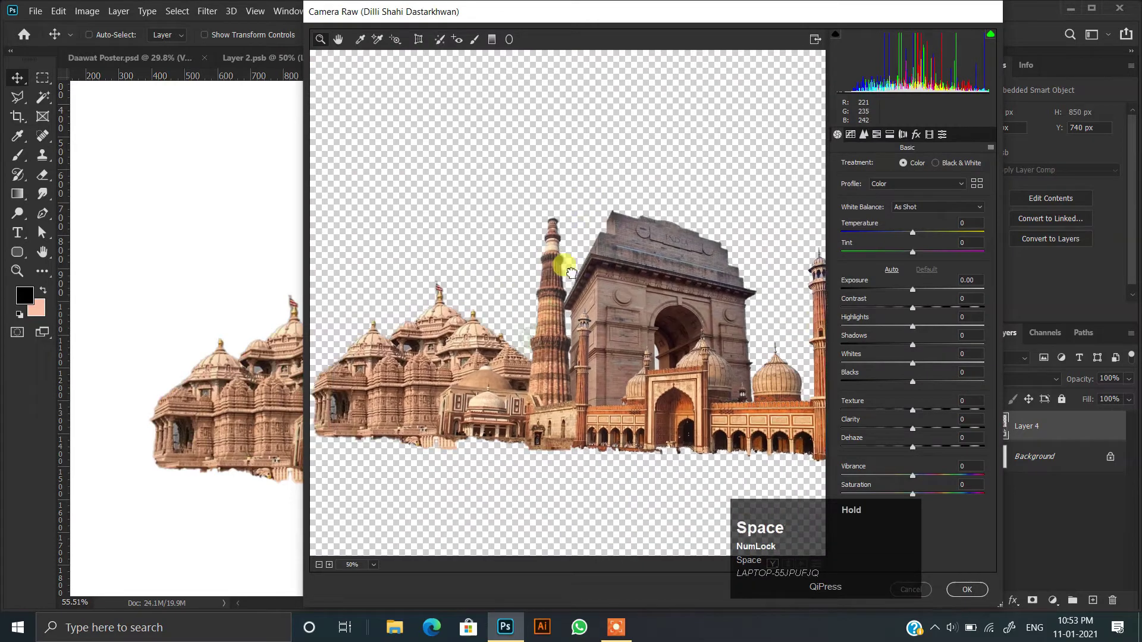
left_click_drag(556, 256, 568, 204)
left_click_drag(913, 290, 925, 292)
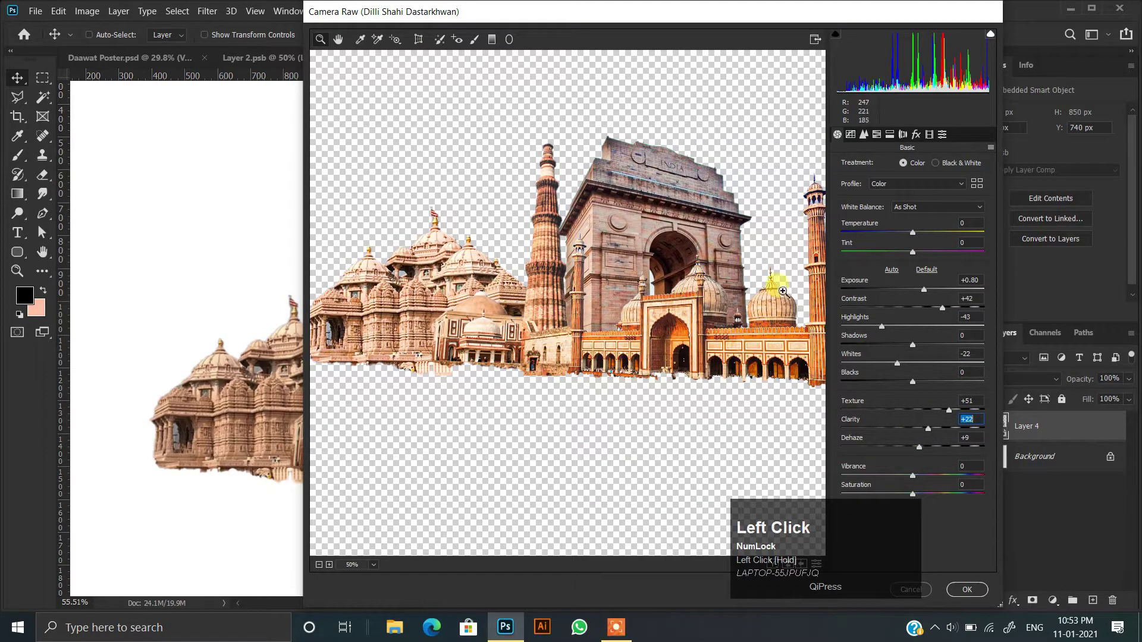
Step: Set Highlights -29, Shadows +9, Blacks -26, Vibrance -13, Tint +10 and Temperature about +14, lower Exposure slightly, and apply the Camera Raw Filter
left_click_drag(883, 326, 892, 326)
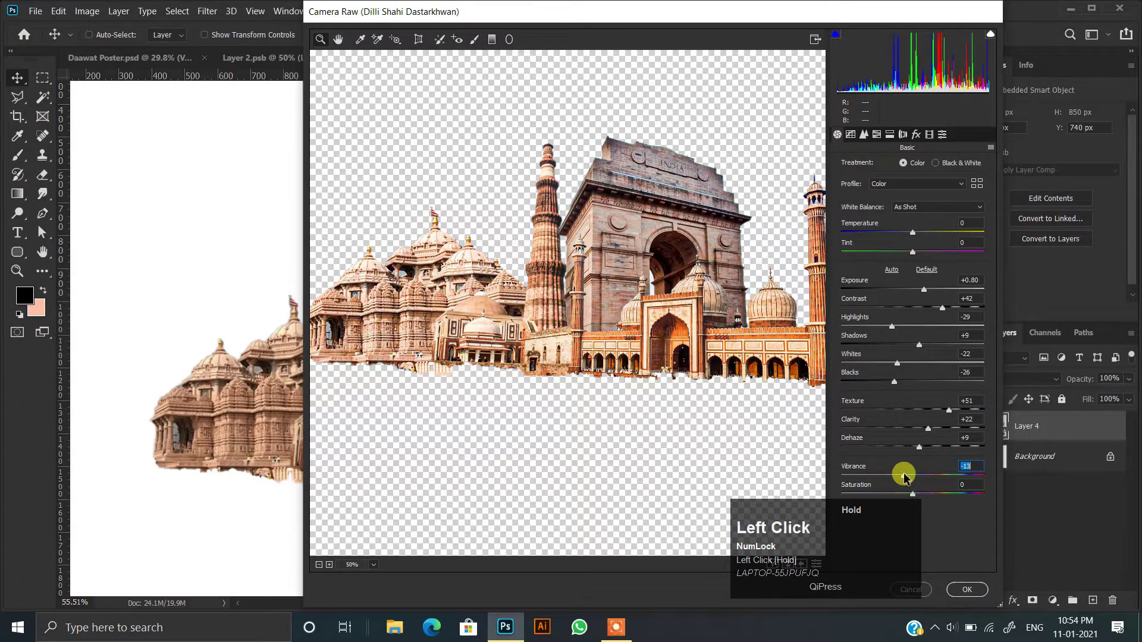
mouse_move(914, 233)
left_mouse_down()
mouse_move(925, 233)
mouse_move(922, 253)
mouse_move(903, 235)
mouse_move(925, 240)
left_mouse_up()
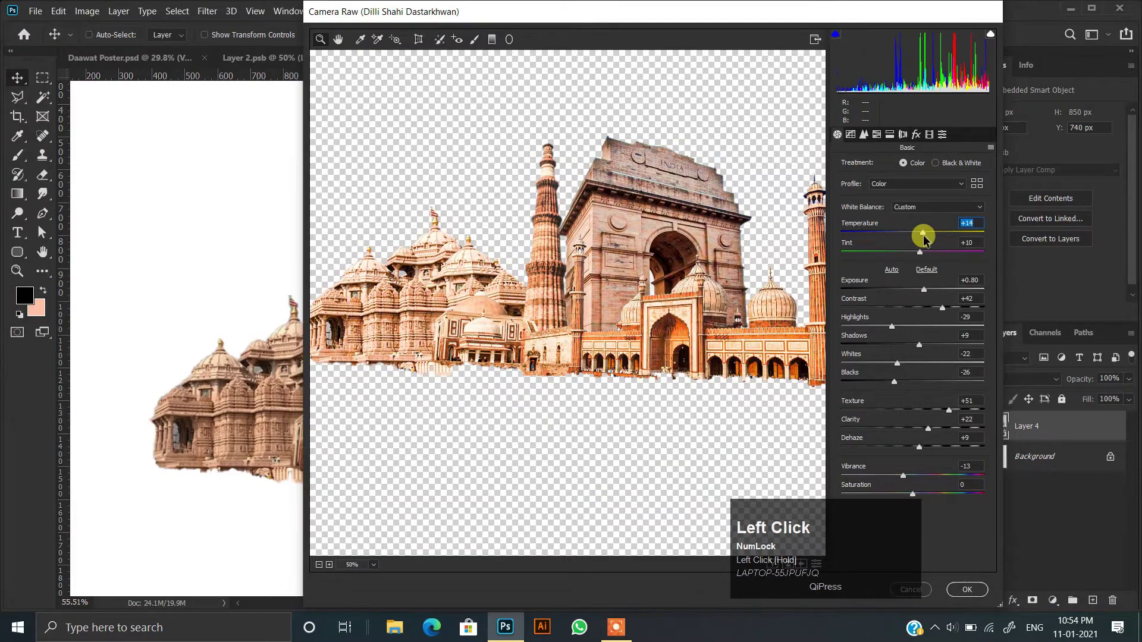
left_click_drag(925, 290, 922, 291)
left_click(970, 591)
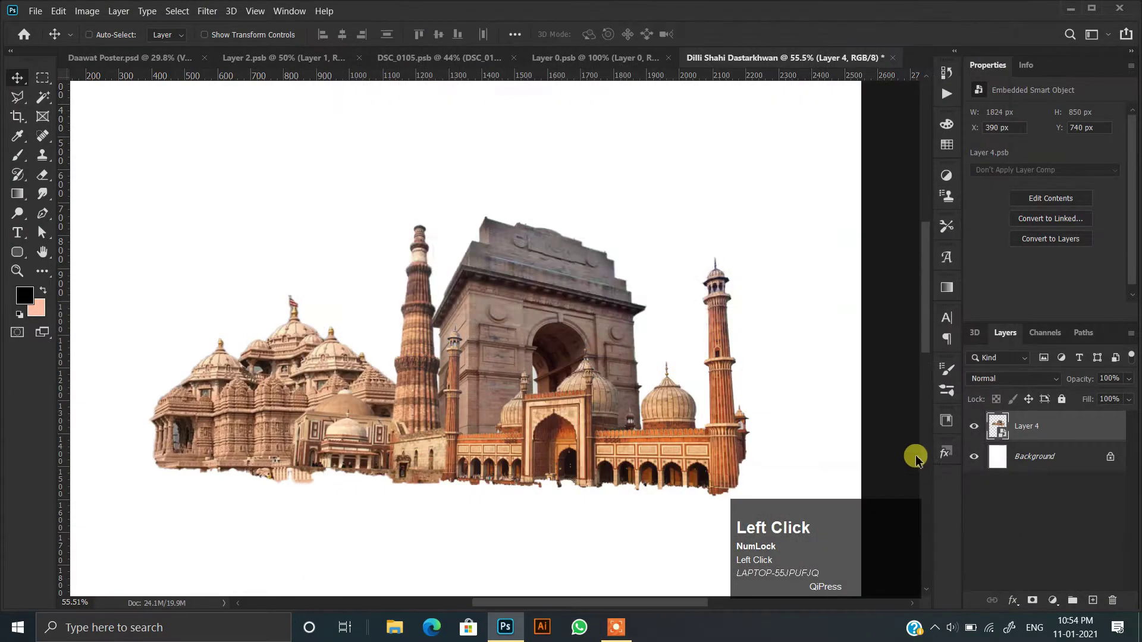
Step: Examine the color-graded monument collage up close and as a whole
scroll(537, 298, "down", 2, "alt")
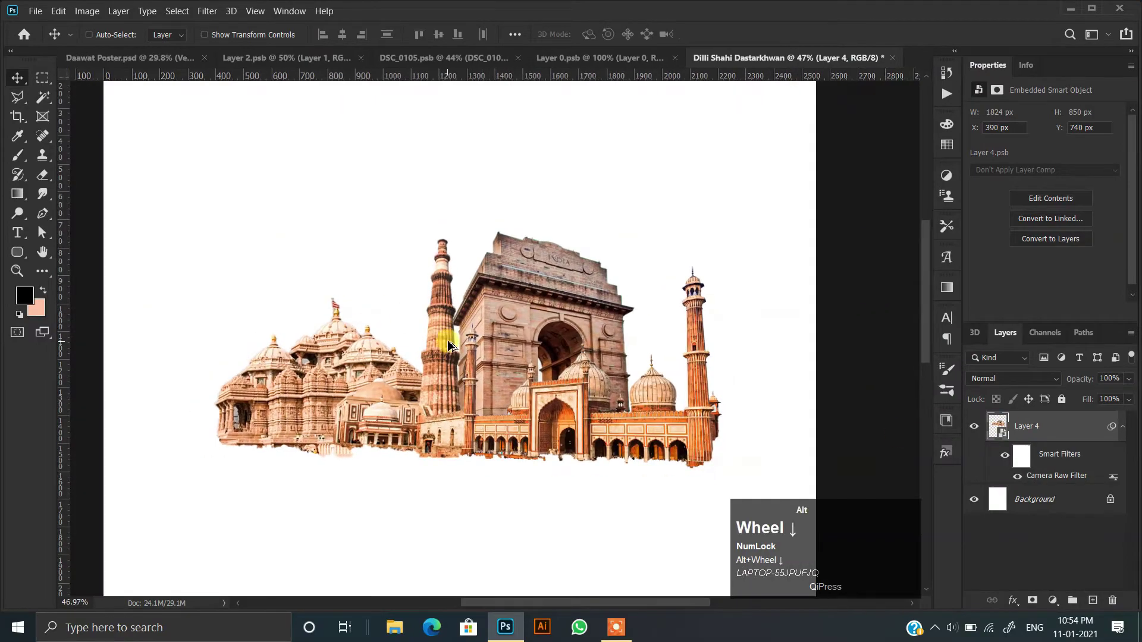
scroll(448, 341, "down", 2, "alt")
left_click_drag(404, 345, 400, 339)
scroll(436, 295, "down", 1, "alt")
left_click_drag(389, 290, 364, 337)
scroll(437, 321, "up", 5, "alt")
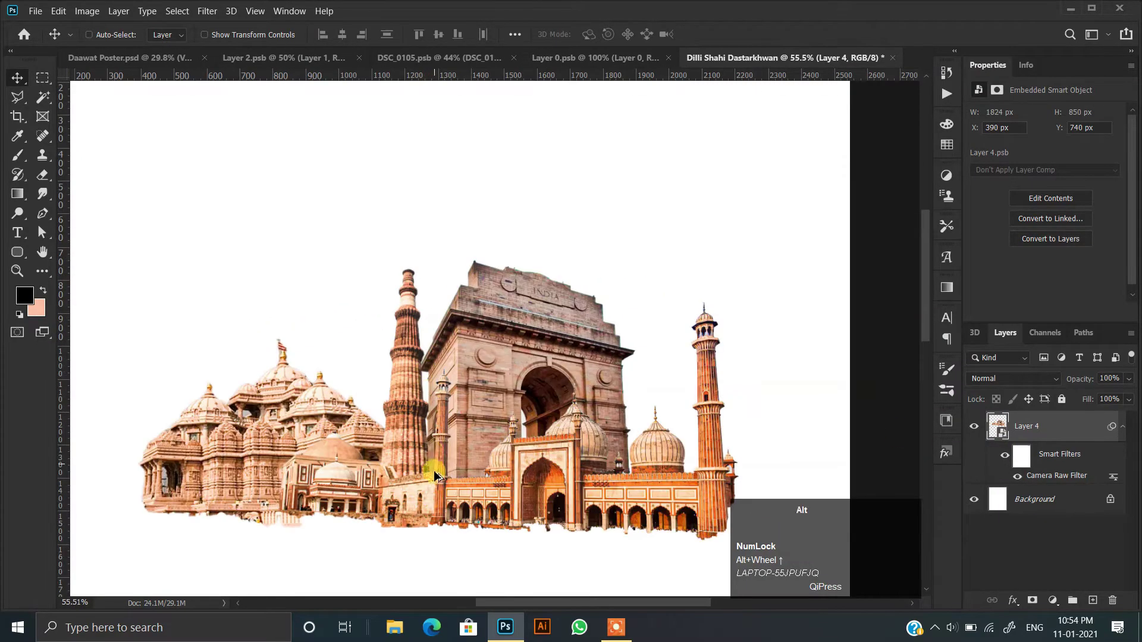
scroll(434, 472, "up", 6, "alt")
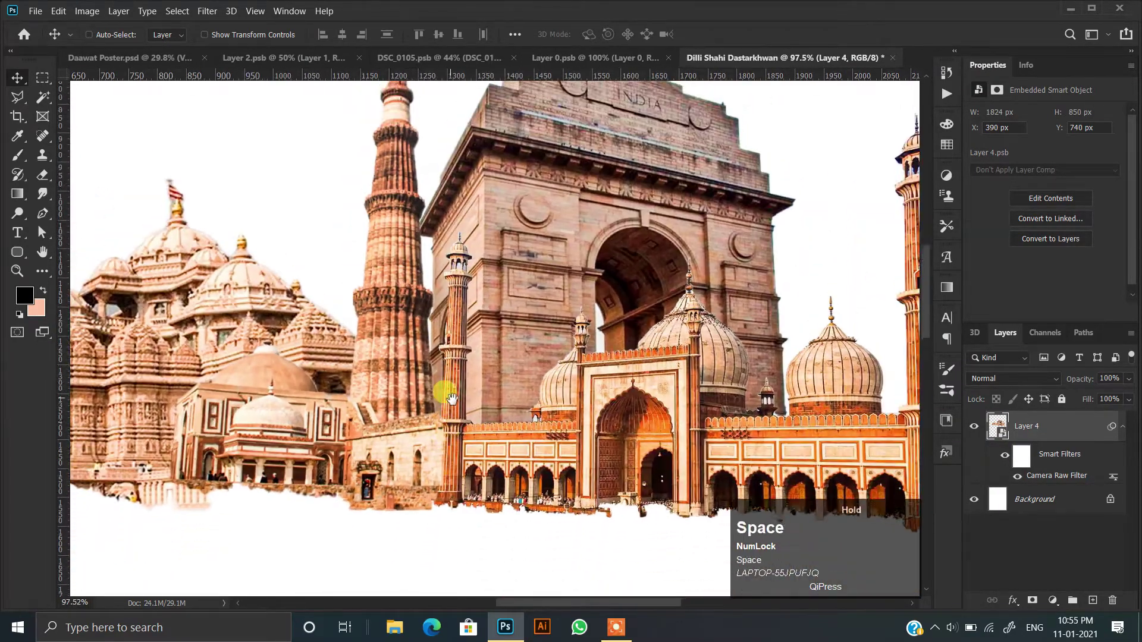
scroll(451, 397, "down", 6, "alt")
left_click_drag(465, 367, 462, 387)
scroll(450, 359, "down", 4, "alt")
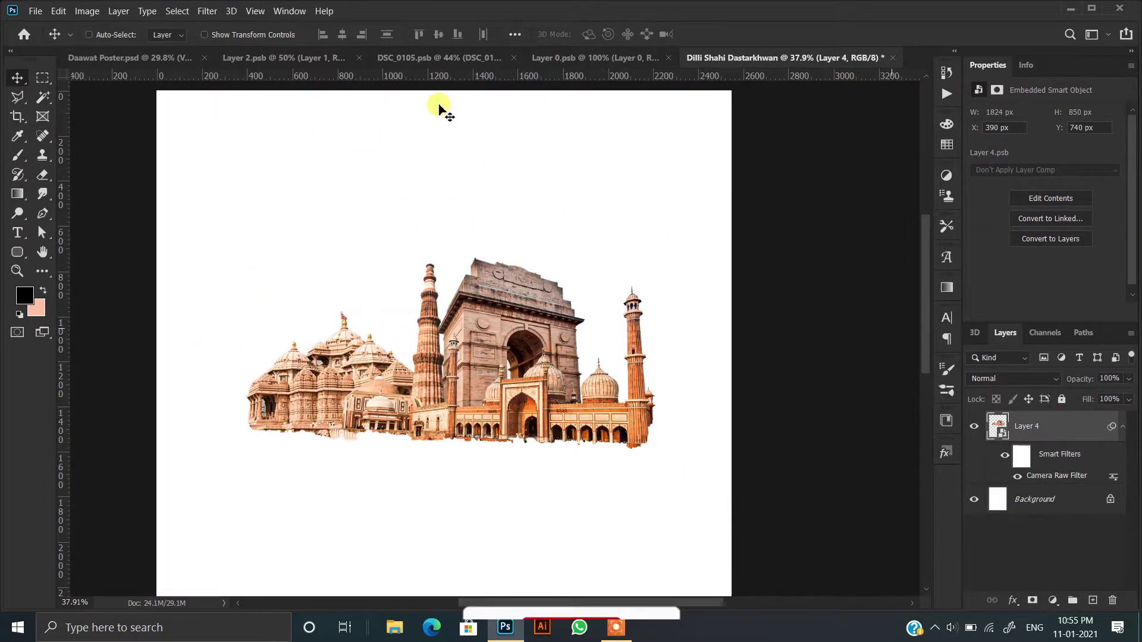
Step: Run the Play This Action action from the Artistic Painting PS Action set on the monument collage
left_click(946, 94)
left_click(840, 118)
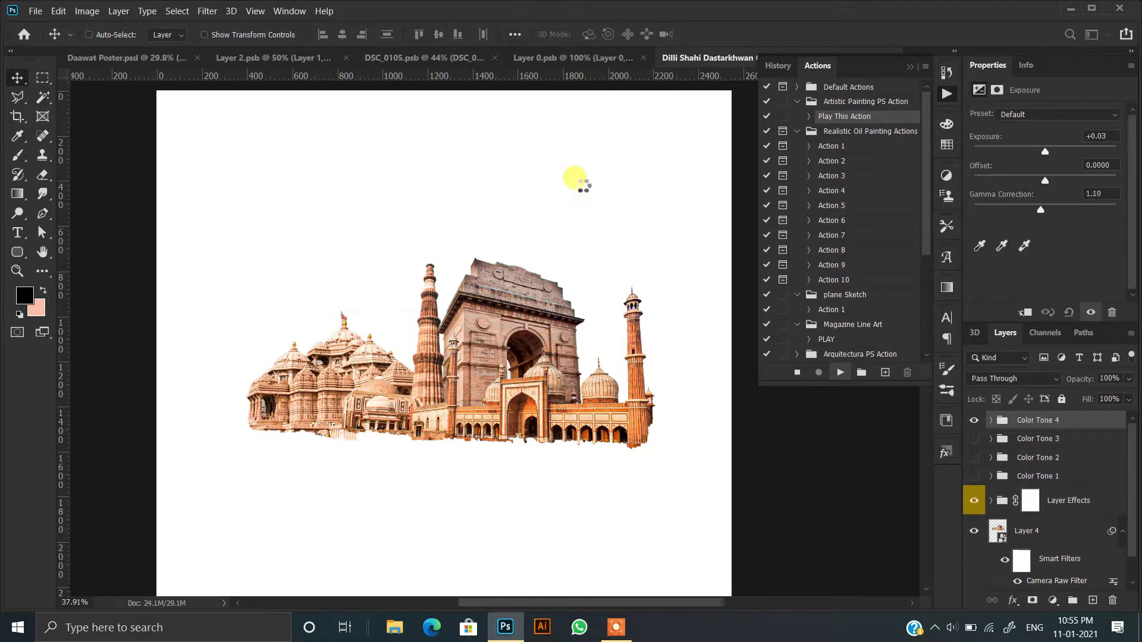
scroll(497, 280, "up", 4)
scroll(514, 297, "down", 1)
left_click_drag(462, 325, 501, 297)
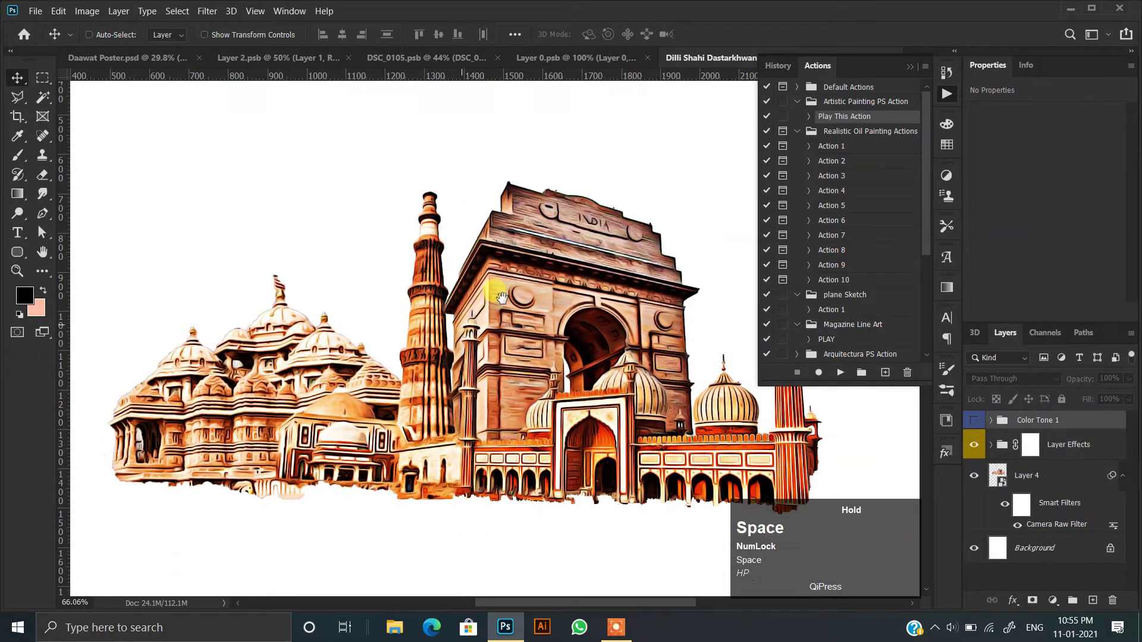
left_click(910, 65)
scroll(455, 327, "up", 3)
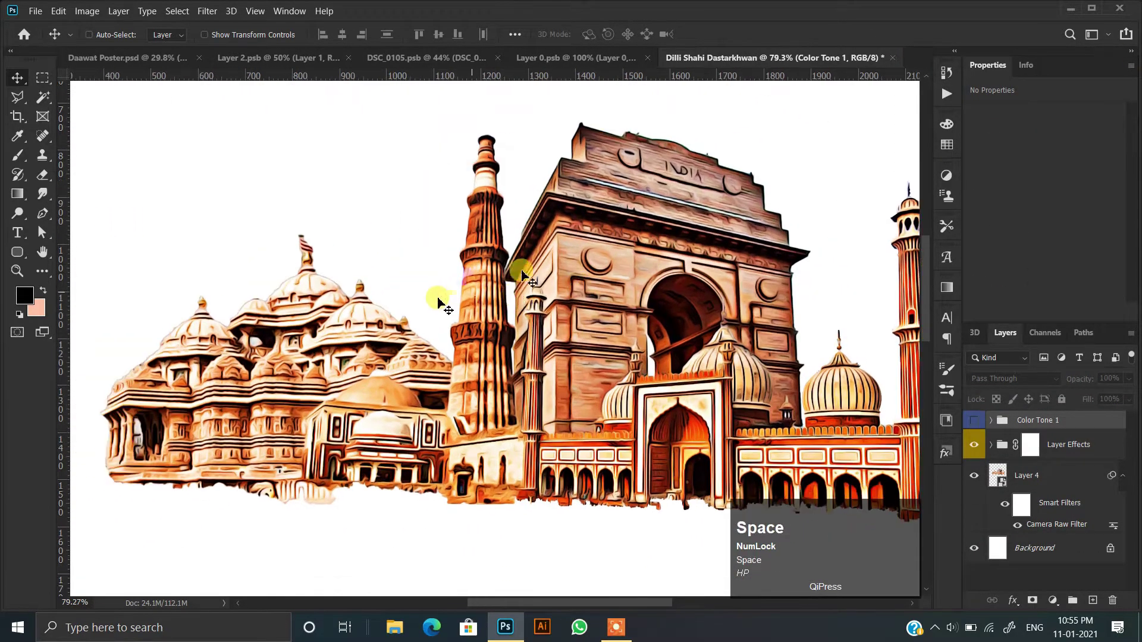
Step: Make the Color Tone 1 group visible and expand the Layer Effects group
left_click(991, 420)
left_click(991, 420)
left_click(974, 421)
left_click_drag(672, 446, 602, 352)
left_click(990, 444)
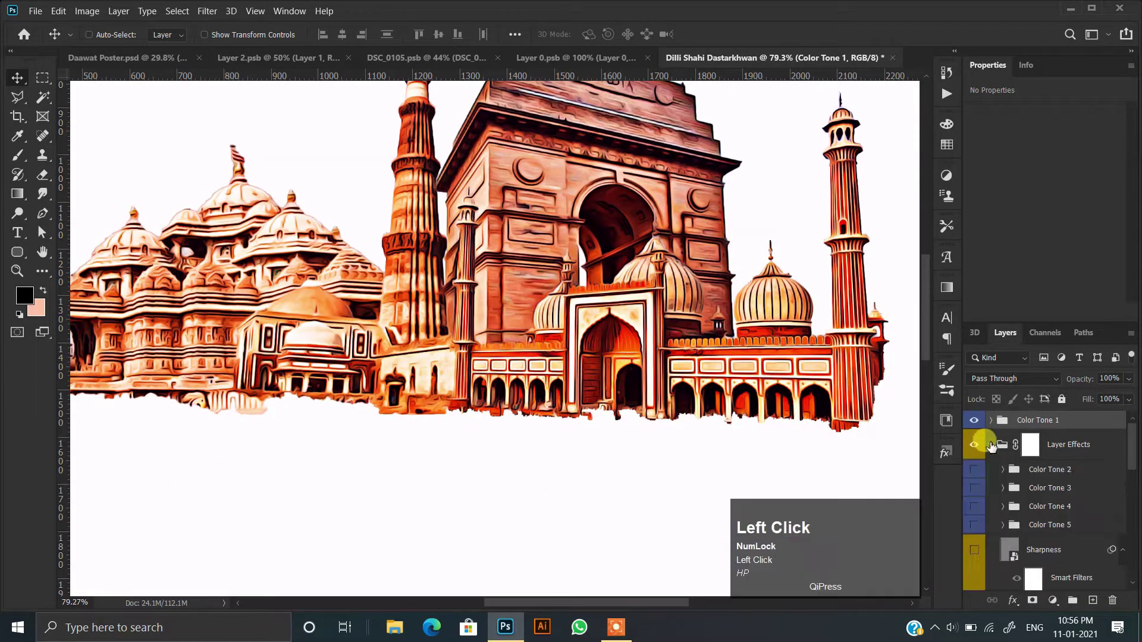
scroll(1006, 502, "down", 2)
left_click(974, 440)
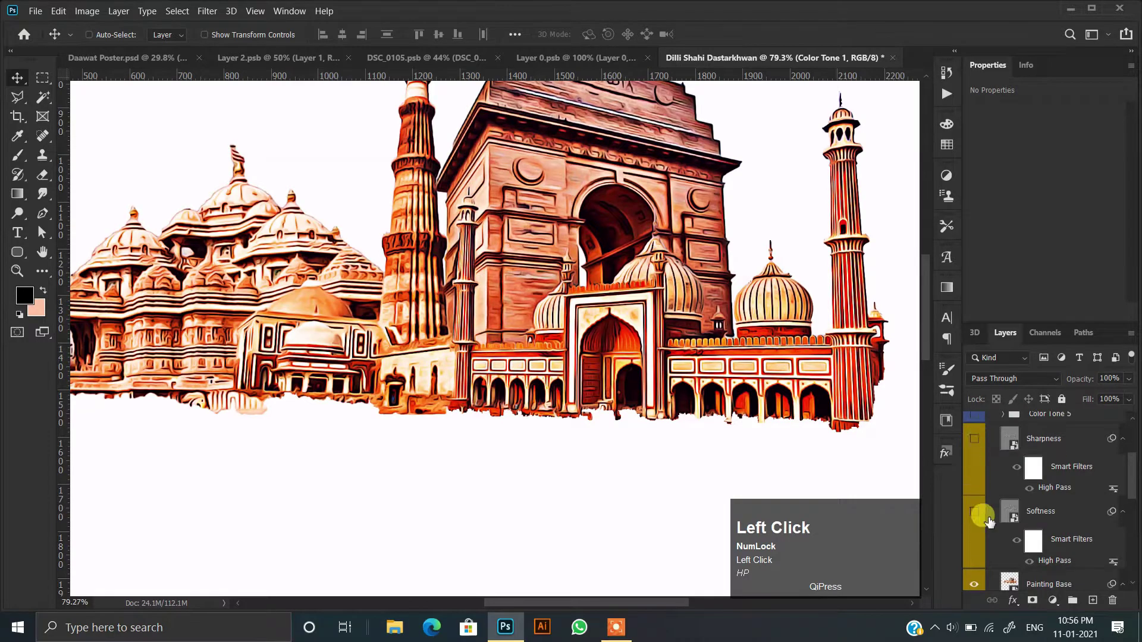
scroll(999, 500, "down", 3)
left_click(1059, 450)
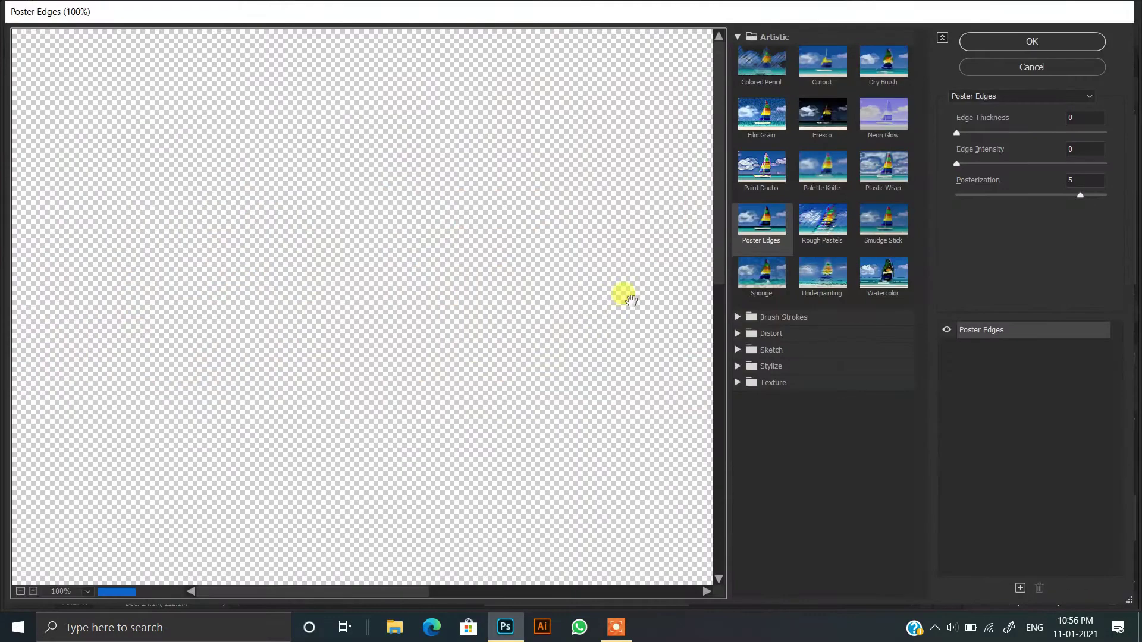
left_click(1030, 67)
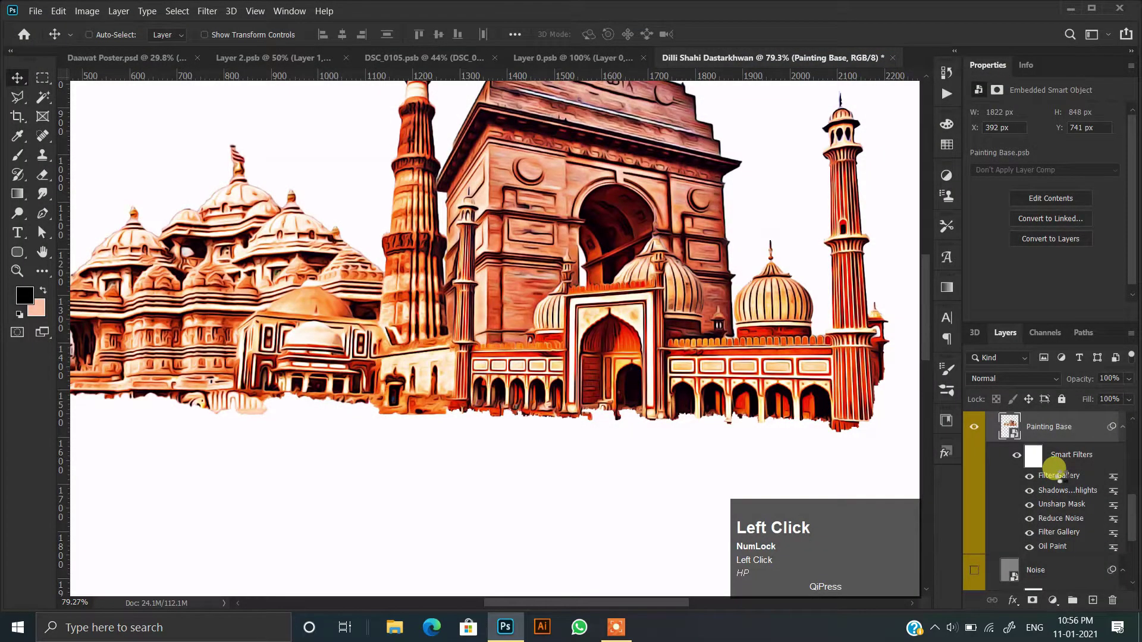
Step: Set Posterization to 1 in the Poster Edges smart filter of the Painting Base layer
double_click(1059, 476)
scroll(396, 357, "down", 3)
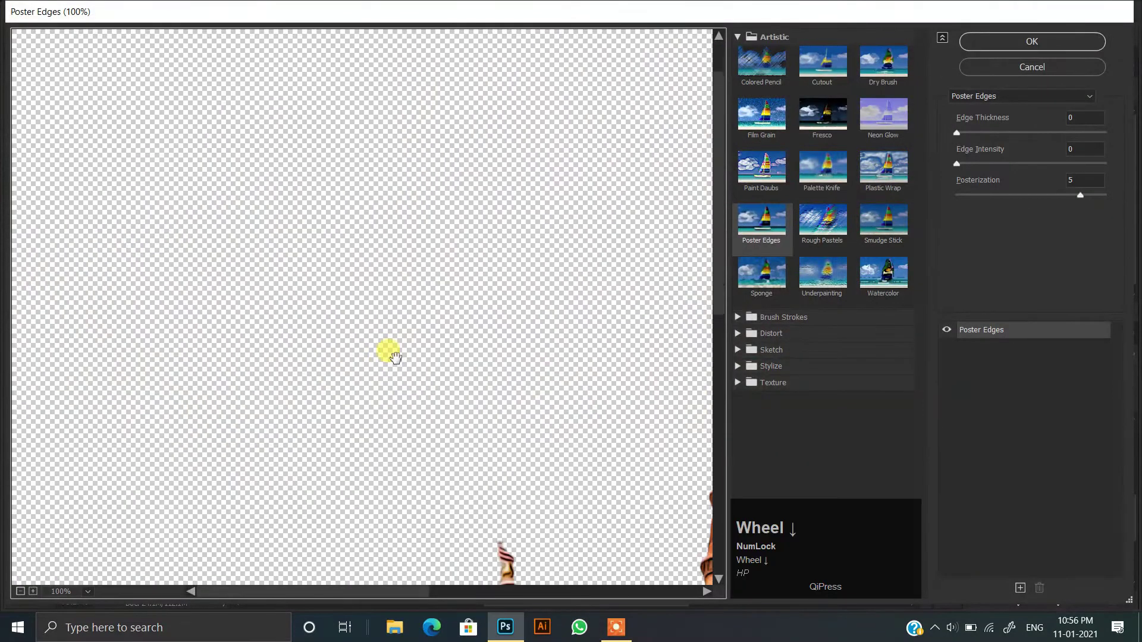
scroll(396, 357, "down", 3)
left_click_drag(441, 326, 366, 316)
left_click_drag(1084, 206, 1000, 196)
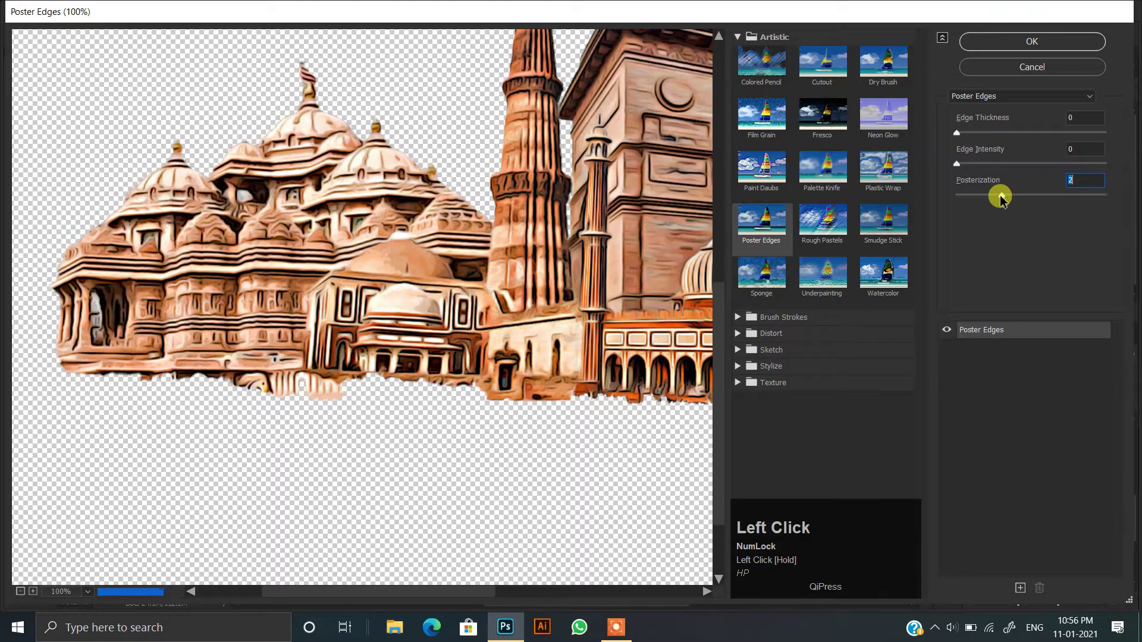
left_click_drag(595, 209, 484, 248)
left_click_drag(654, 240, 404, 277)
left_click_drag(1017, 197, 988, 196)
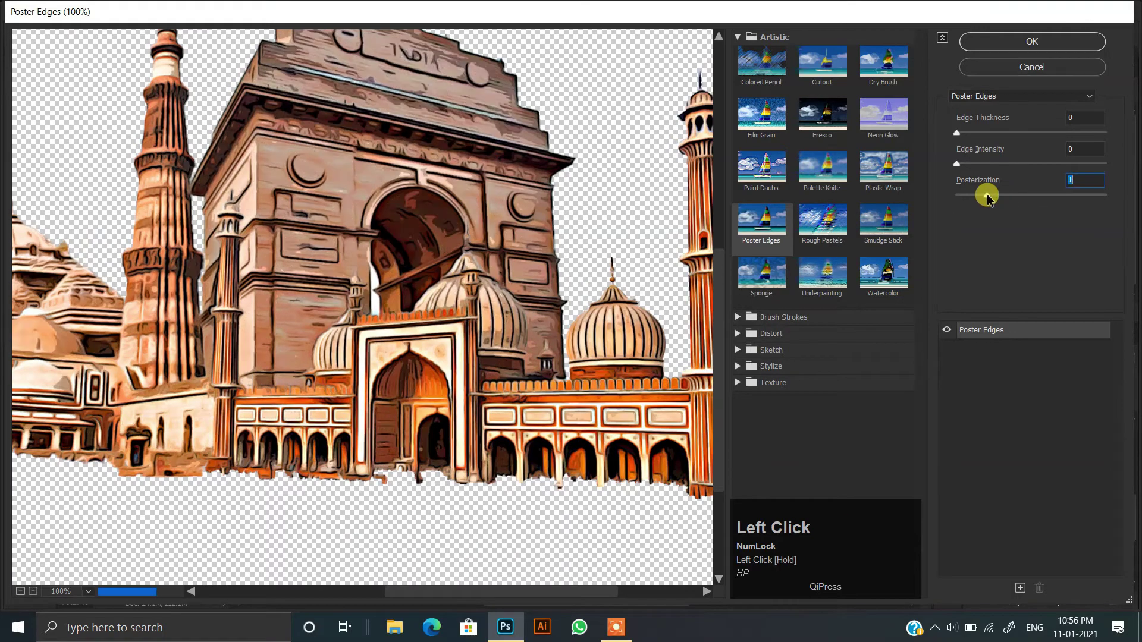
left_click(984, 196)
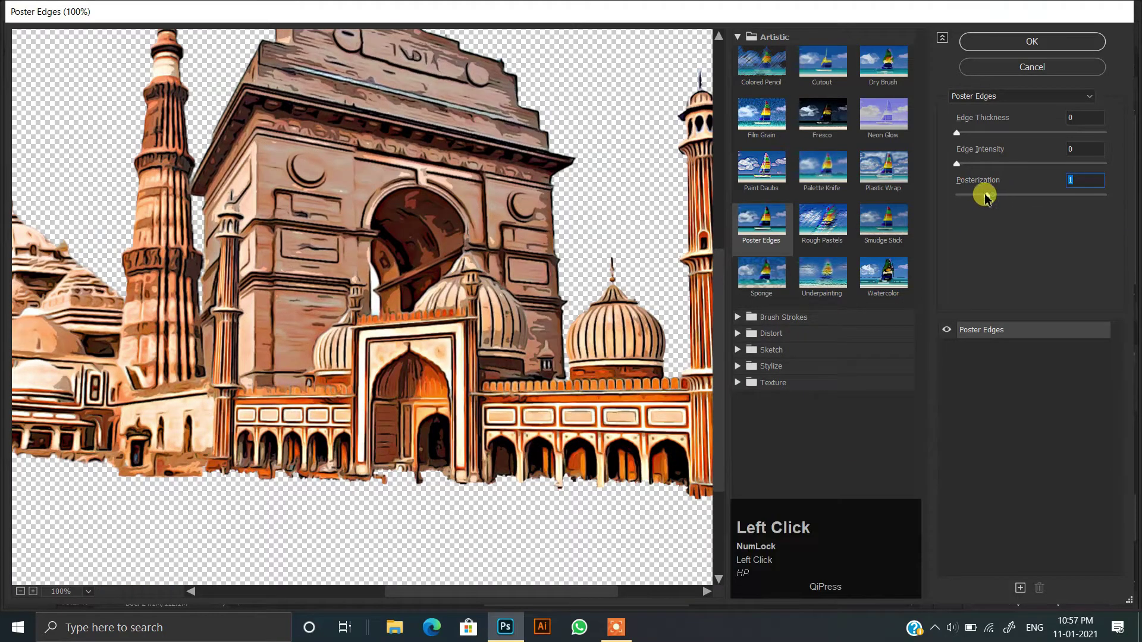
left_click(1032, 41)
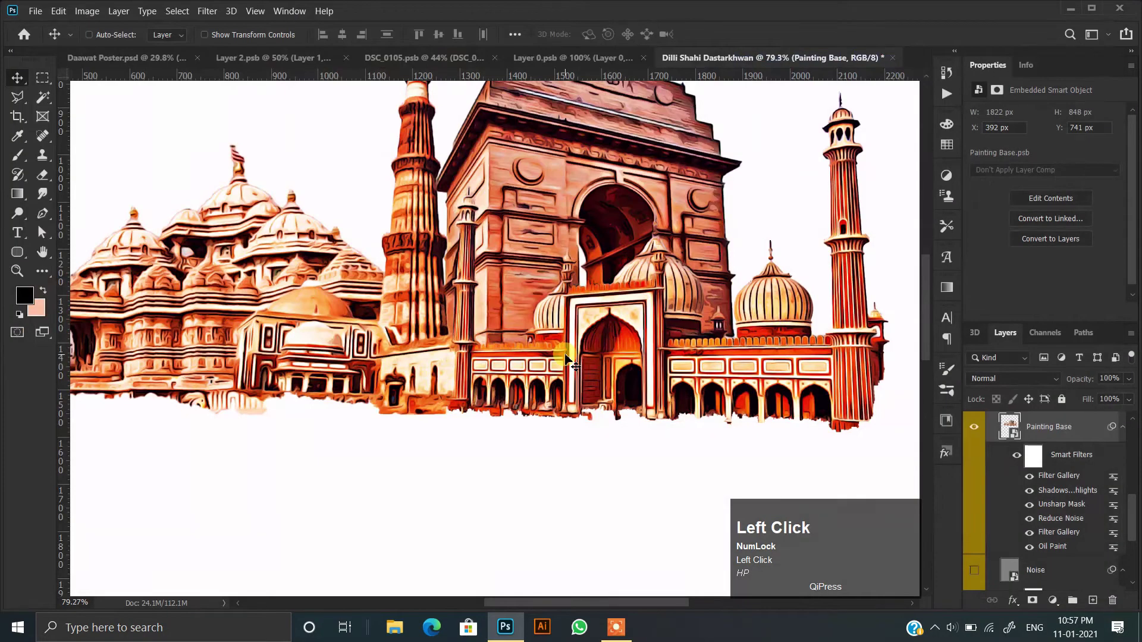
Step: Set the Painting Base layer's Oil Paint filter to Stylization 1.2, Cleanliness 5.4 and Scale 0.5
double_click(1051, 546)
left_click(610, 258)
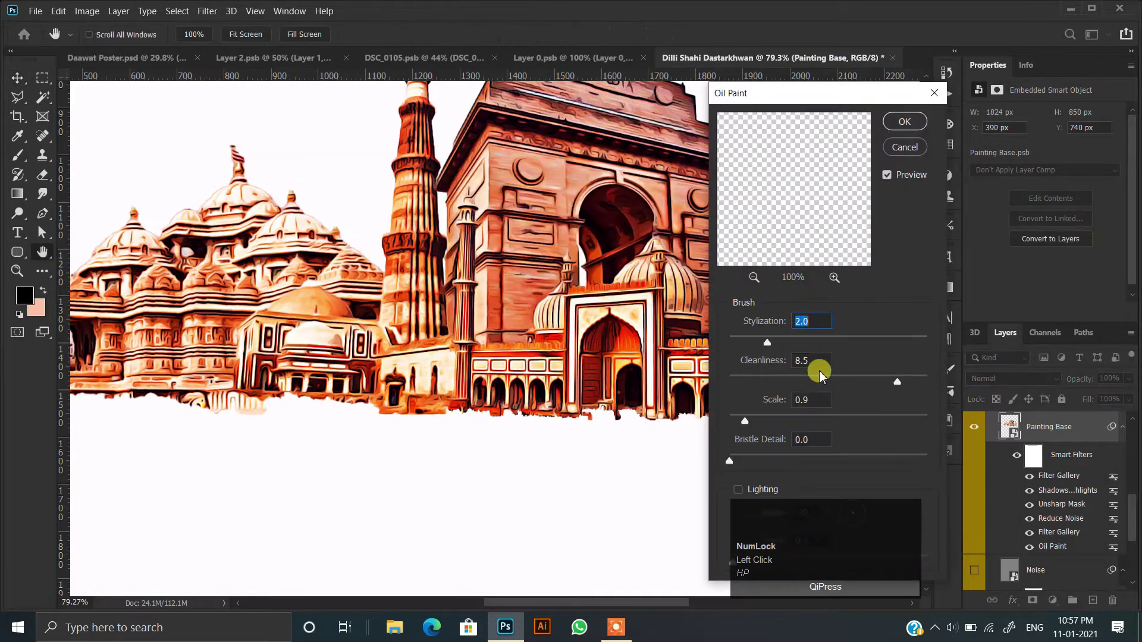
left_click_drag(744, 426, 741, 423)
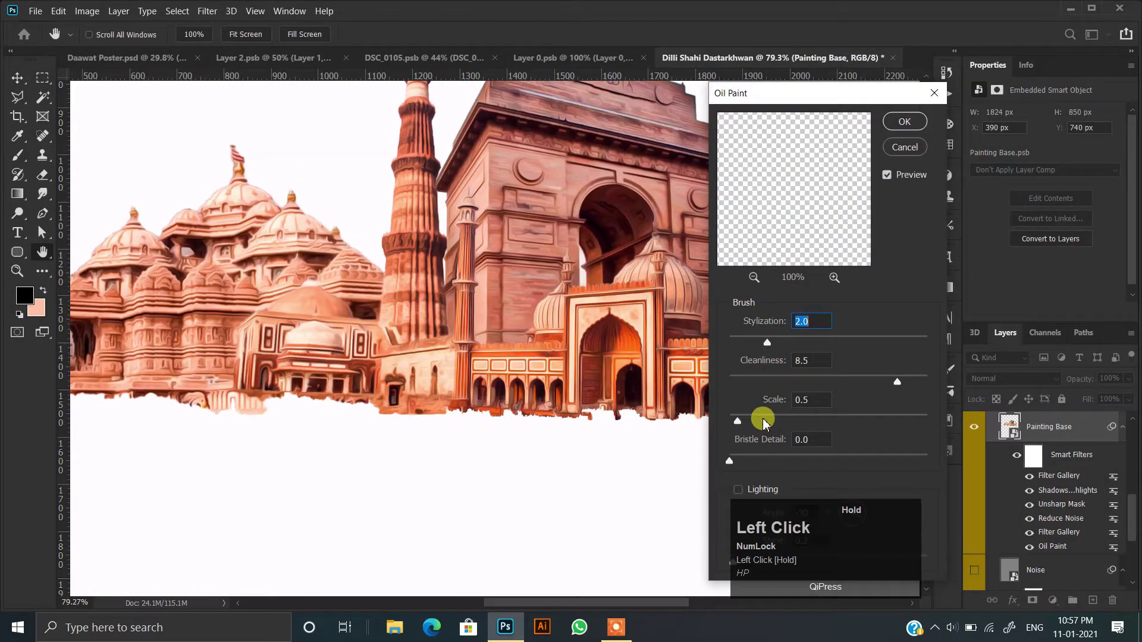
left_click_drag(894, 384, 859, 384)
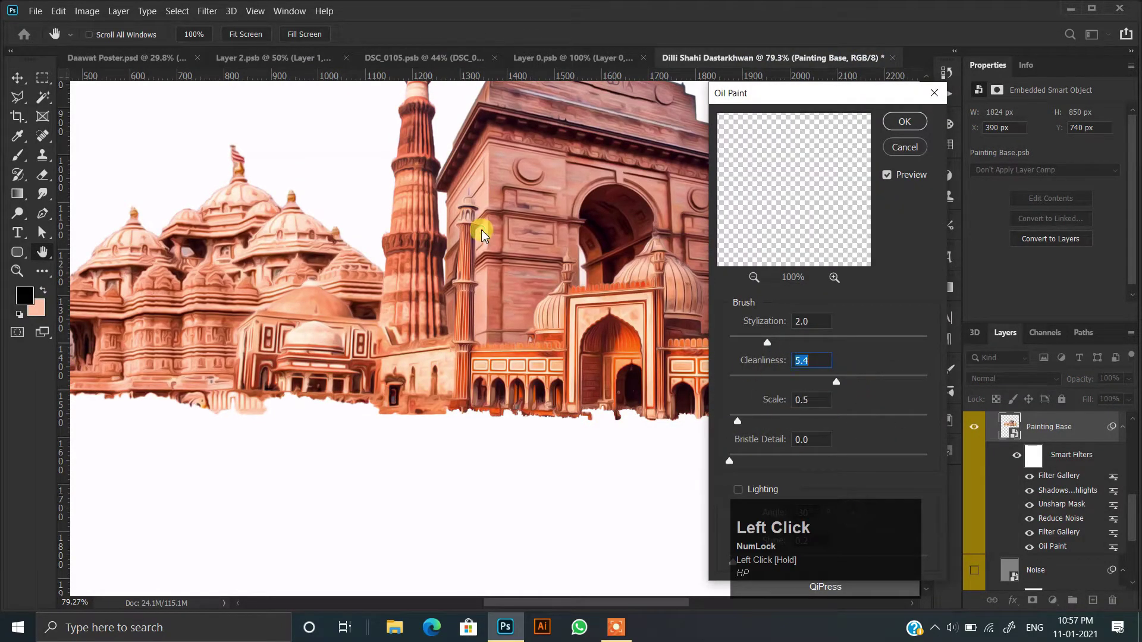
left_click(453, 282)
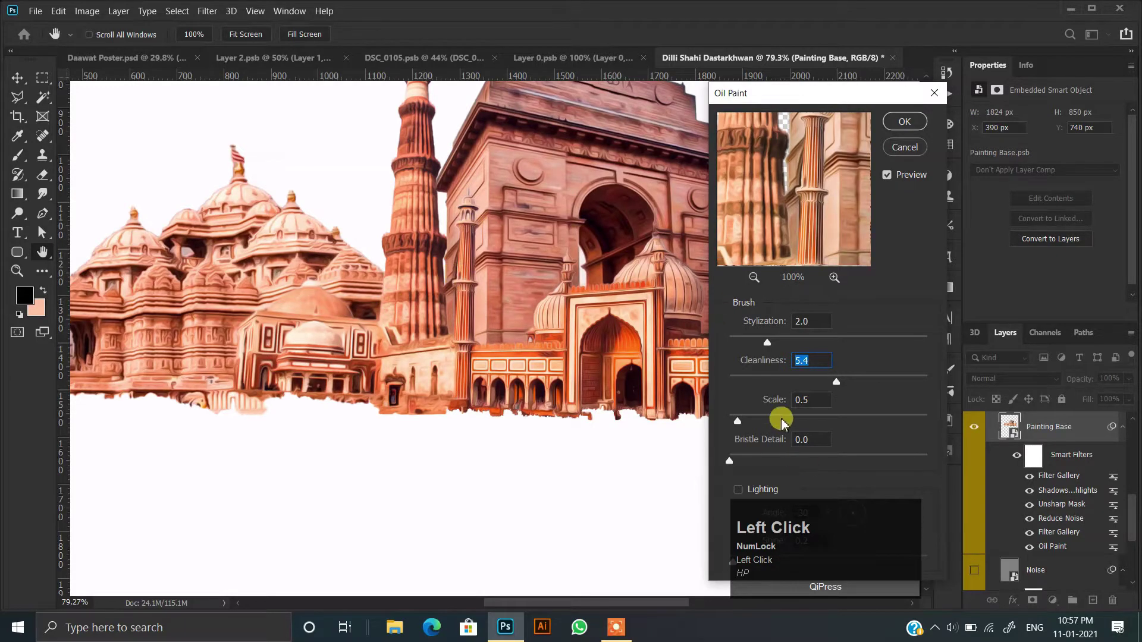
left_click(751, 338)
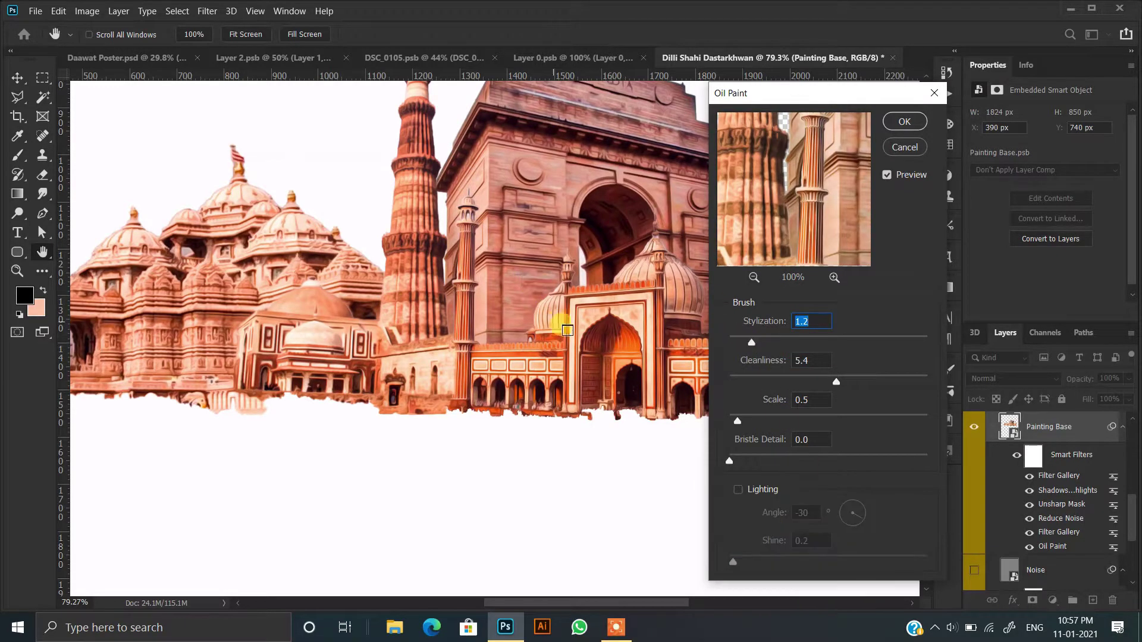
left_click(905, 122)
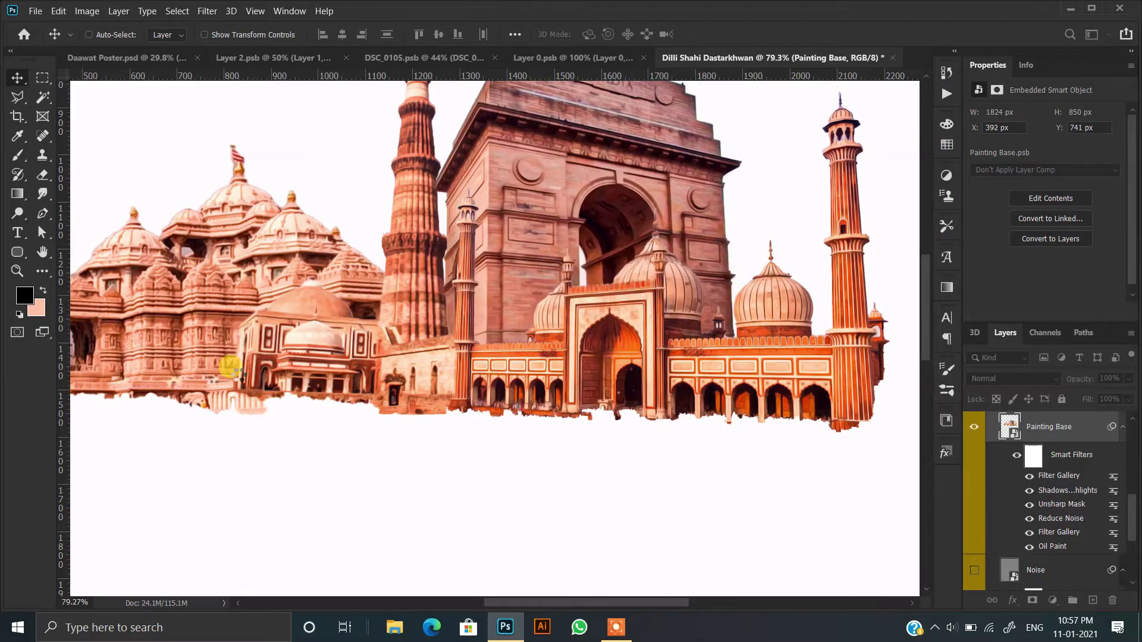
Step: Make the Sharpness and Softness layers in the Layer Effects group visible
left_click(464, 458)
scroll(454, 401, "down", 3)
scroll(440, 391, "down", 2)
key("space")
scroll(1012, 563, "up", 5)
scroll(1015, 510, "up", 1)
left_click(975, 469)
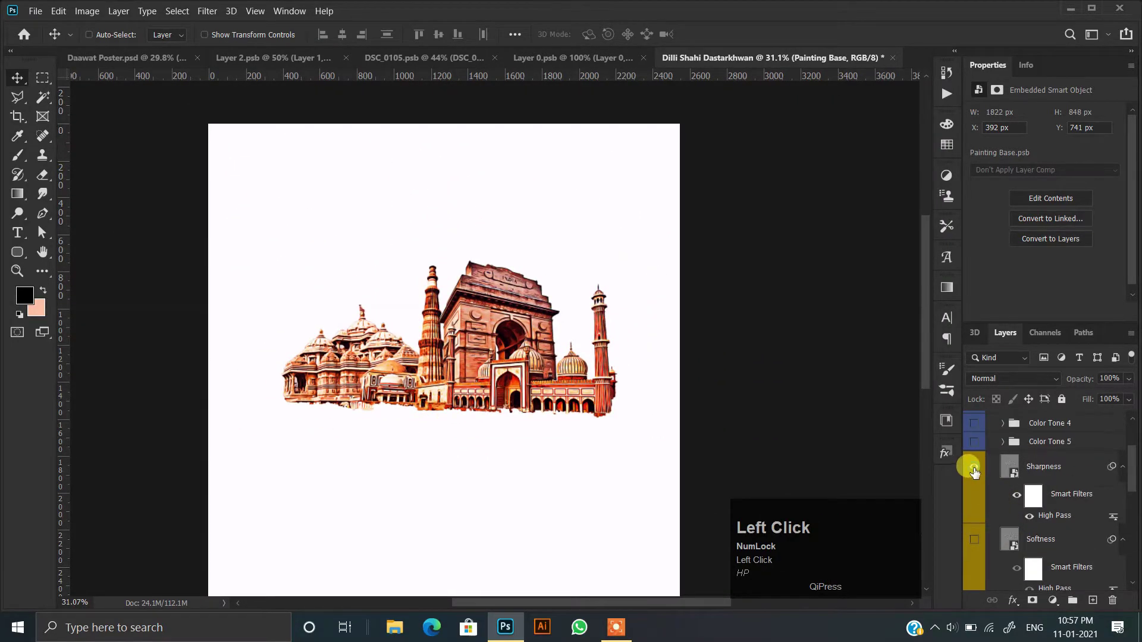
scroll(492, 343, "up", 5)
left_click(974, 540)
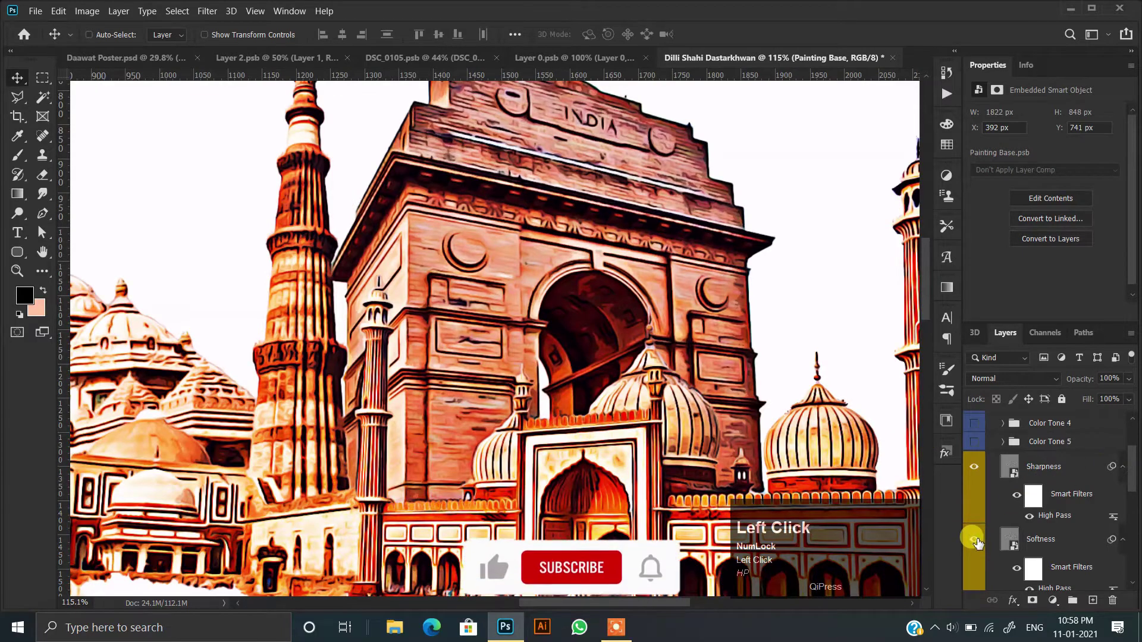
Step: Collapse the Layer Effects group and compare the artwork with and without the Color Tone 1 group
scroll(1027, 483, "up", 2)
scroll(1020, 477, "up", 1)
left_click(990, 445)
left_click(974, 421)
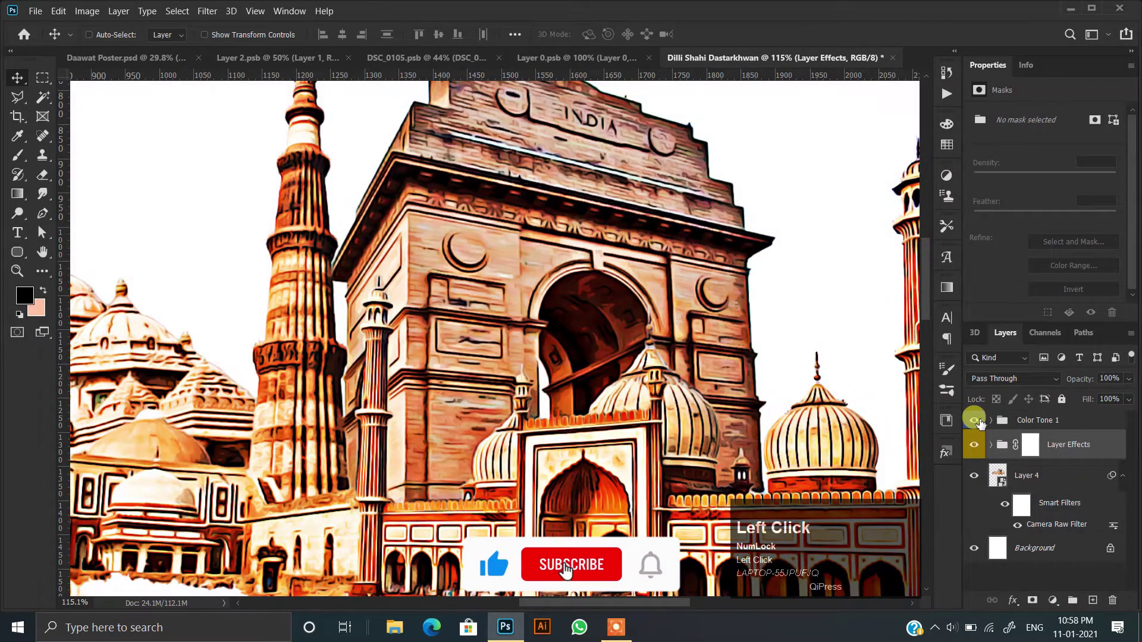
left_click(974, 421)
Step: Expand the Layer Effects group and preview the Color Tone 5, 4, 3 and 2 groups on the artwork
left_click(991, 445)
left_click(974, 525)
left_click(974, 507)
left_click(974, 489)
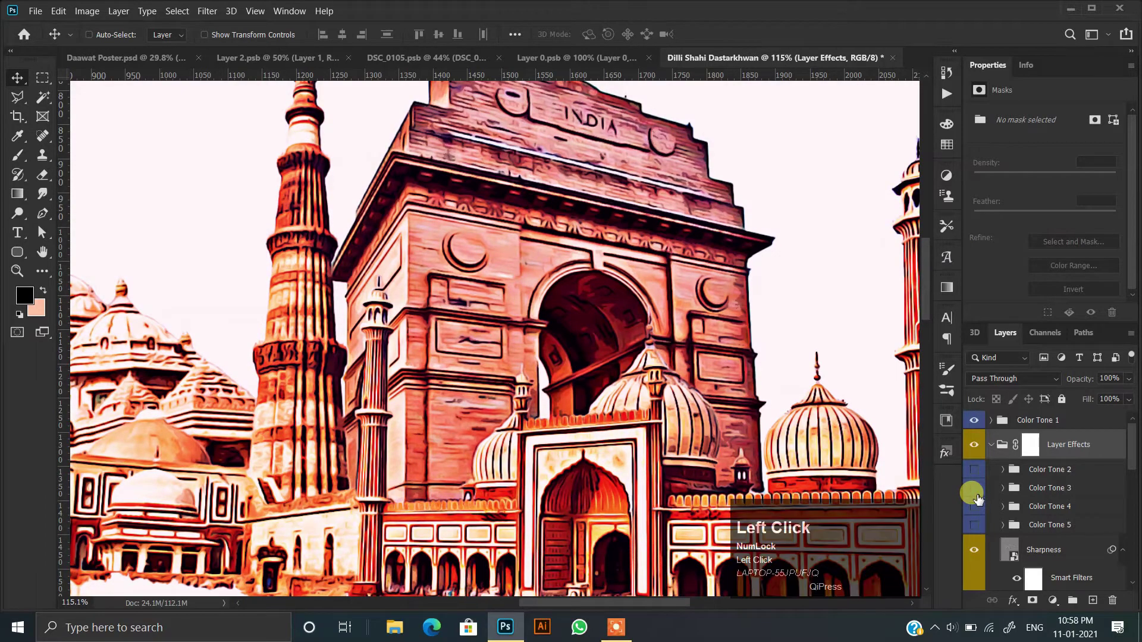
left_click(974, 470)
scroll(430, 367, "down", 4)
scroll(430, 368, "up", 1)
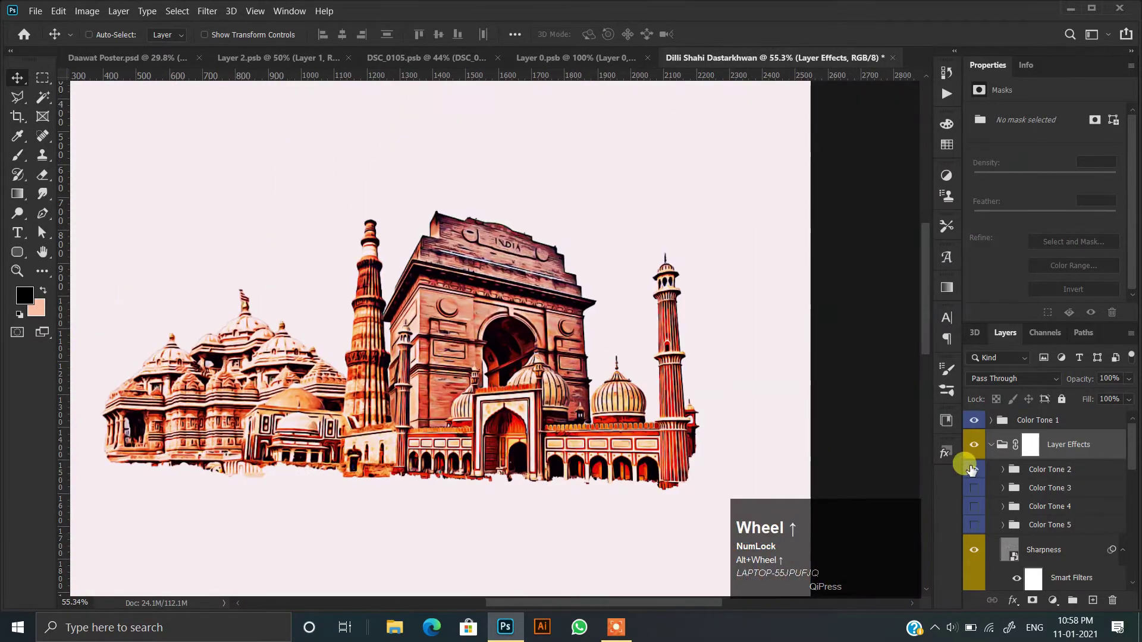
Step: Compare the Color Tone 2 to 5 groups again, including Color Tone 3 and 4 together, and leave all four hidden
left_click(974, 470)
left_click(974, 506)
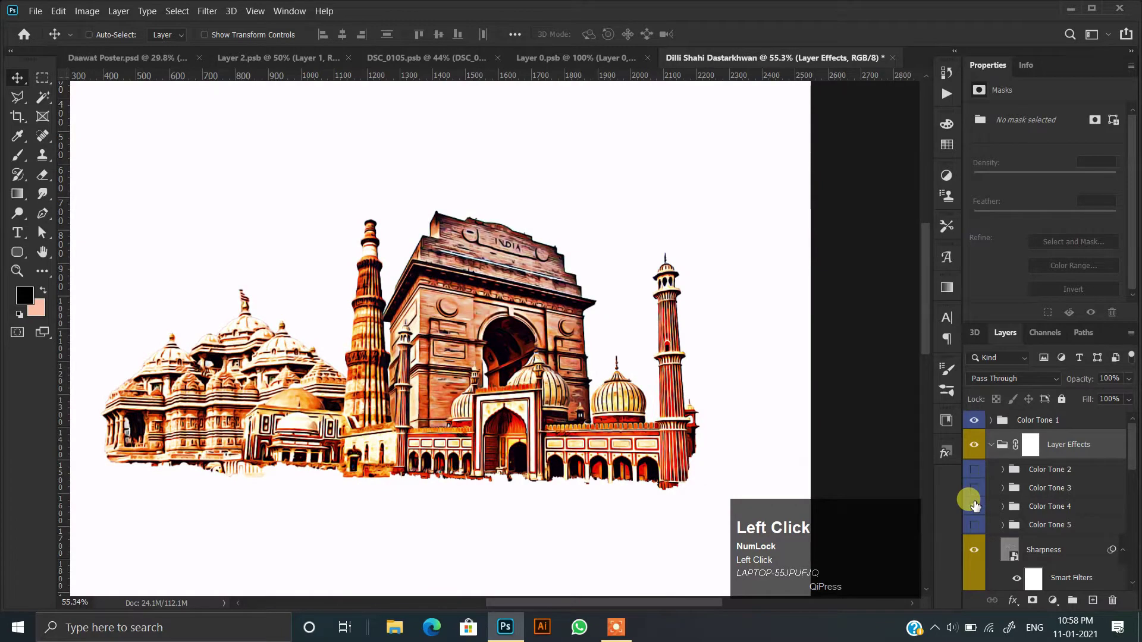
left_click(974, 470)
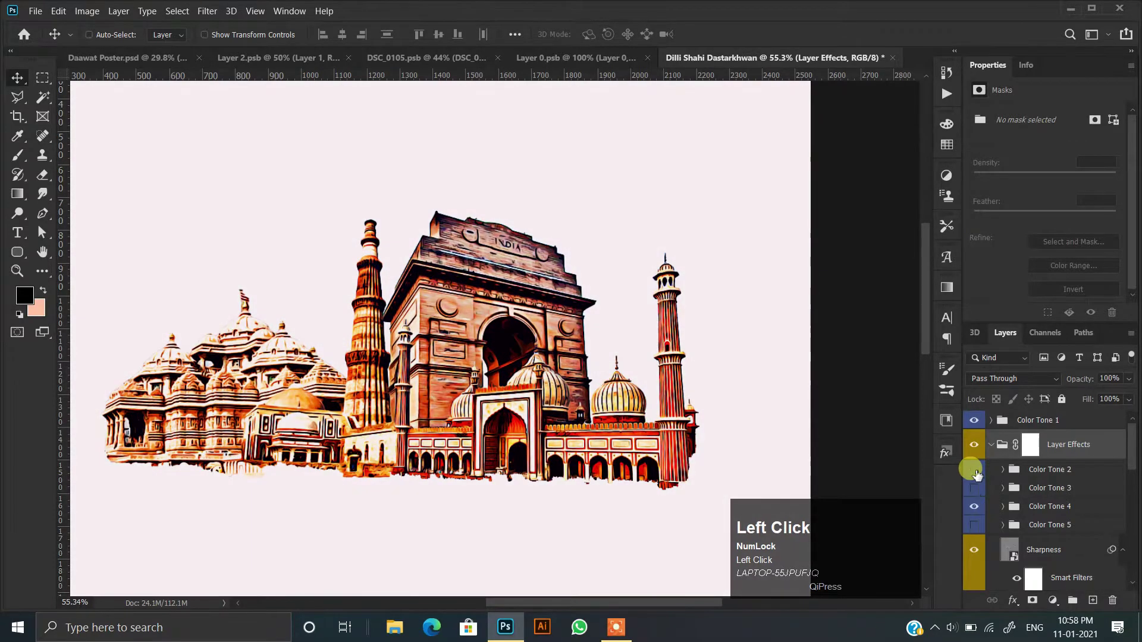
left_click(975, 524)
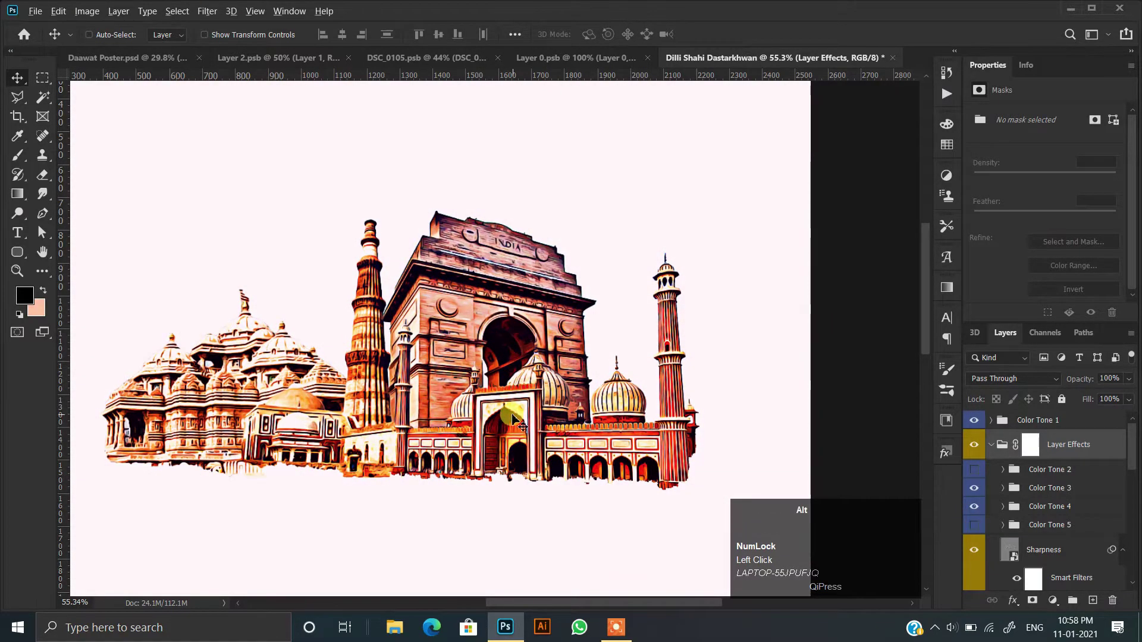
scroll(515, 420, "down", 2)
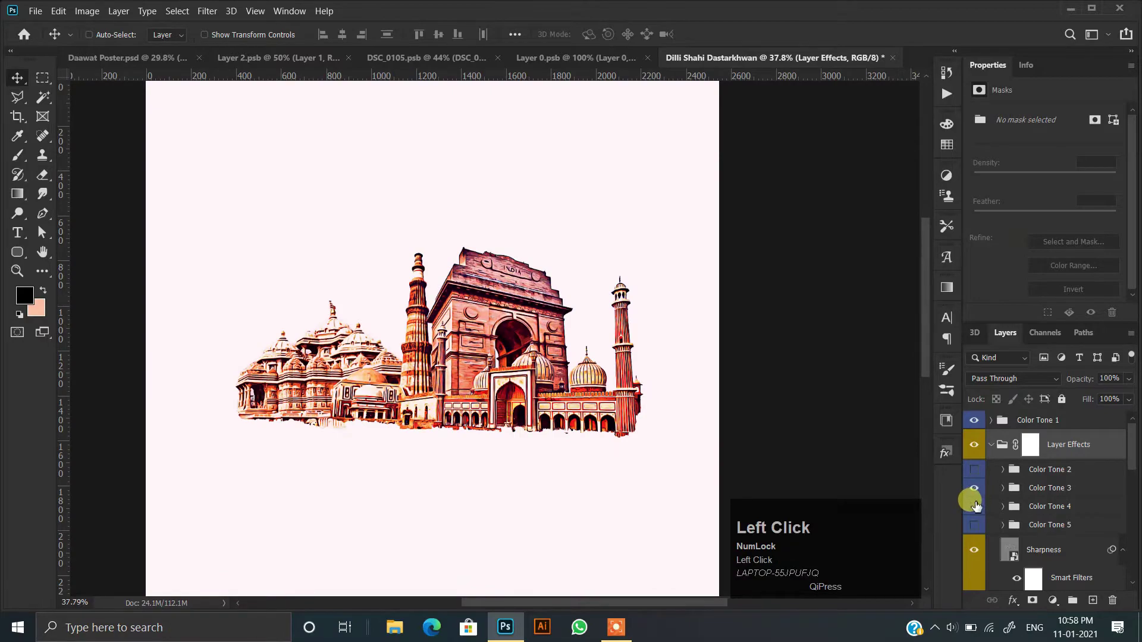
scroll(438, 352, "up", 3)
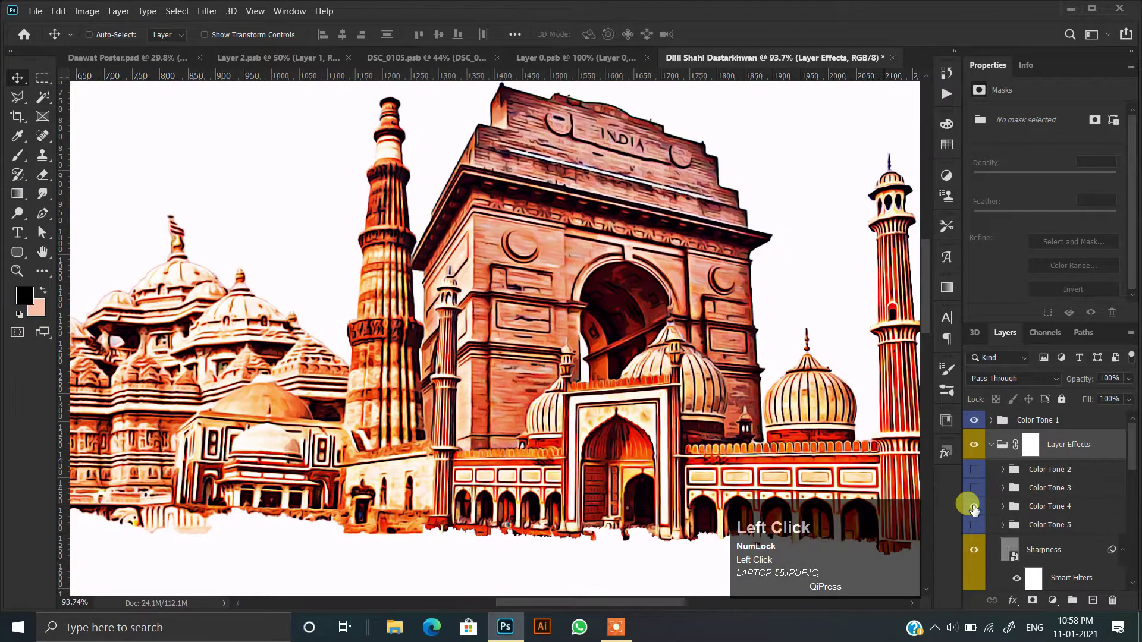
left_click(973, 508)
Step: Open the contents of the Layer 4 smart object to inspect the original monument layers, and close that document again
scroll(624, 393, "down", 7)
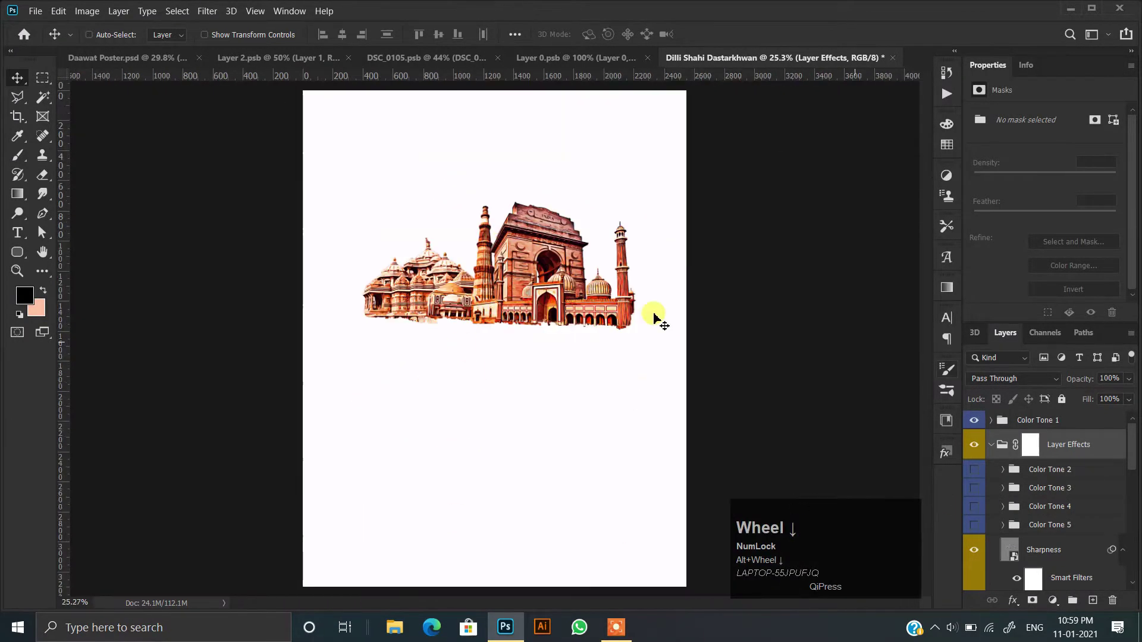
scroll(476, 238, "up", 2)
scroll(1005, 529, "down", 4)
scroll(1015, 464, "down", 1)
double_click(996, 502)
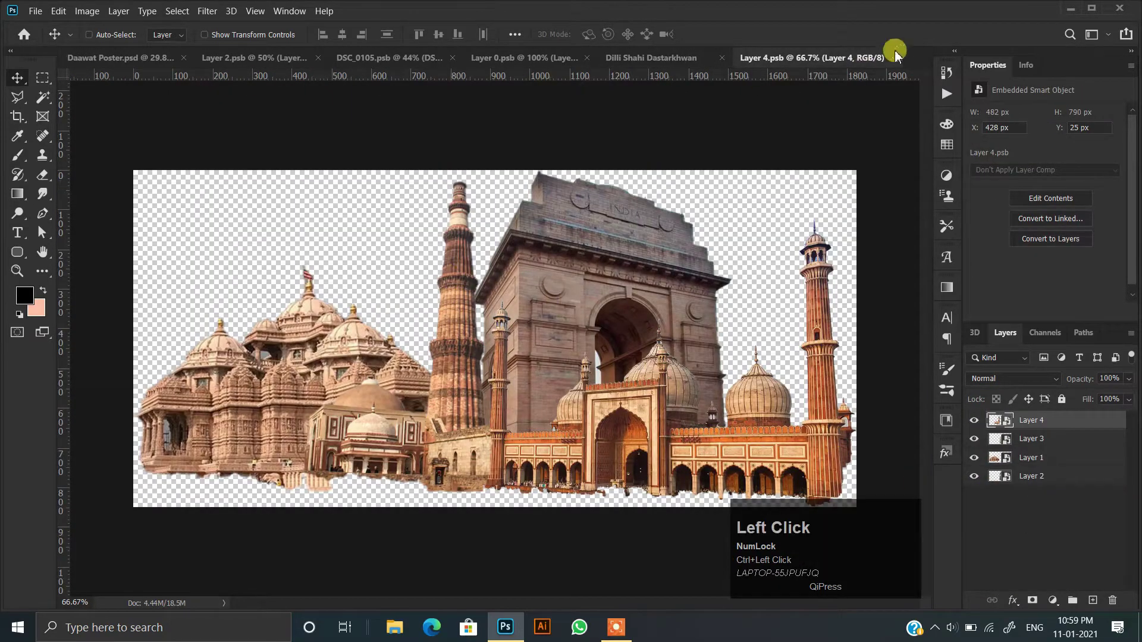
left_click(892, 58)
scroll(1063, 498, "down", 2)
scroll(1047, 476, "up", 4)
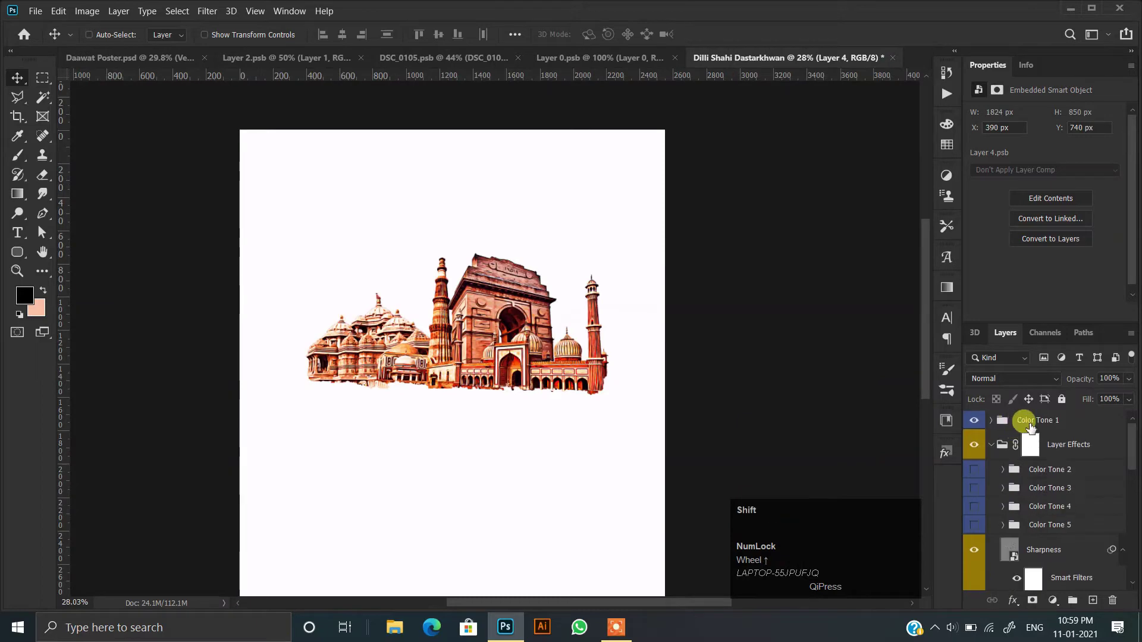
Step: Collapse Layer Effects and group Color Tone 1, Layer Effects and Layer 4 into one layer group
left_click(991, 445)
left_click(1024, 420, "shift")
right_click(1053, 429)
left_click(925, 216)
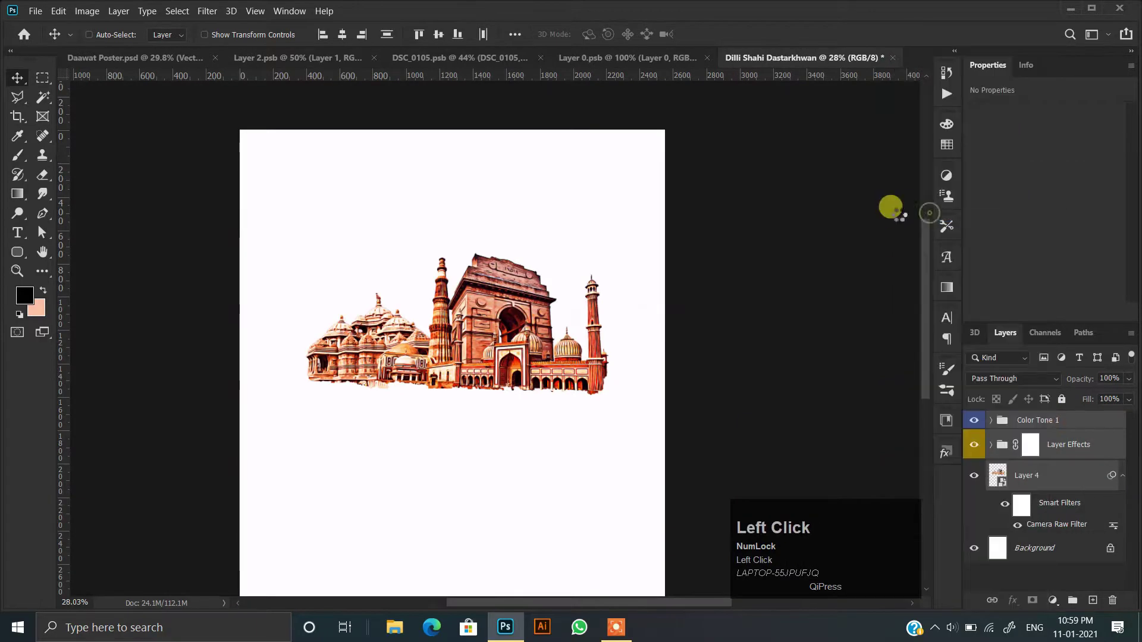
key("ctrl+z")
key("ctrl+g")
scroll(454, 314, "down", 2, "alt")
Step: Add an empty layer directly above the Background and choose the textured 1000 px paint-stroke brush
left_click(18, 154)
left_click(1045, 445)
key("ctrl+shift+alt+n")
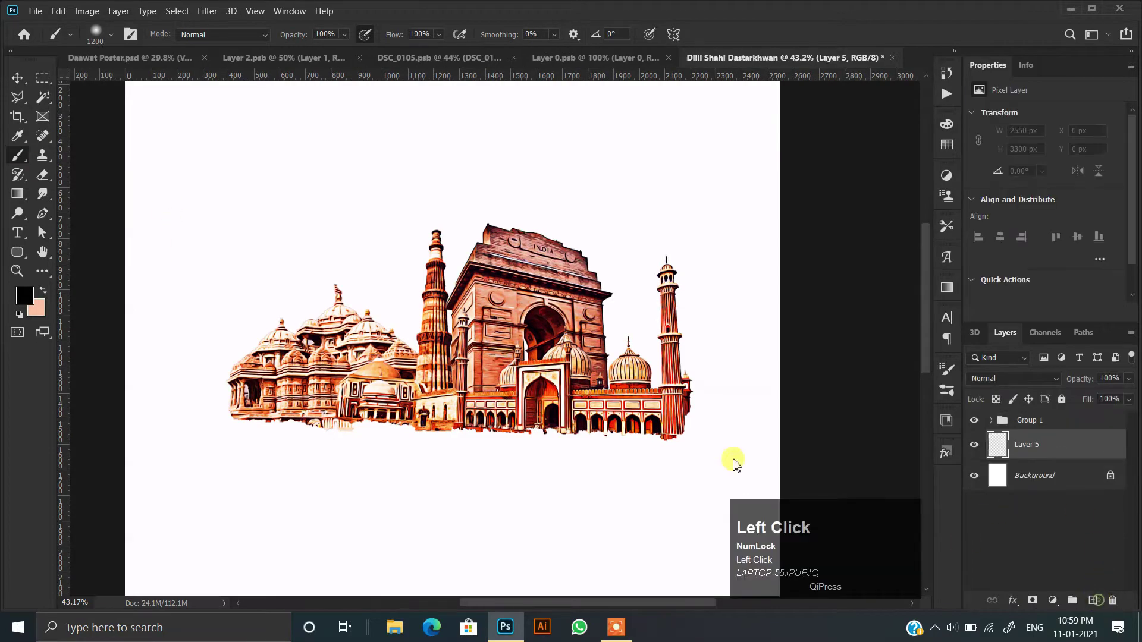
right_click(357, 302)
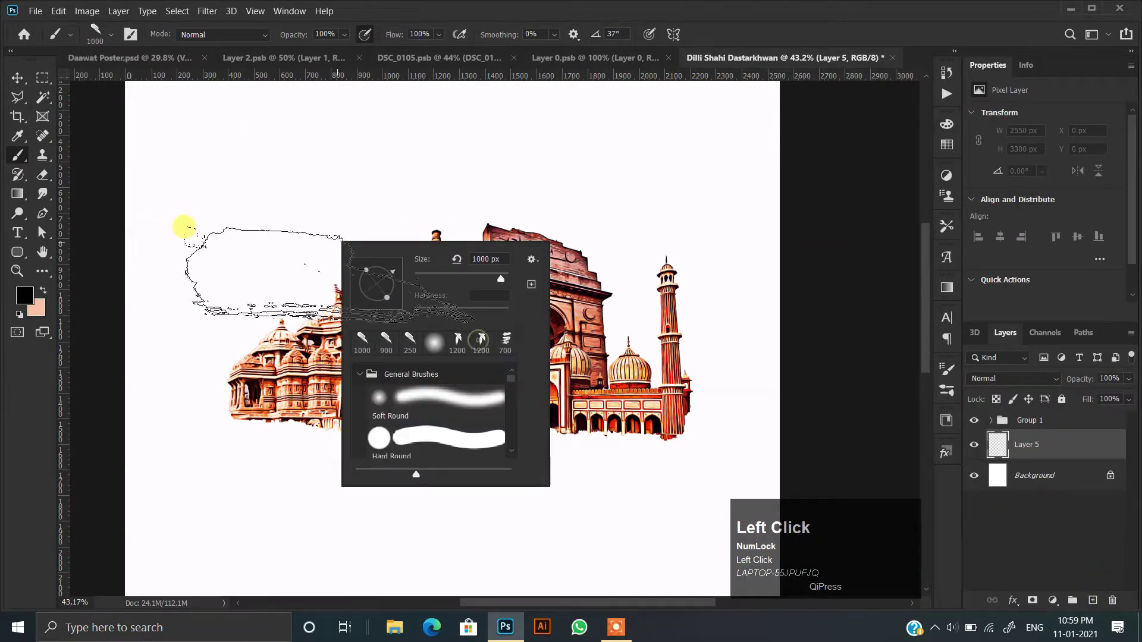
left_click(184, 227)
Step: Sample an orange from the mosque and stamp one paint stroke along the base of the monuments on Layer 5
scroll(441, 345, "up", 5, "alt")
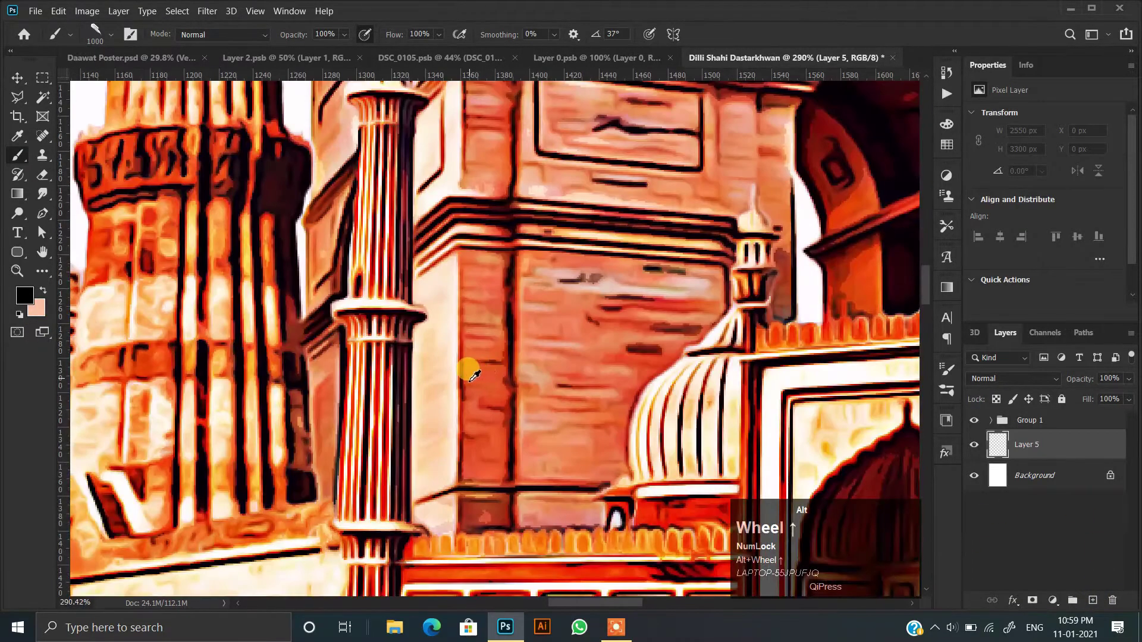
left_click_drag(650, 507, 330, 204)
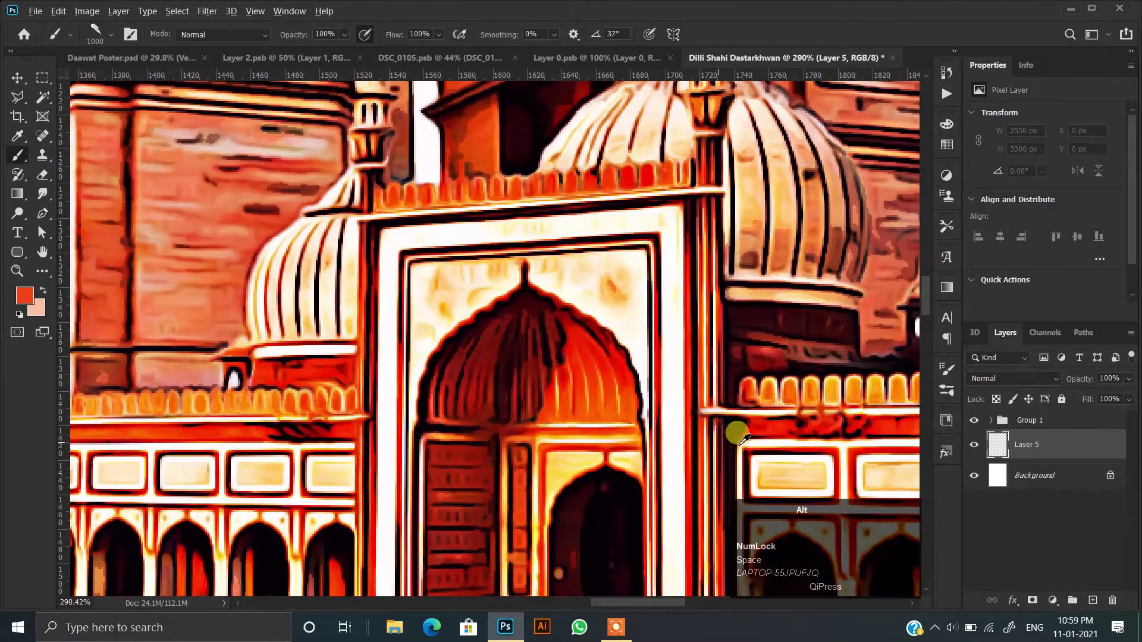
left_click(815, 393, "alt")
scroll(268, 256, "down", 3, "alt")
left_click_drag(349, 372, 595, 387)
scroll(441, 404, "down", 3, "alt")
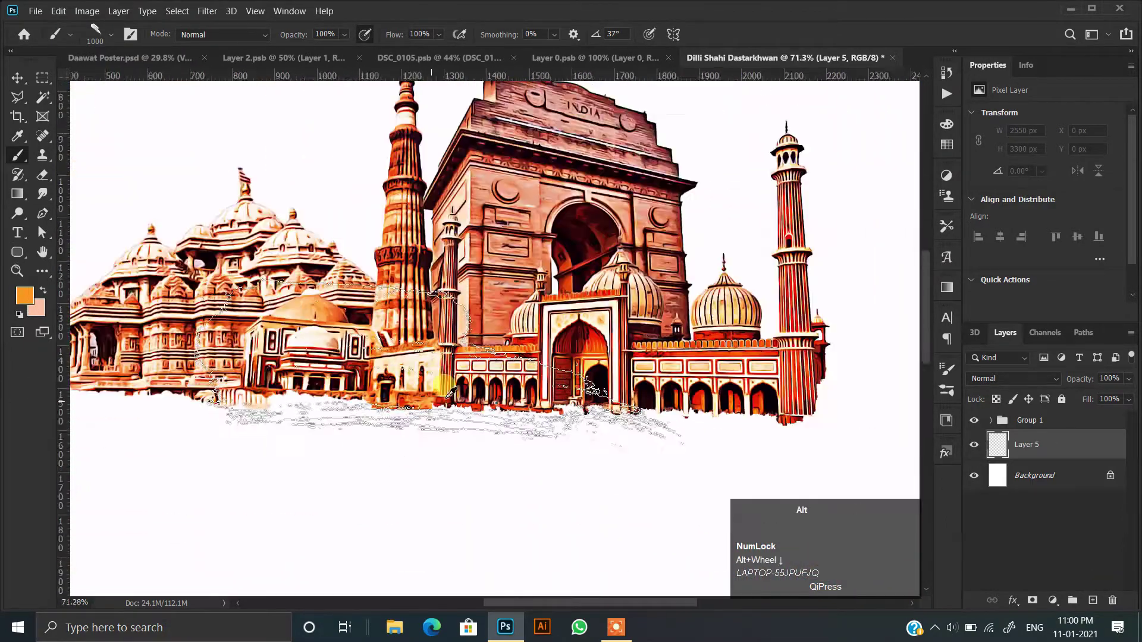
left_click(355, 405)
Step: Stretch the orange stroke along the whole base of the monuments, to about 2451 px wide and 358 px high
scroll(436, 410, "up", 1, "alt")
left_click_drag(364, 454, 364, 389)
left_click_drag(659, 400, 860, 397)
left_click_drag(455, 412, 416, 402)
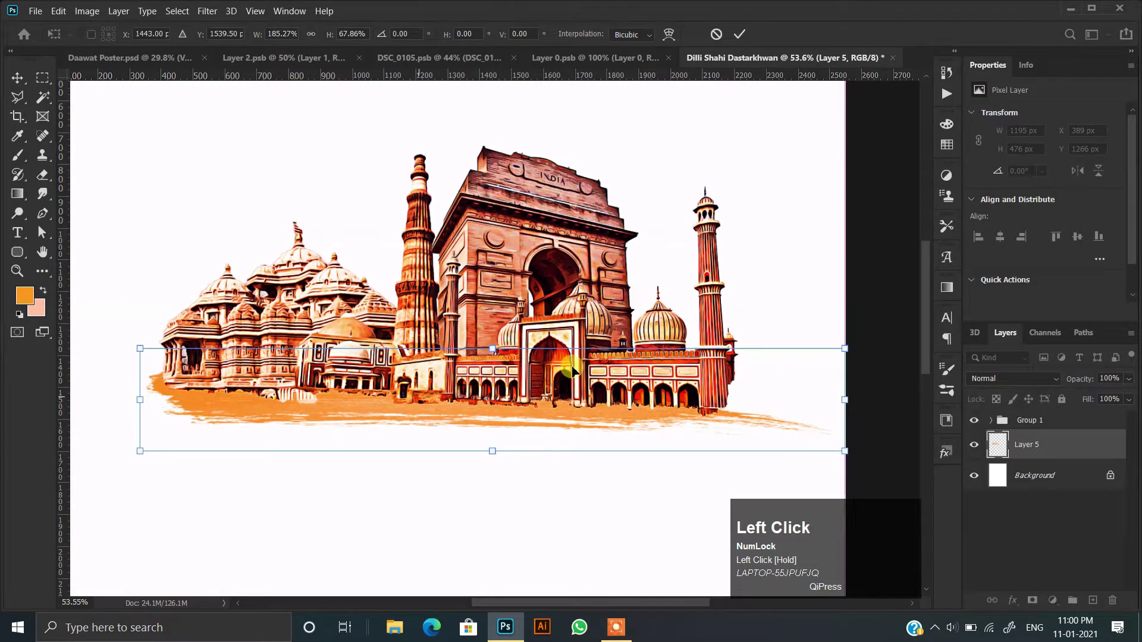
scroll(532, 391, "down", 3)
left_click_drag(769, 397, 825, 394)
key("Return")
Step: Add an empty layer above the orange stroke's layer and sample a deeper orange from the monuments as the foreground color
scroll(507, 402, "up", 1)
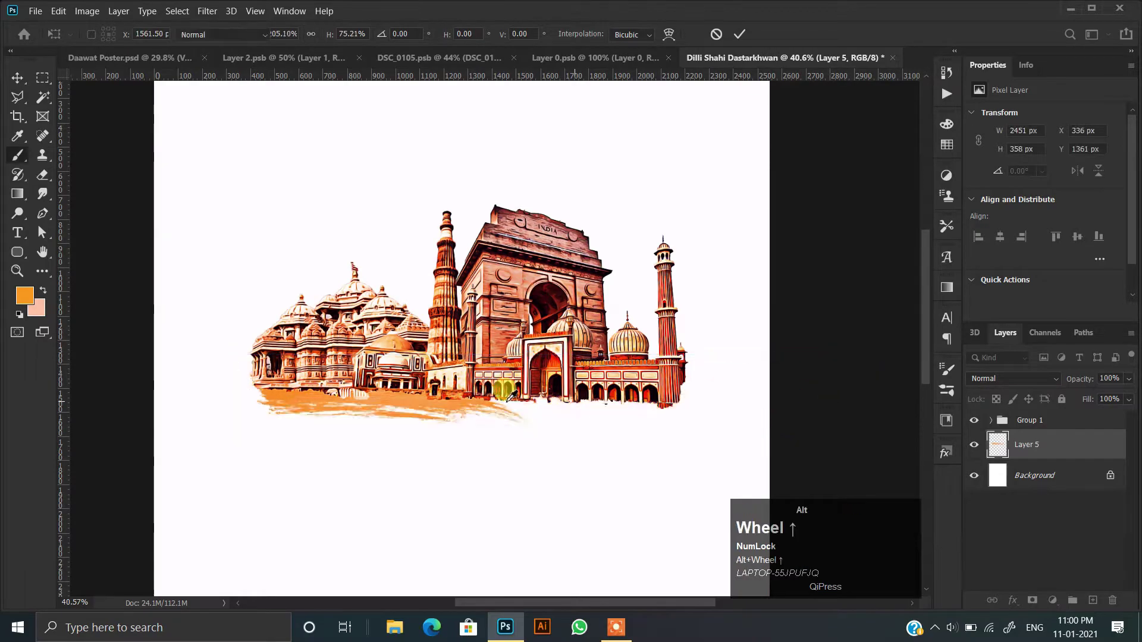
scroll(507, 395, "up", 7)
left_click_drag(391, 393, 491, 392)
left_click(1092, 601)
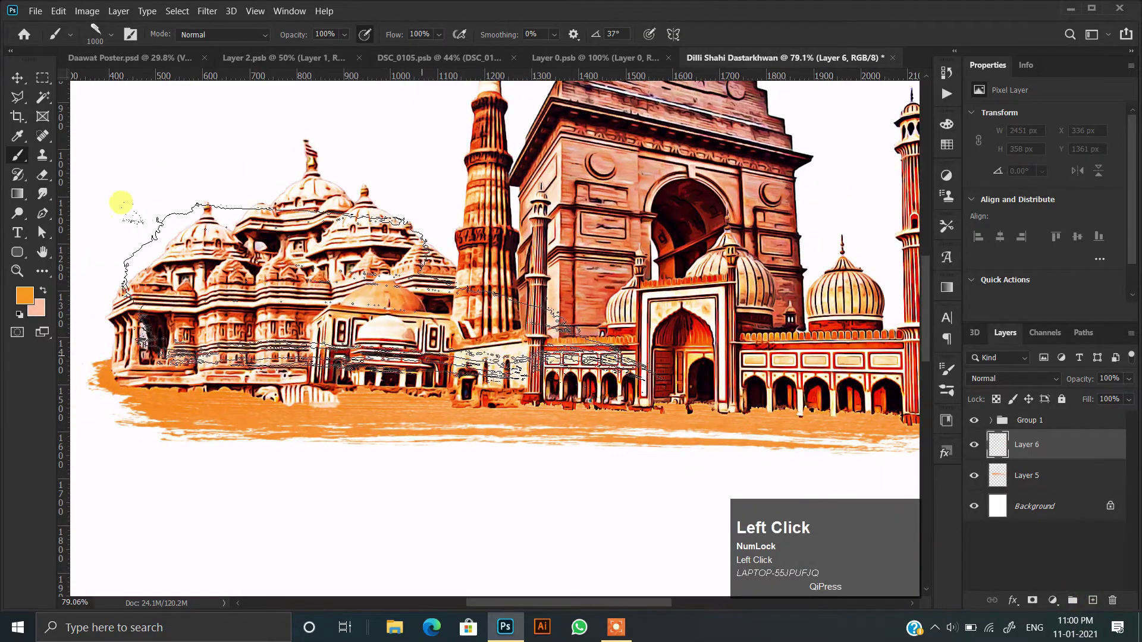
scroll(579, 292, "up", 5)
scroll(385, 225, "up", 6)
left_click(387, 225, "alt")
scroll(497, 298, "down", 12)
key("space")
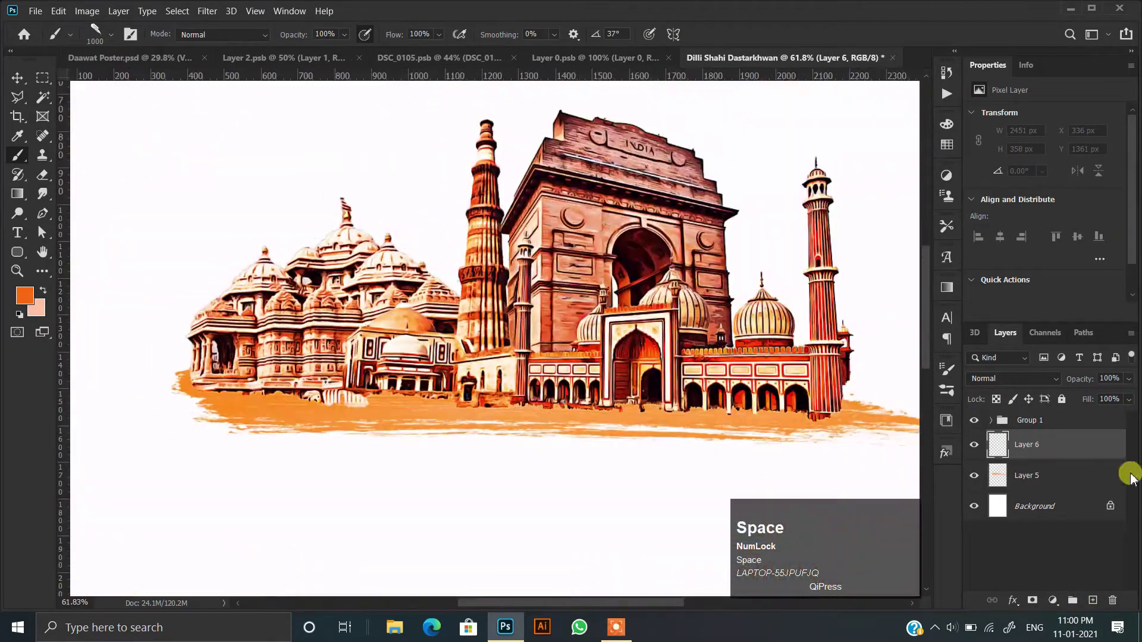
Step: Sample a bright red from the monuments and stamp a paint stroke under the temple on Layer 6
scroll(556, 335, "up", 5)
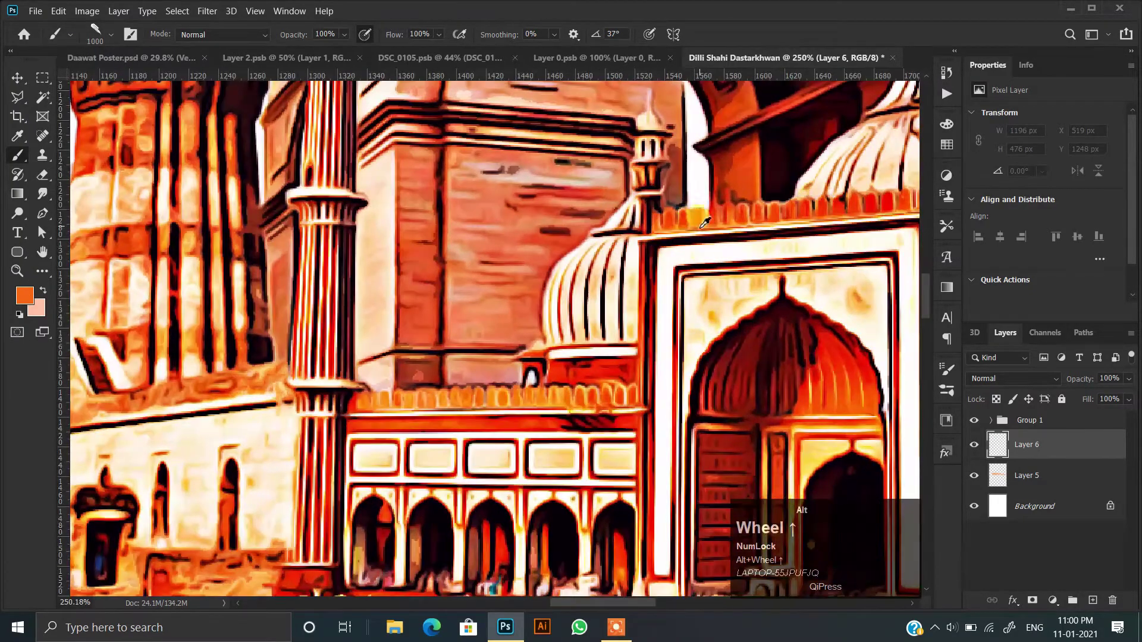
scroll(459, 325, "down", 2)
left_click(456, 329, "alt")
scroll(459, 325, "down", 2)
left_click(89, 301)
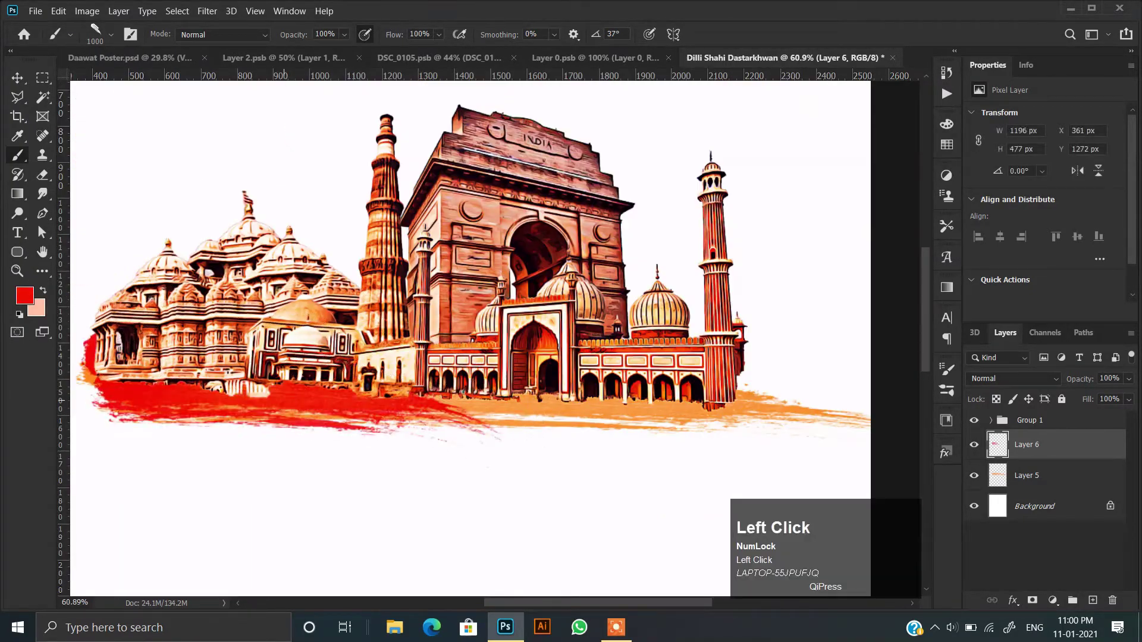
Step: Flip the red stroke horizontally and widen it to about 173.33% across the base of the monuments
left_click_drag(402, 282, 257, 224)
right_click(390, 393)
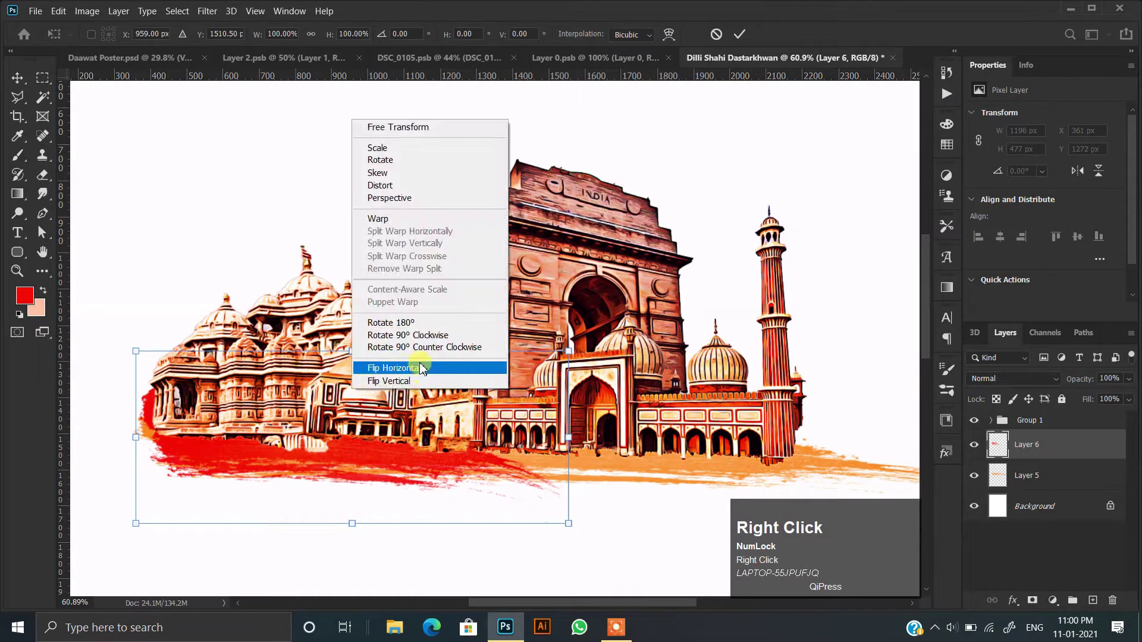
left_click(417, 365)
left_click_drag(692, 442, 890, 442)
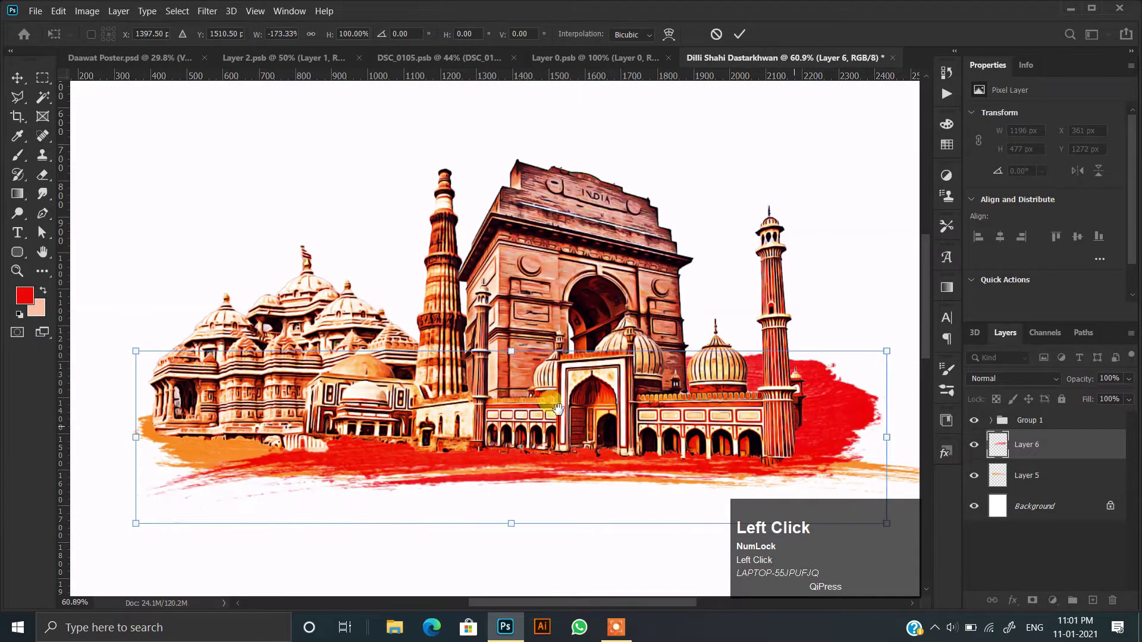
Step: Reposition and tilt the red stroke beneath the mosque at about 2174 px wide and 422 px high, and apply the transform
left_click_drag(570, 423, 530, 379)
left_click_drag(863, 393, 863, 433)
mouse_move(777, 426)
left_mouse_down()
mouse_move(682, 425)
mouse_move(758, 425)
left_mouse_up()
scroll(673, 416, "down", 3)
left_click(707, 420, "alt")
key("Return")
scroll(625, 395, "up", 2)
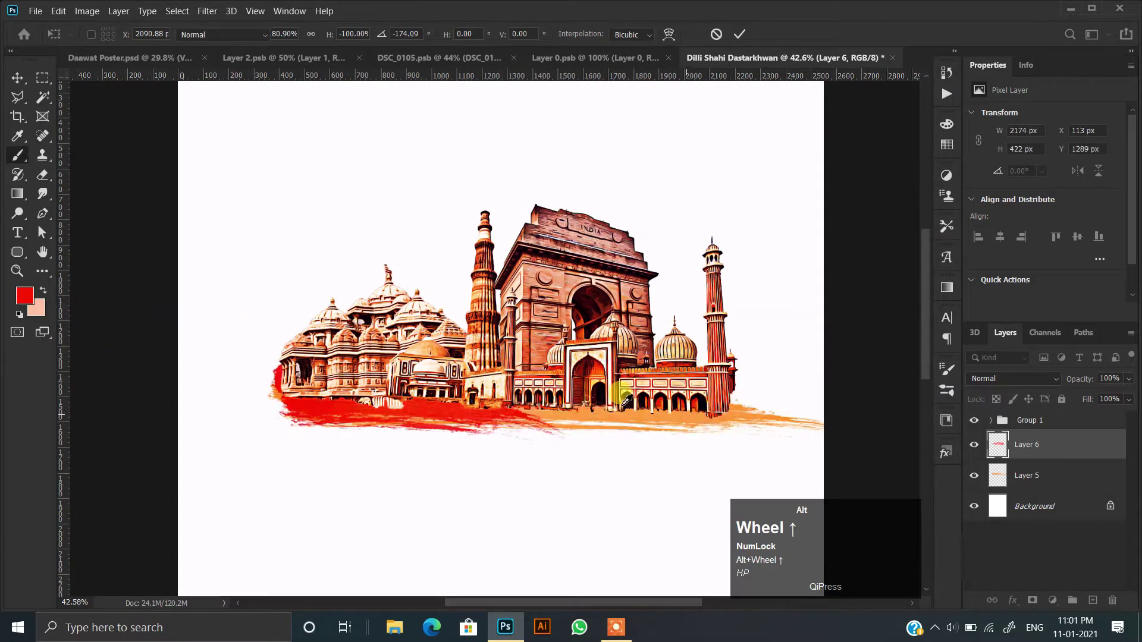
Step: Move Layer 5 with the orange stroke above Group 1 in the layer stack
left_click(14, 79)
left_click_drag(1027, 475, 1026, 409)
scroll(645, 414, "up", 2)
Step: Try the Darken, Multiply and Linear Burn blend modes on Layer 5 and settle on Multiply
left_click(1003, 383)
left_click(990, 295)
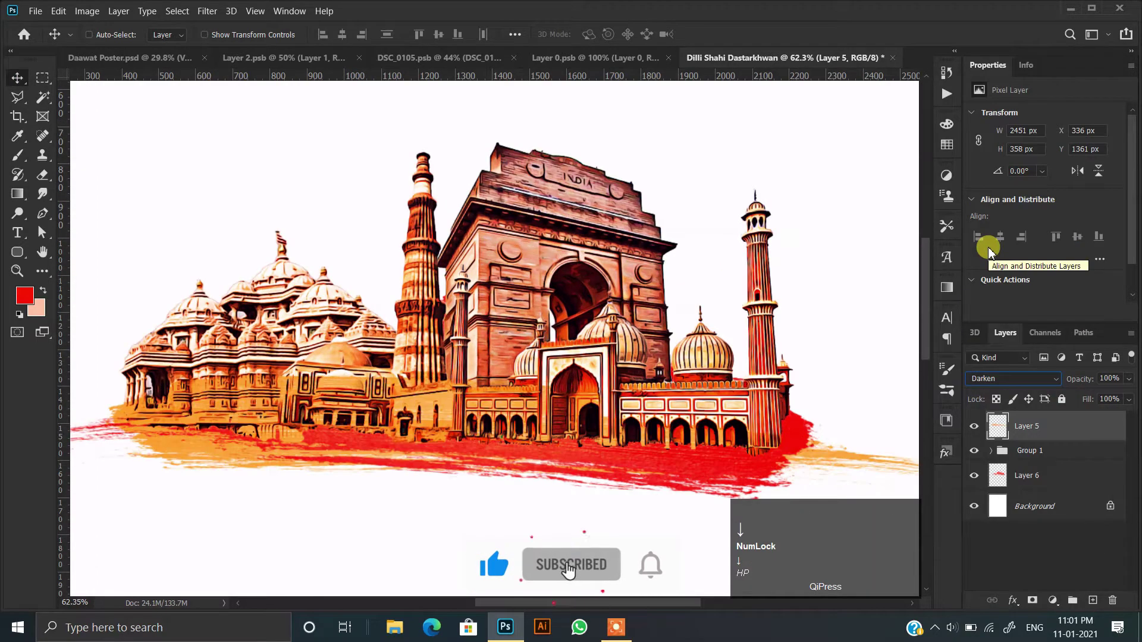
key("Down")
key("Down")
key("Down")
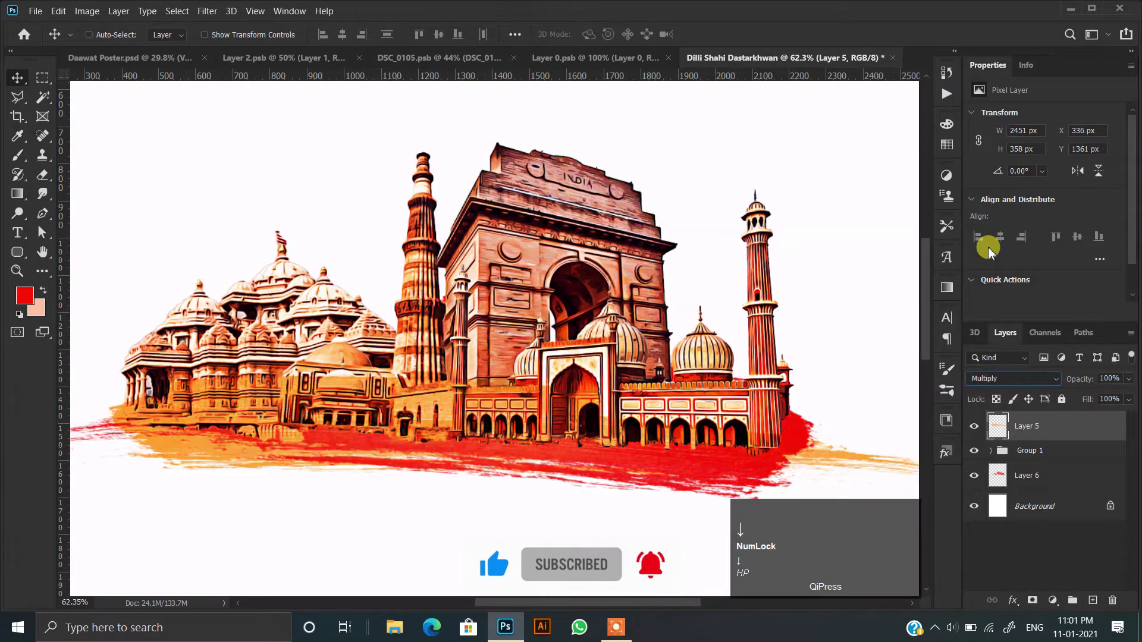
key("Up")
key("Up")
key("Up")
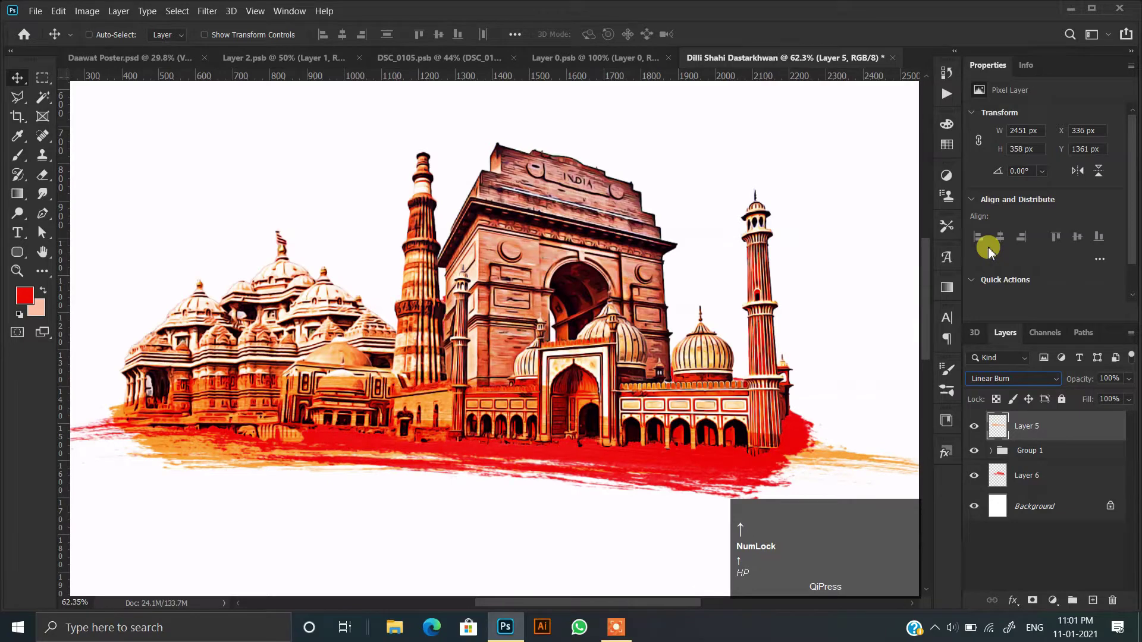
key("Down")
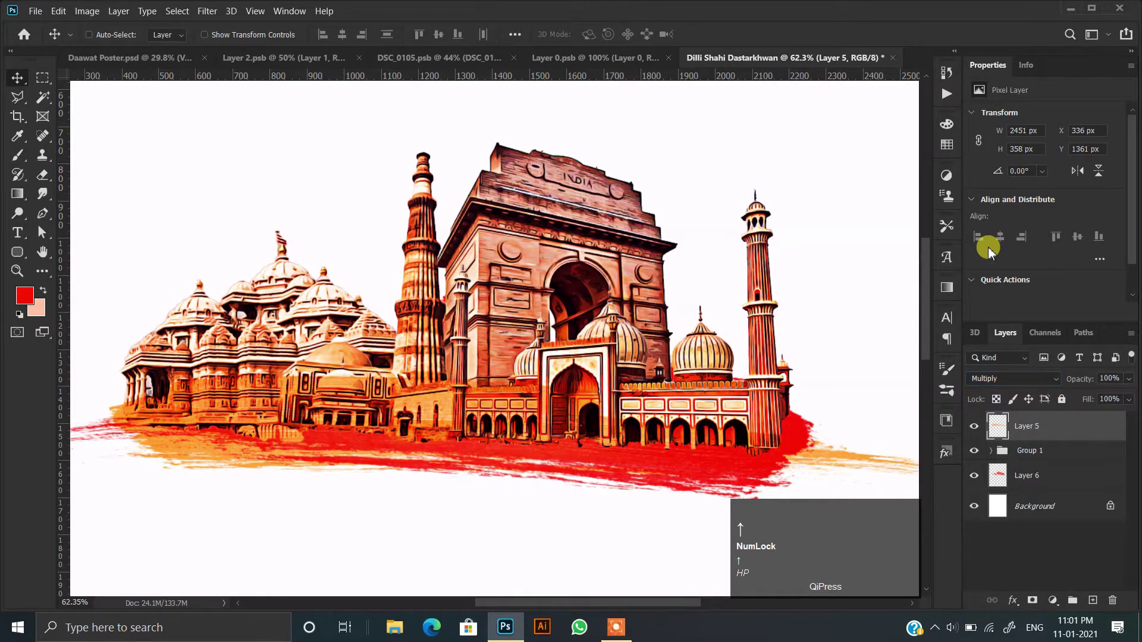
Step: Squash the red stroke on Layer 6 to 55.12% of its height along the base of the monuments
scroll(499, 459, "down", 3)
left_click(1054, 478)
left_click_drag(701, 459, 578, 455)
left_click_drag(437, 328, 438, 359)
left_click_drag(549, 438, 548, 434)
key("space")
left_click_drag(430, 393, 542, 386)
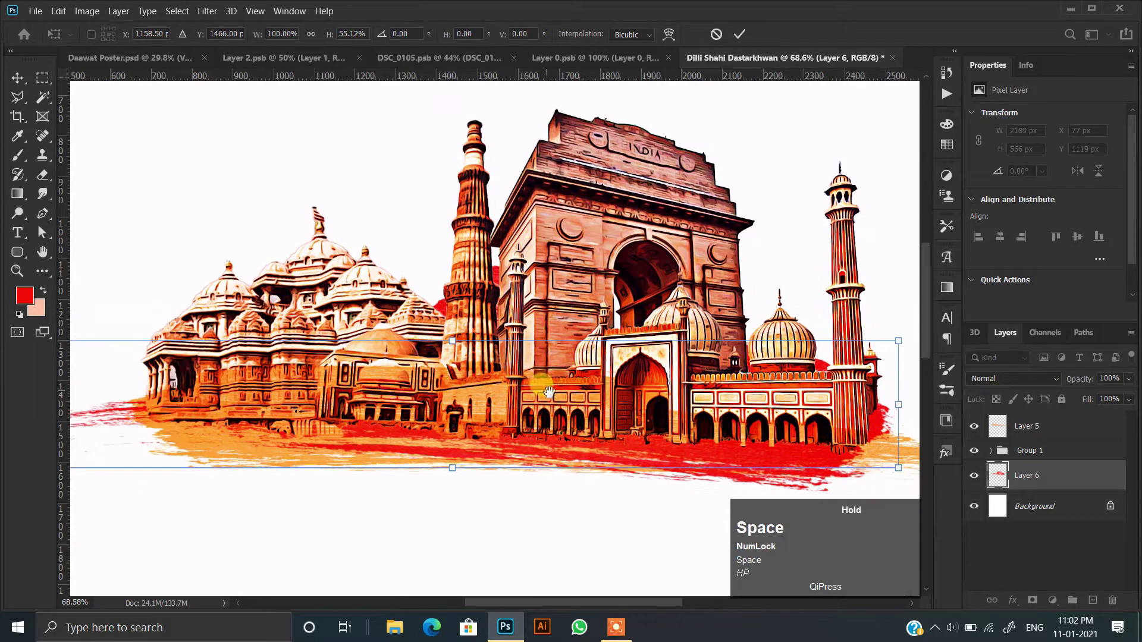
Step: Distort the red stroke to about 2357 px wide and 355 px high, apply it, and nudge the stroke up slightly
left_click_drag(375, 409, 539, 391)
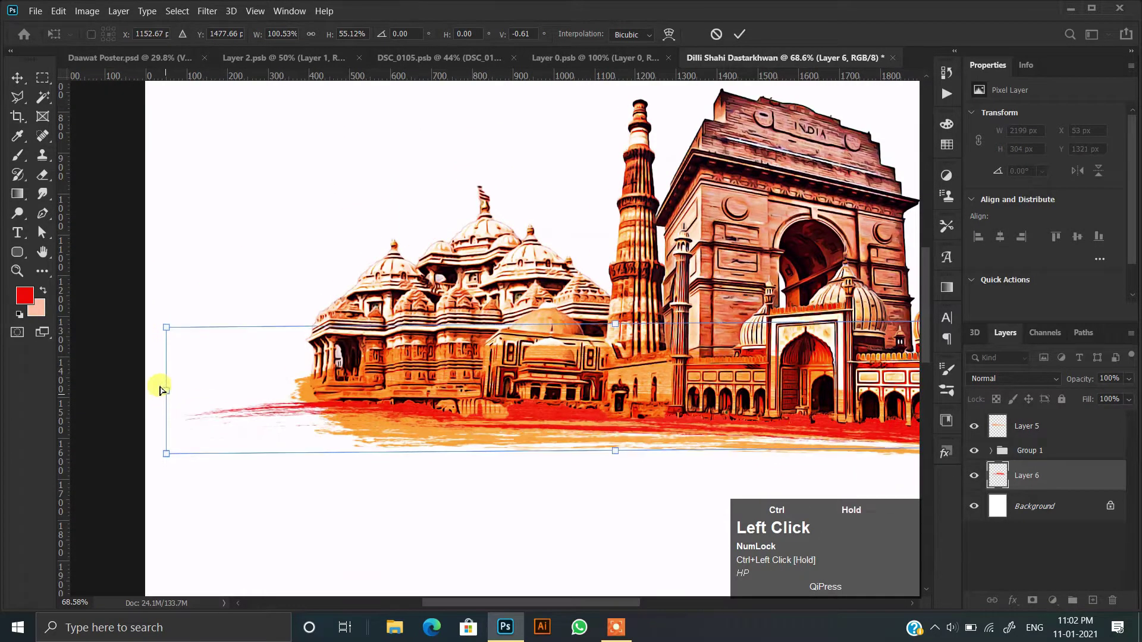
scroll(359, 427, "down", 2, "alt")
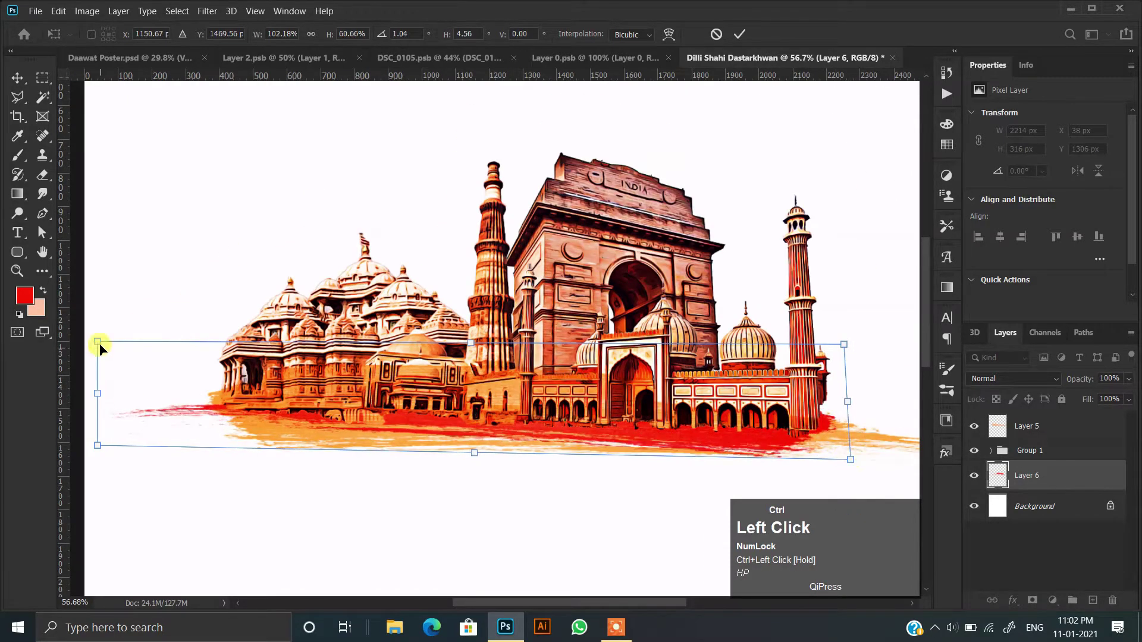
left_click_drag(73, 345, 55, 334)
left_click_drag(547, 404, 464, 402)
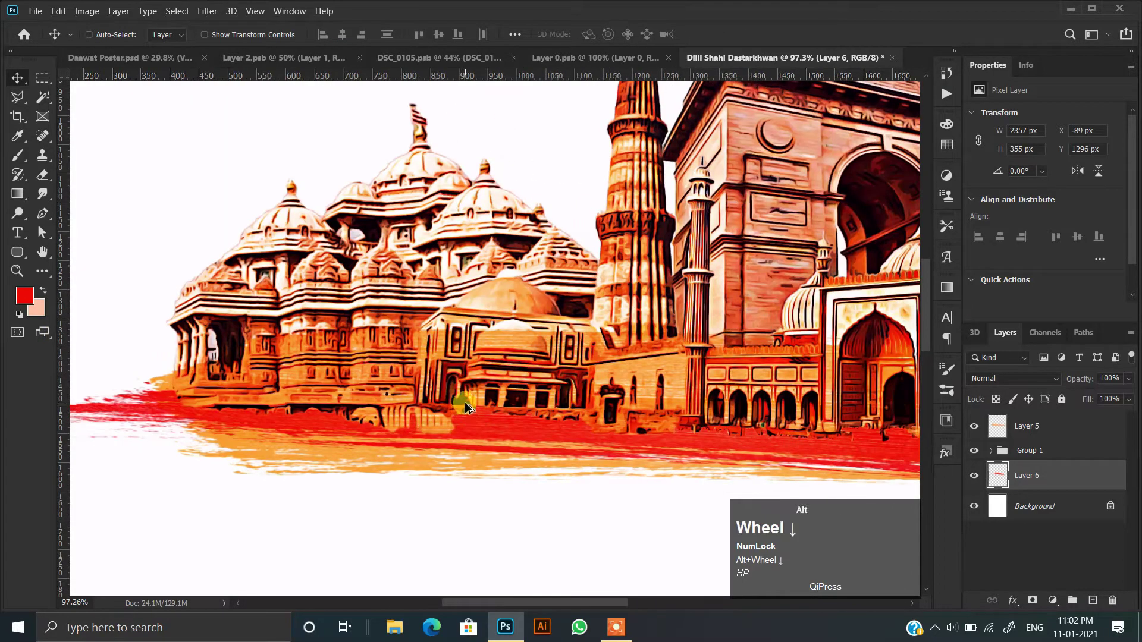
scroll(464, 402, "down", 2, "alt")
left_click_drag(744, 433, 510, 428)
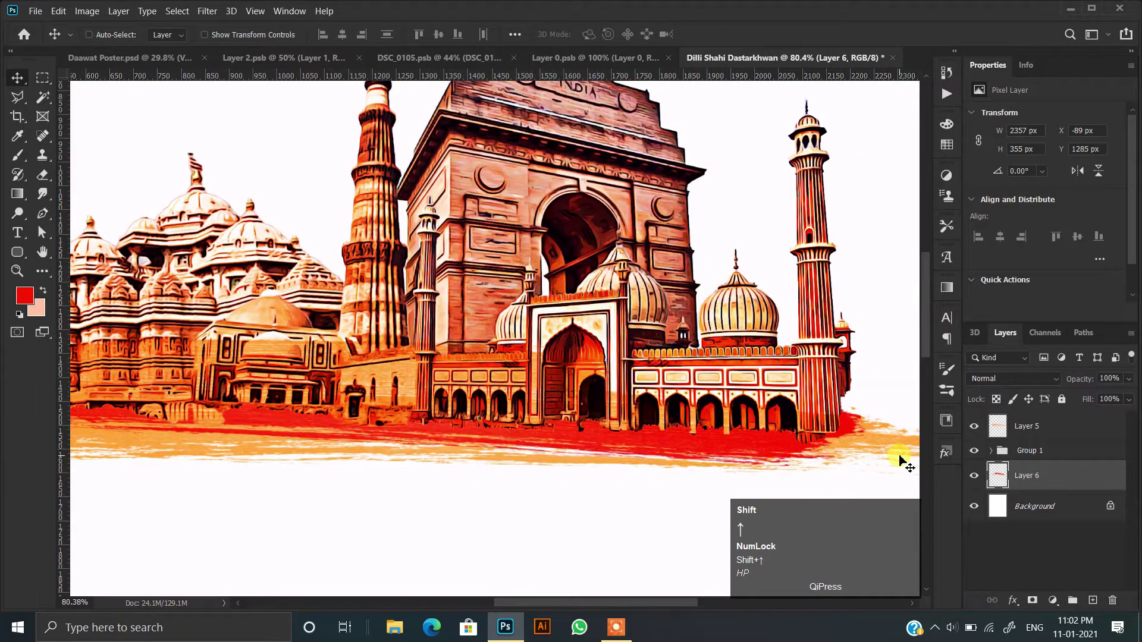
Step: Nudge the red stroke on Layer 6 up and warp it to about 2380 px wide and 374 px high
key("shift+Up")
scroll(869, 462, "down", 2, "alt")
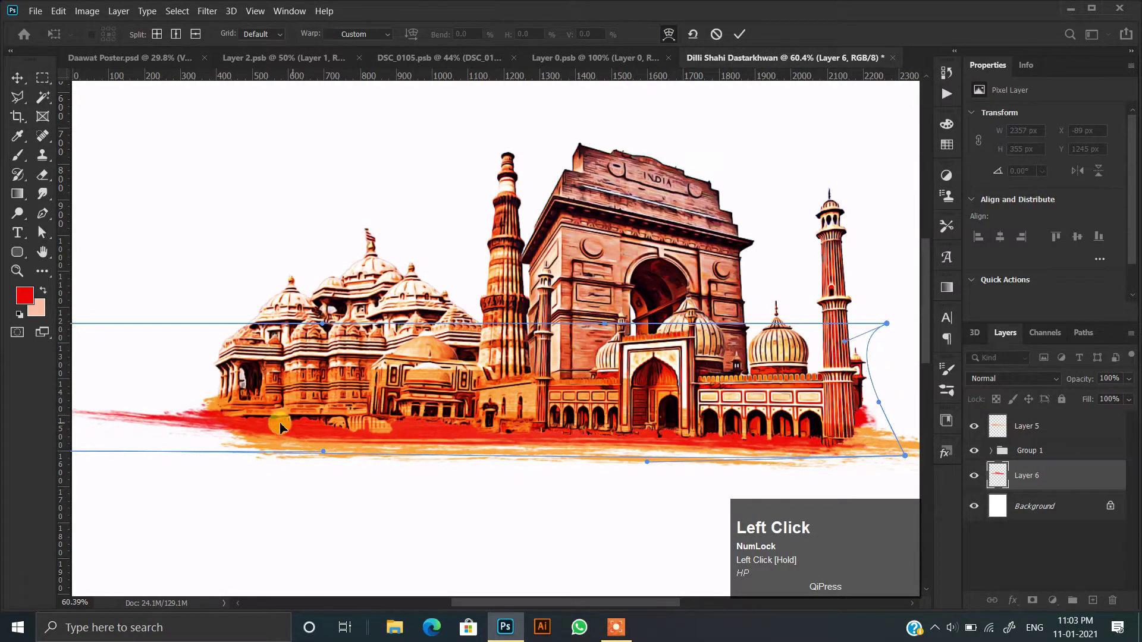
mouse_move(242, 384)
left_mouse_down()
mouse_move(327, 444)
mouse_move(262, 405)
left_mouse_up()
left_click(339, 387)
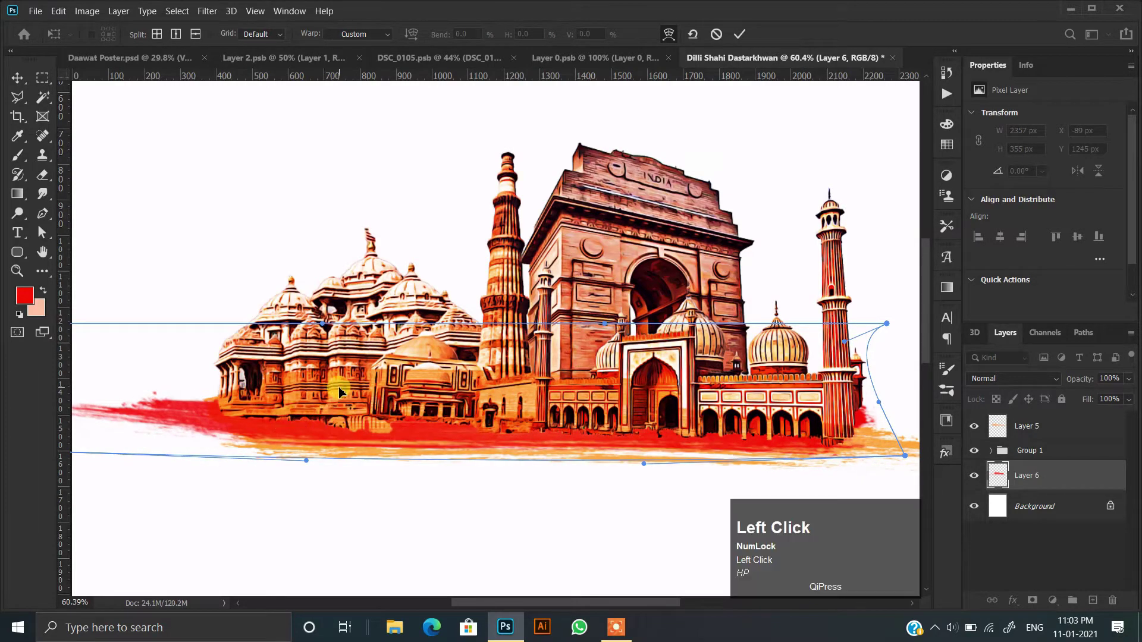
Step: Duplicate Layer 6 and bring the copy to the front, above Layer 5 and Group 1
key("ctrl+j")
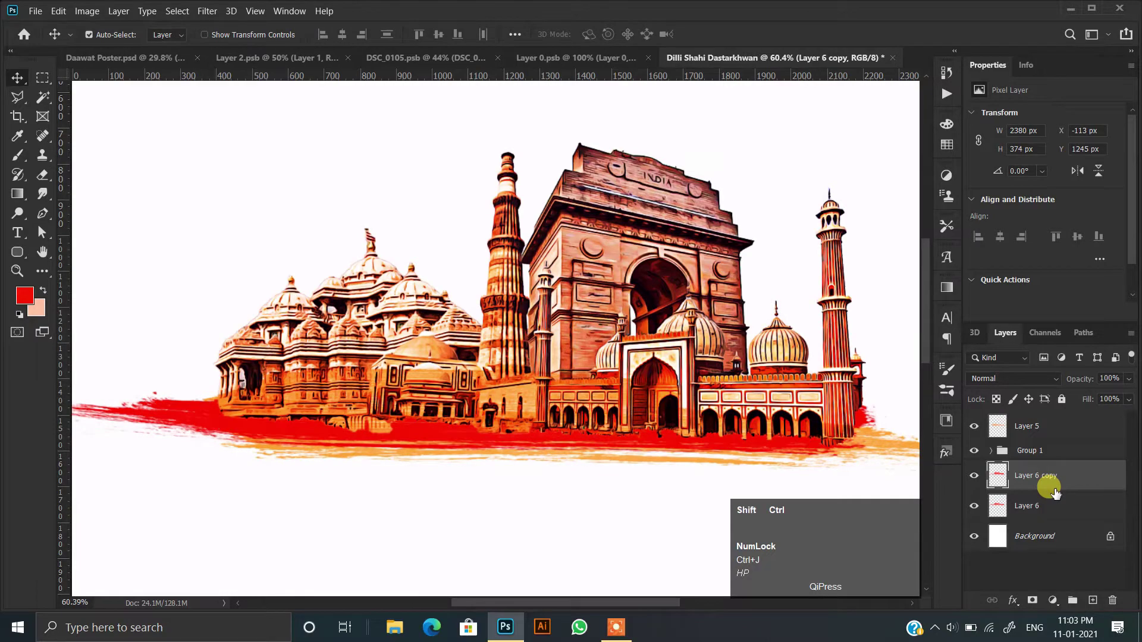
key("ctrl+shift+bracketright")
scroll(591, 362, "up", 2)
scroll(582, 382, "down", 2)
scroll(583, 381, "down", 2)
key("space")
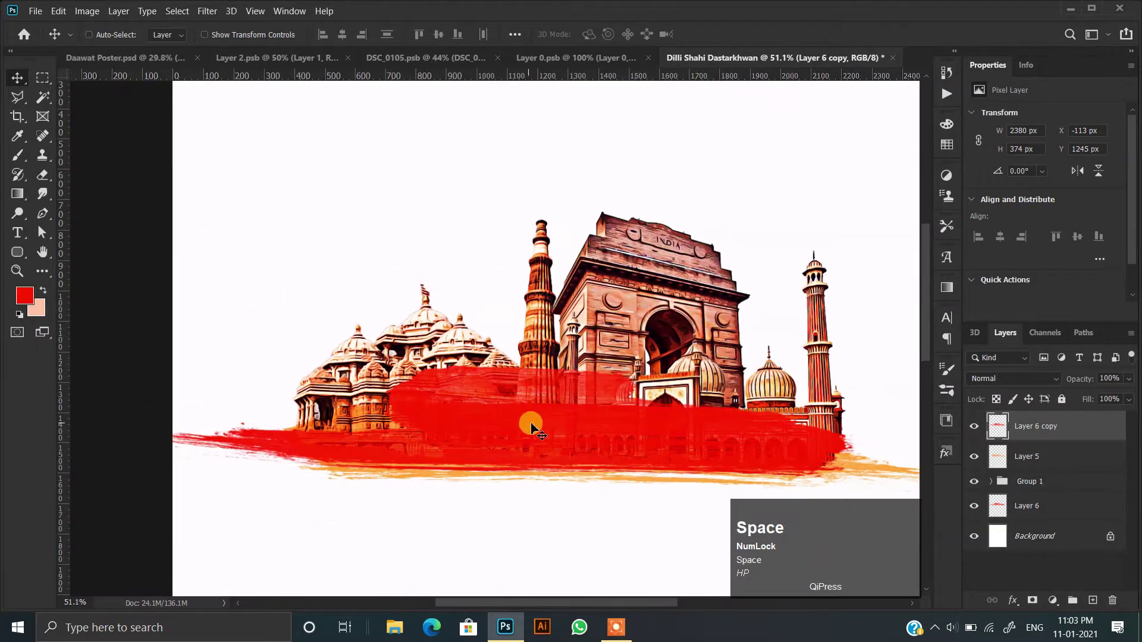
Step: Move the copied red stroke to about X -61 px, Y 1276 px and set its blend mode to Color Burn
left_click_drag(553, 435, 552, 444)
left_click(1014, 379)
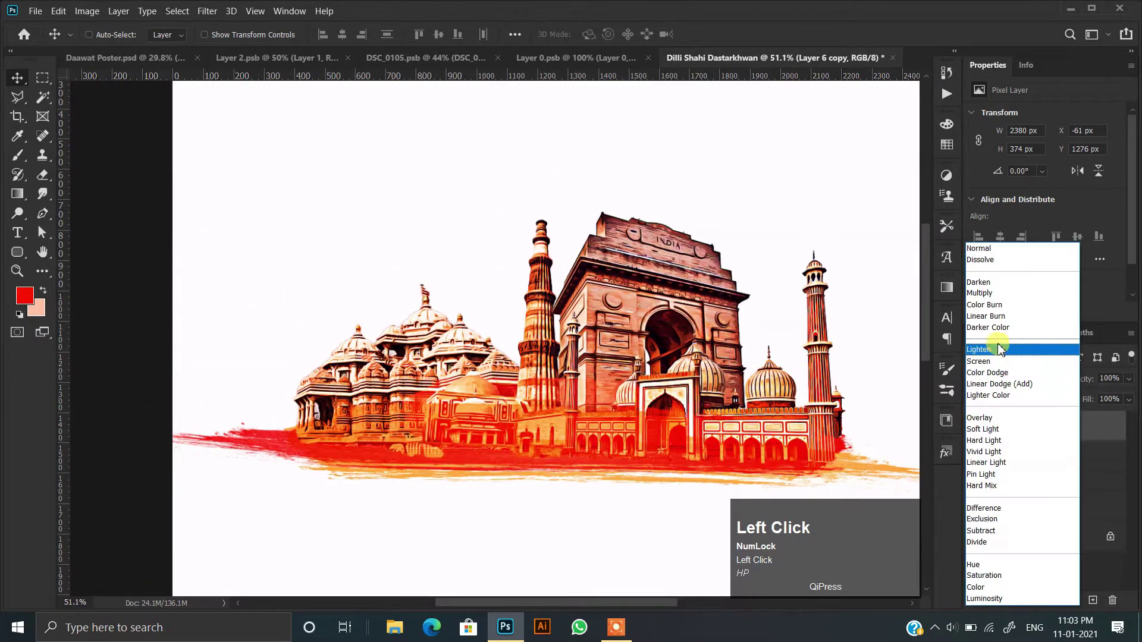
left_click(994, 305)
scroll(615, 421, "up", 2)
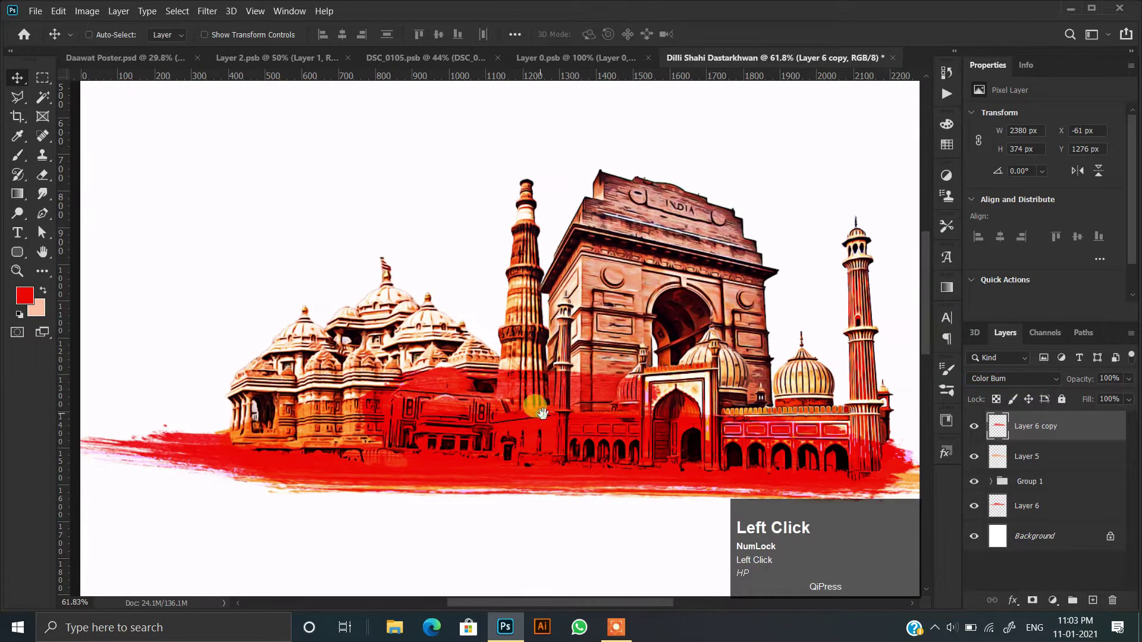
Step: Erase the parts of the Layer 6 copy stroke that cover the monuments, using a 400 px stroke-shaped eraser
left_click(18, 155)
key("x")
left_click(43, 174)
mouse_move(266, 234)
left_mouse_down()
mouse_move(225, 174)
mouse_move(57, 180)
mouse_move(347, 206)
mouse_move(591, 194)
left_mouse_up()
mouse_move(430, 206)
left_mouse_down()
mouse_move(446, 220)
mouse_move(227, 214)
mouse_move(26, 191)
mouse_move(257, 203)
left_mouse_up()
key("space")
key("bracketleft")
key("bracketleft")
key("bracketleft")
key("bracketleft")
key("bracketleft")
left_click_drag(424, 383, 475, 381)
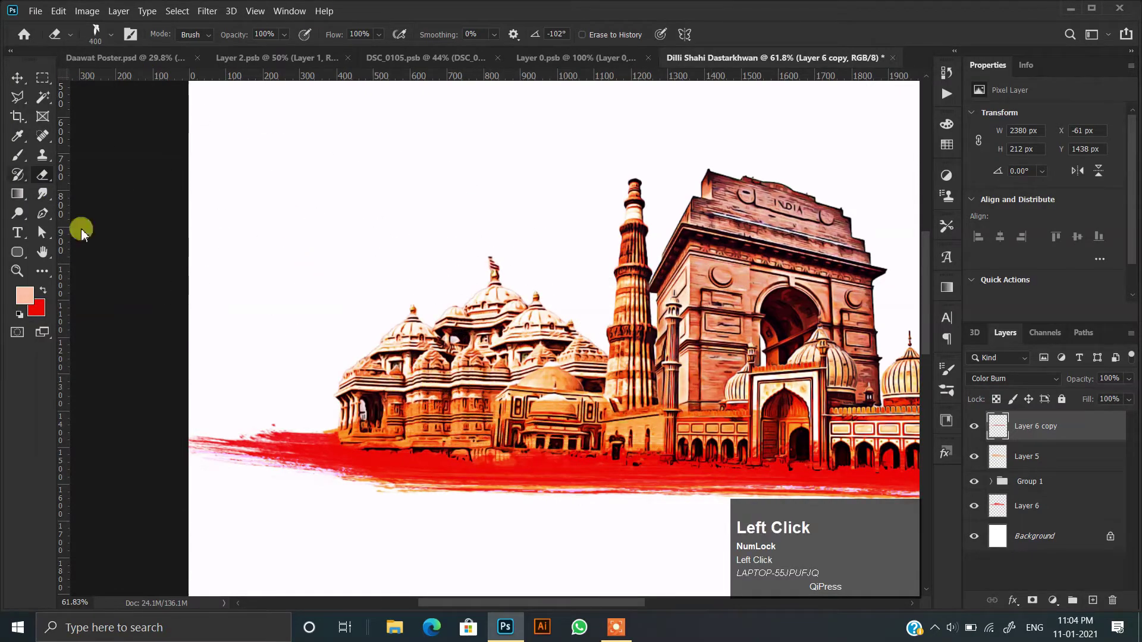
key("space")
left_click_drag(639, 356, 452, 370)
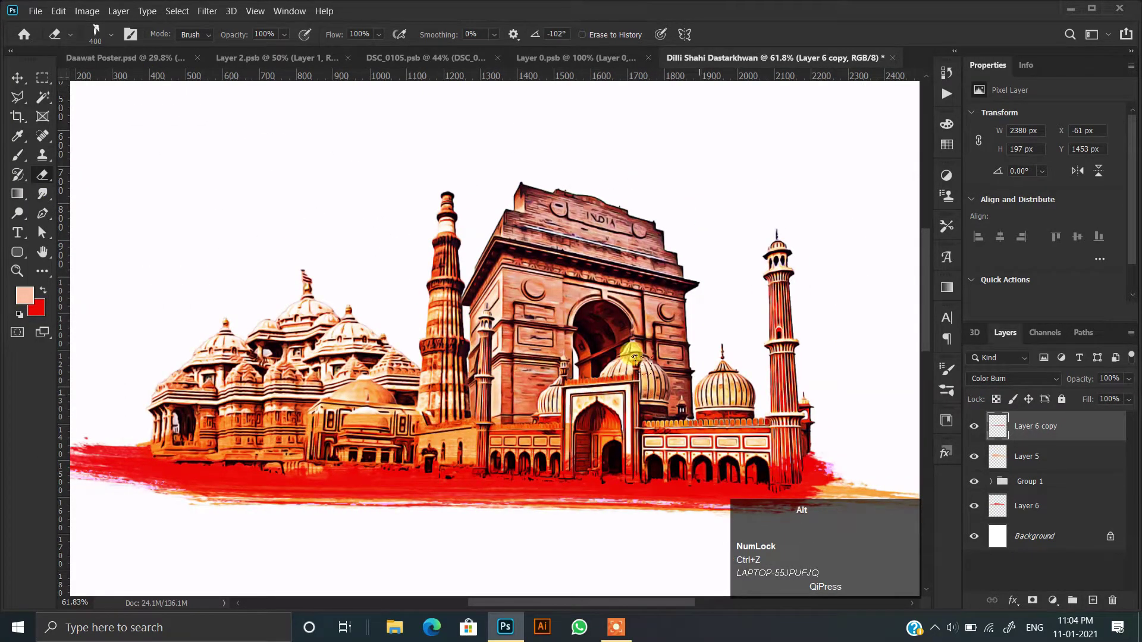
scroll(638, 360, "down", 1)
key("space")
left_click_drag(638, 359, 634, 384)
Step: Look through the blend modes for Layer 6 and keep it on Normal
left_click(17, 78)
left_click(1029, 466)
left_click(1032, 505)
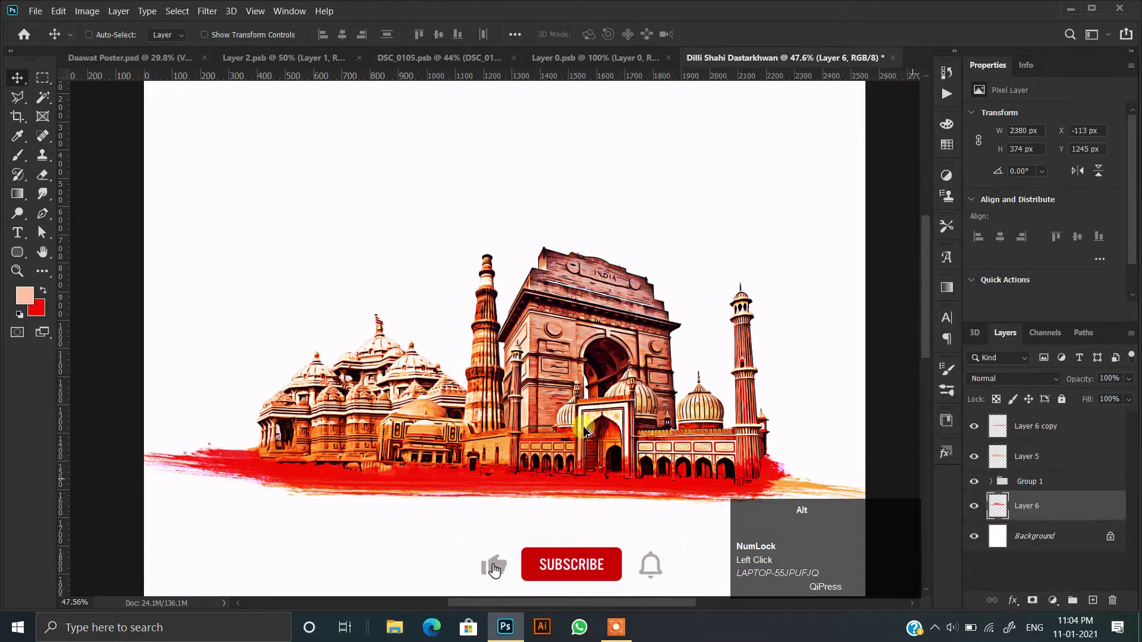
scroll(488, 402, "up", 3)
left_click(991, 377)
left_click(742, 288)
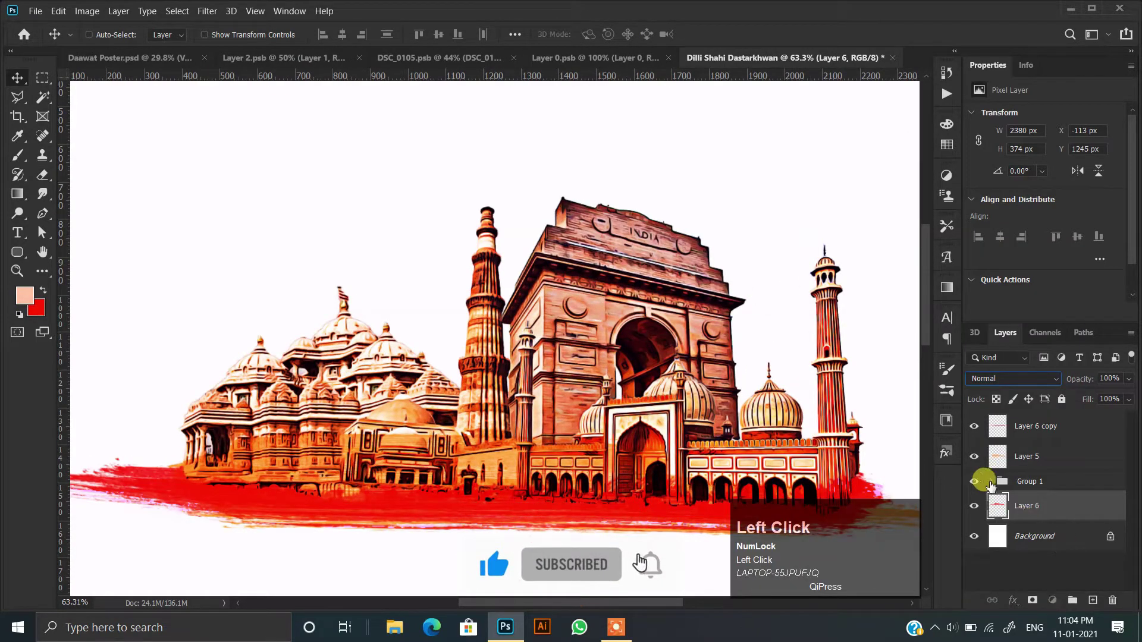
Step: Duplicate the Layer 4 smart object at the bottom of Group 1 and bring one of the two to the top of the group
scroll(1007, 473, "up", 3)
left_click(1005, 472)
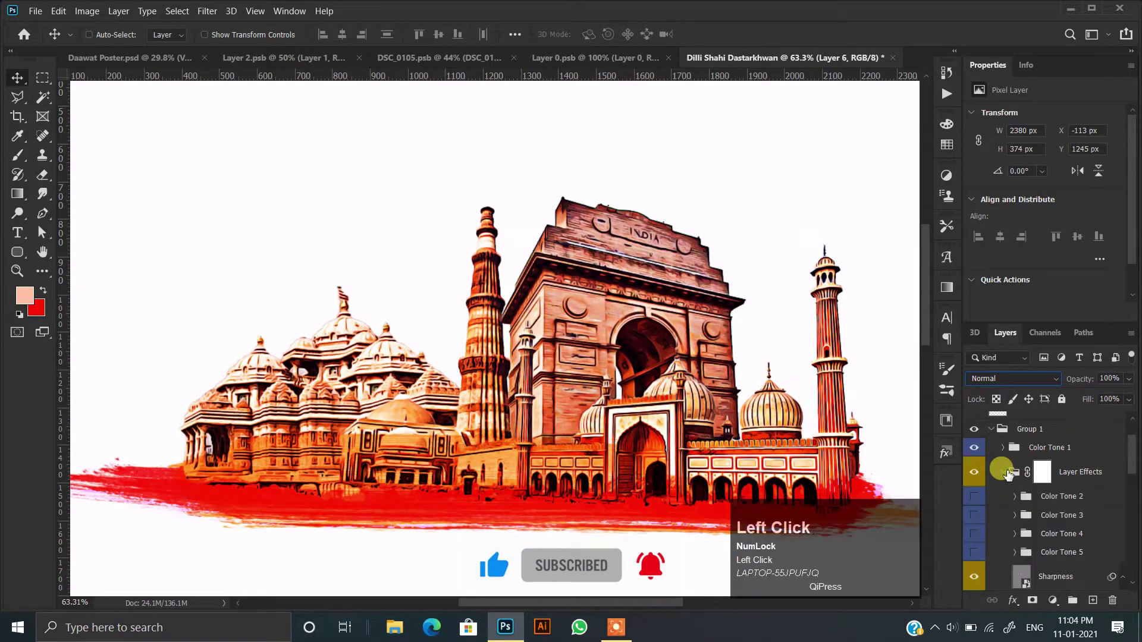
scroll(1011, 479, "down", 1)
left_click(1027, 494)
scroll(1045, 516, "down", 2)
scroll(1024, 535, "down", 1)
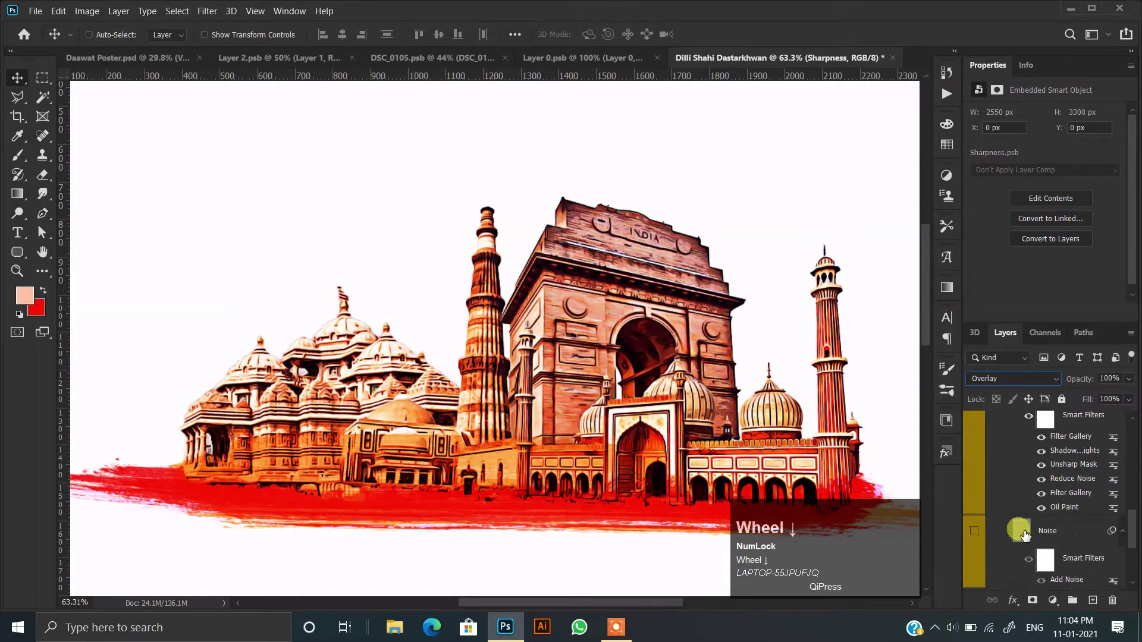
scroll(978, 530, "up", 3)
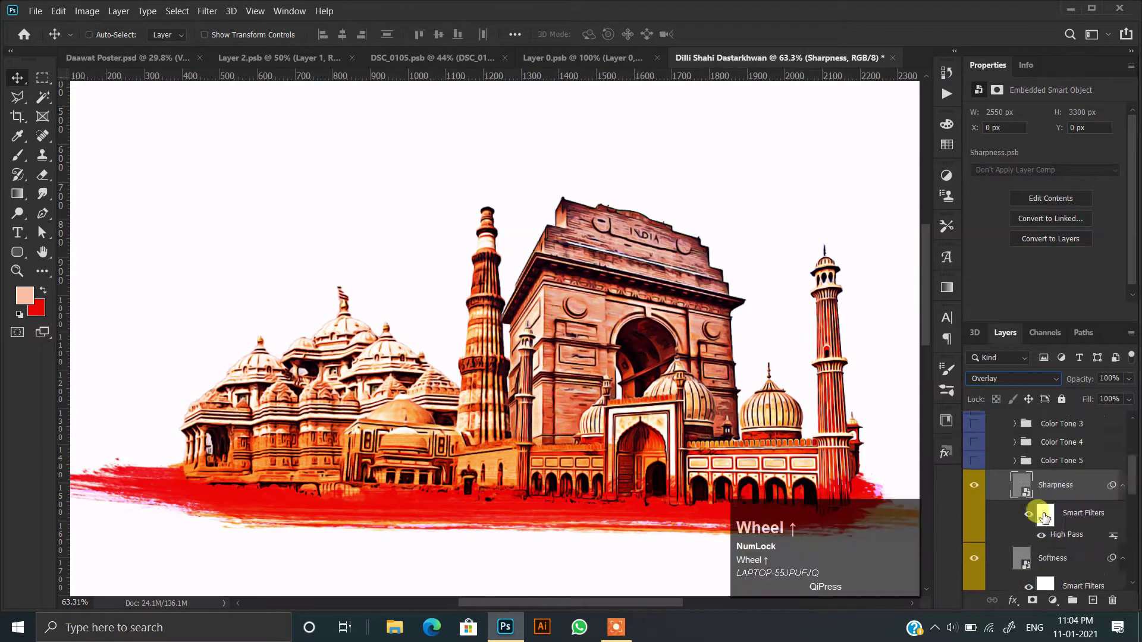
scroll(1047, 539, "down", 2)
scroll(1064, 535, "down", 3)
left_click(1035, 473)
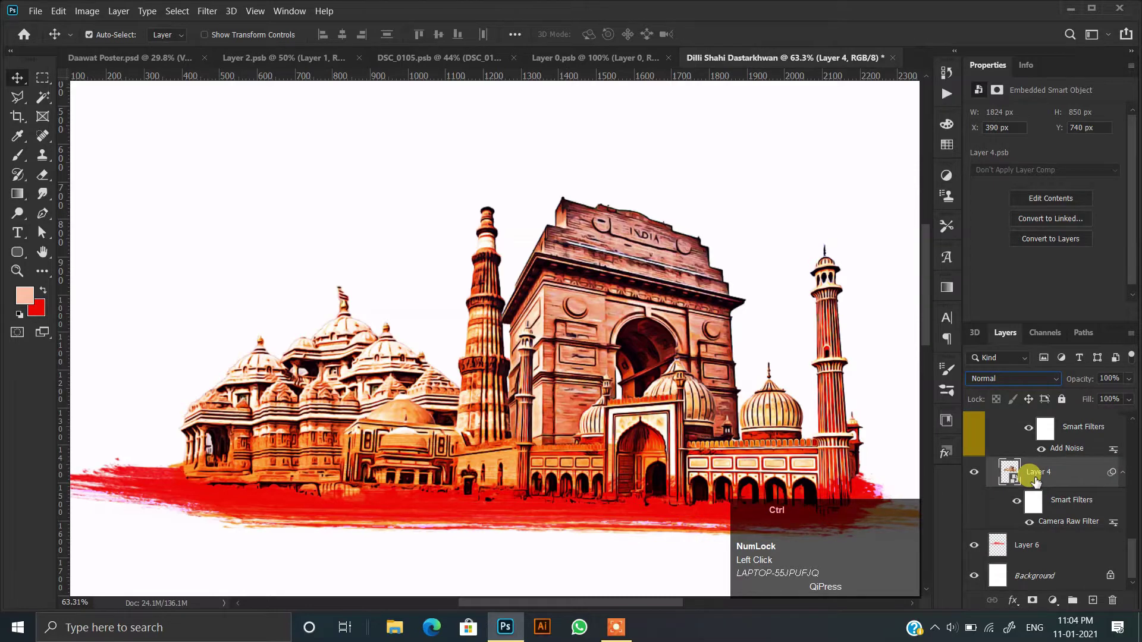
left_click(1039, 552)
key("ctrl+shift+]")
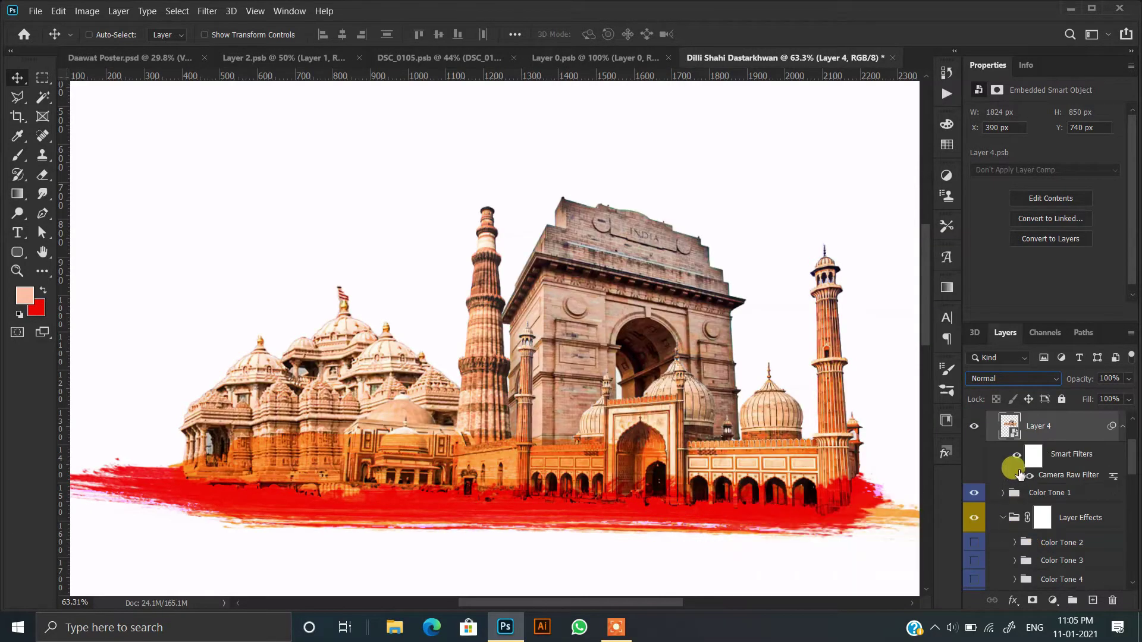
Step: Delete the Camera Raw Filter from the topmost Layer 4 and apply a High Pass filter to it instead
left_click_drag(1060, 479, 1114, 601)
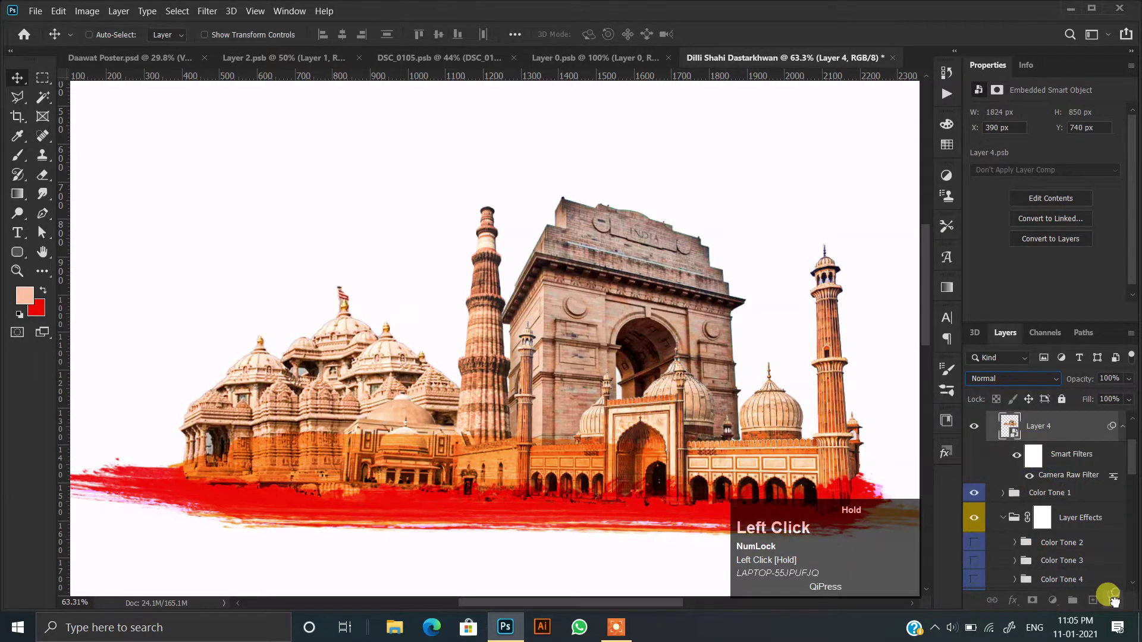
left_click_drag(1063, 479, 1113, 600)
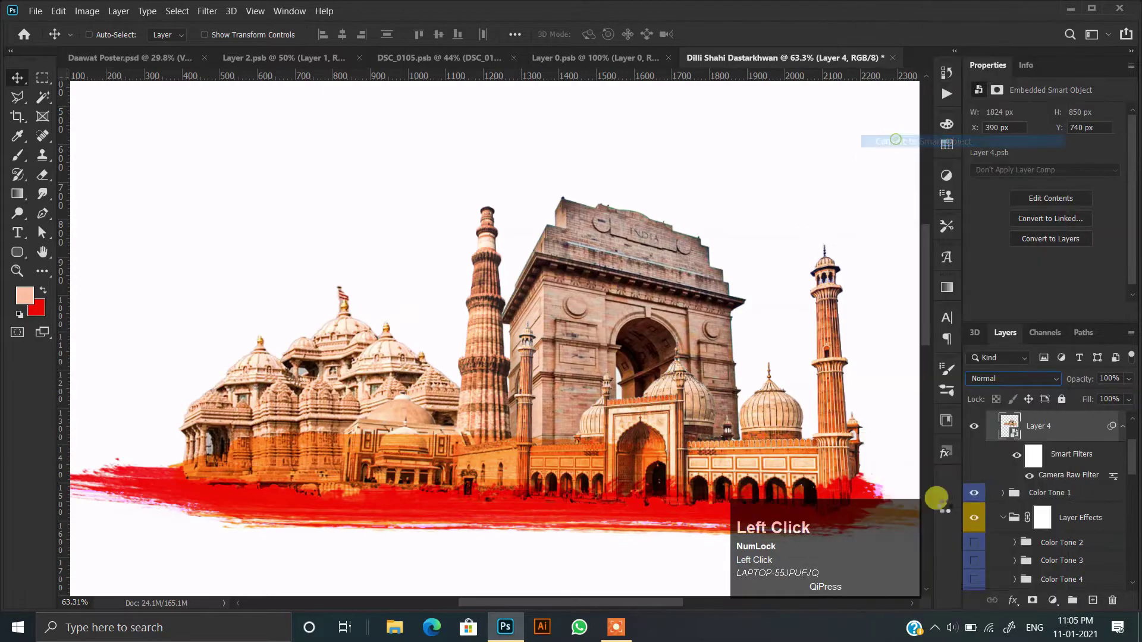
left_click(207, 11)
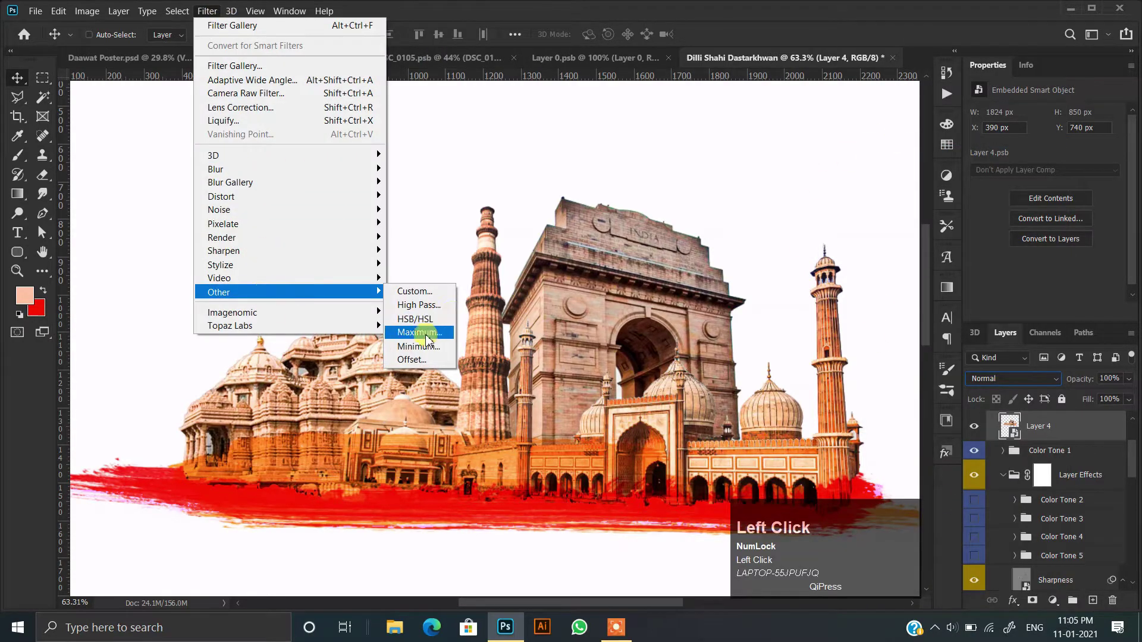
left_click(414, 319)
left_click(645, 134)
key("v")
scroll(543, 308, "up", 3)
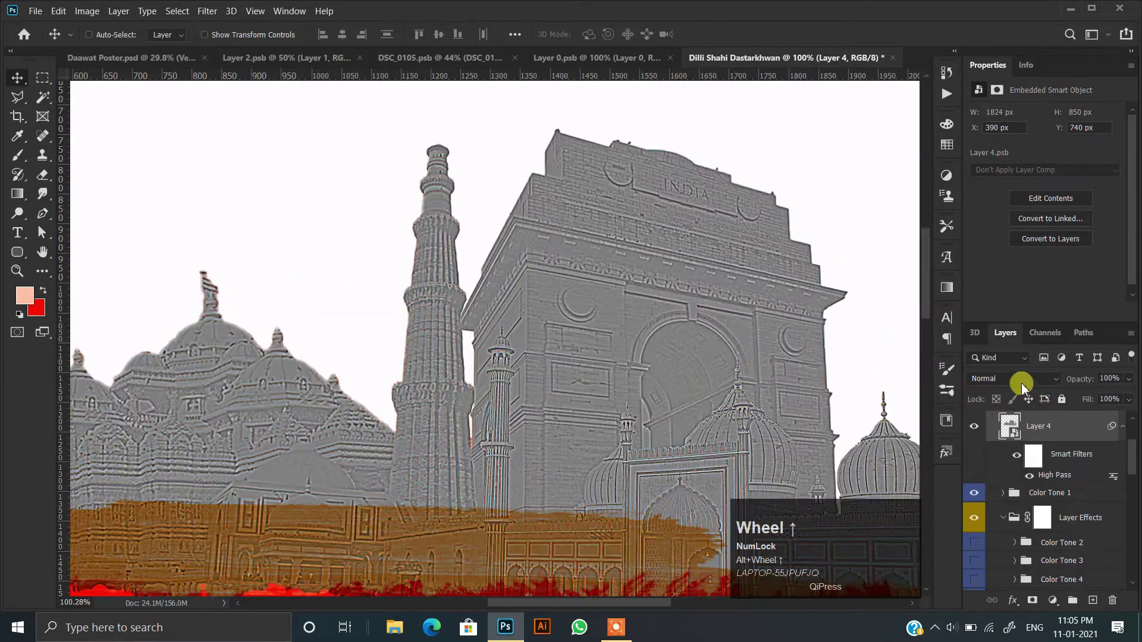
Step: Set Layer 4 to the Linear Light blend mode at 50% opacity and compare the monuments with and without it
left_click(1032, 378)
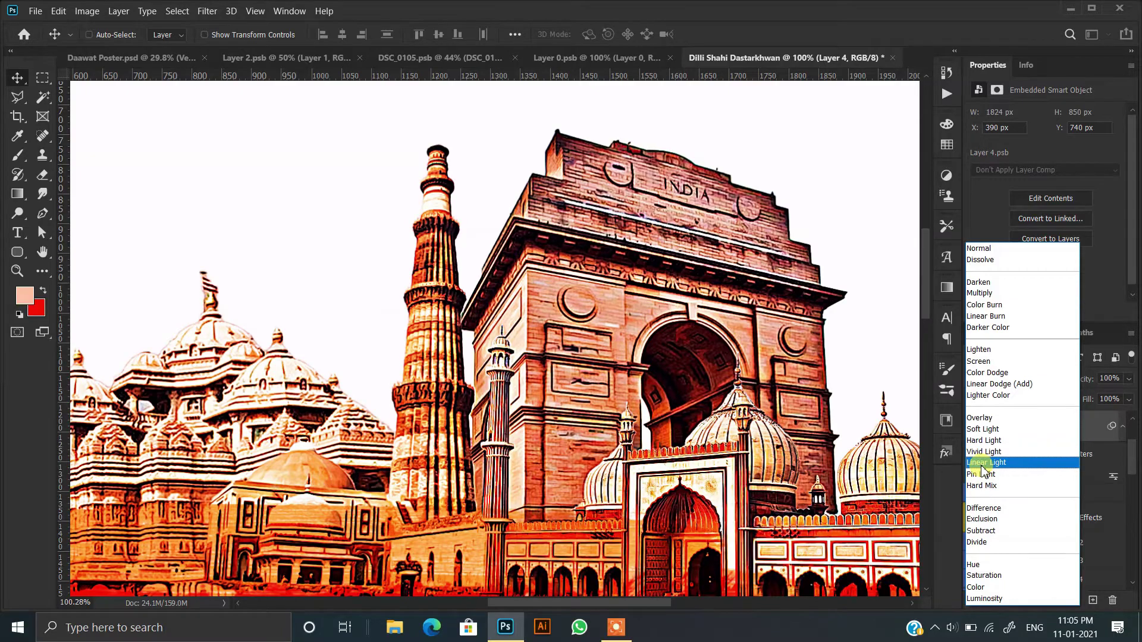
left_click(984, 464)
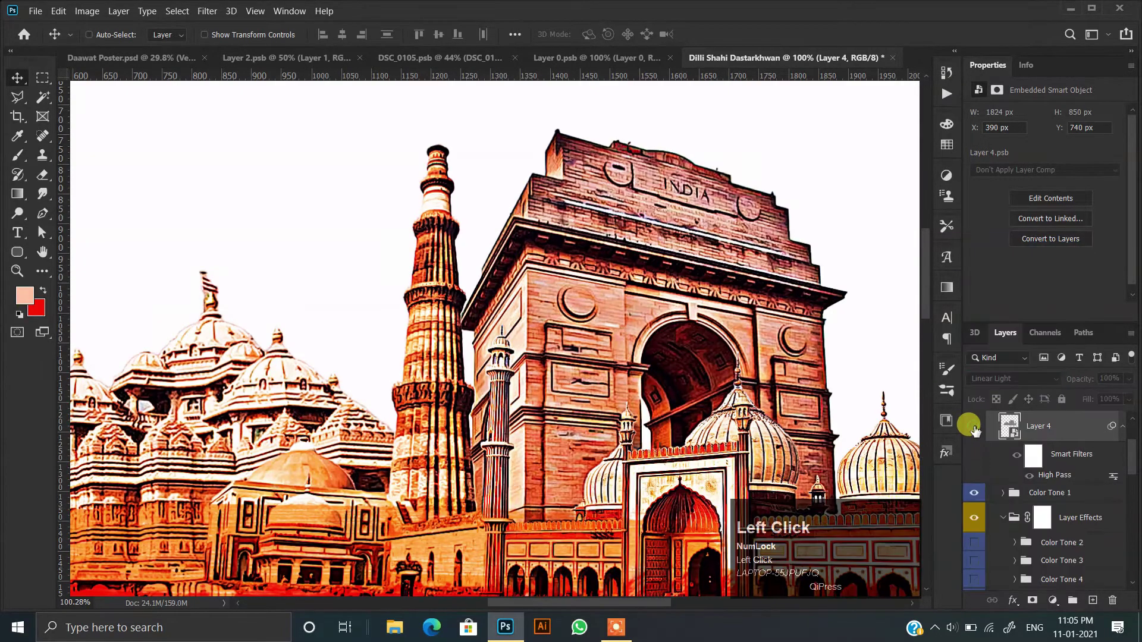
scroll(497, 355, "down", 3, "alt")
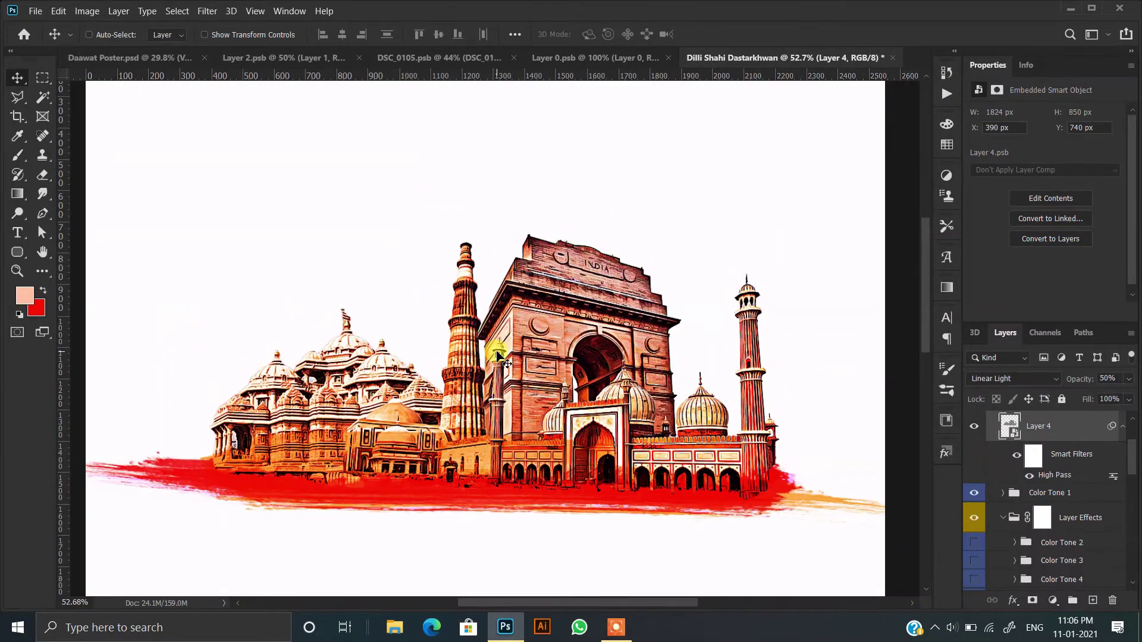
scroll(488, 352, "up", 5)
left_click(973, 427)
left_click(973, 427)
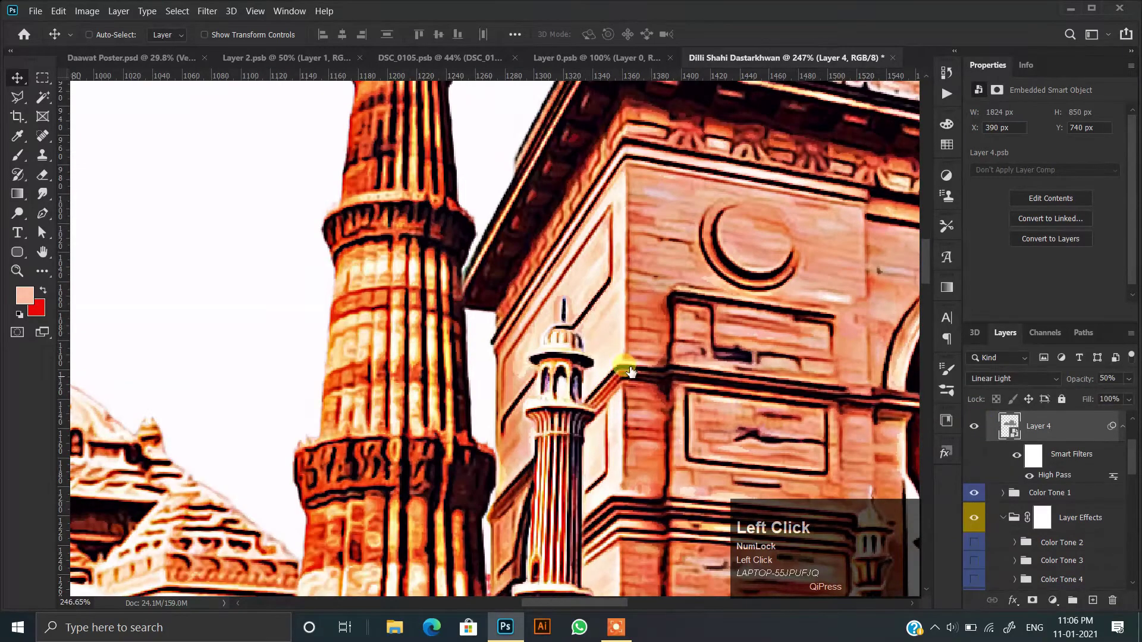
scroll(631, 373, "down", 5, "alt")
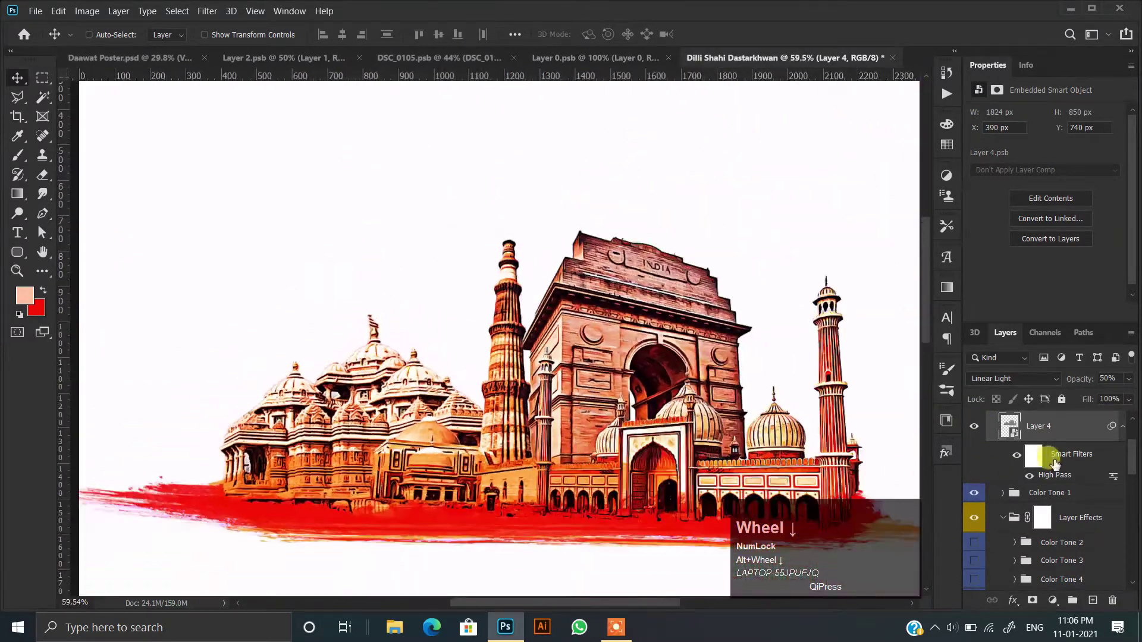
Step: Preview the Color Tone 4, Color Tone 5 and Color Tone 2 groups inside Layer Effects
scroll(1050, 464, "down", 2)
left_click(973, 519)
left_click(973, 519)
left_click(974, 537)
left_click(974, 537)
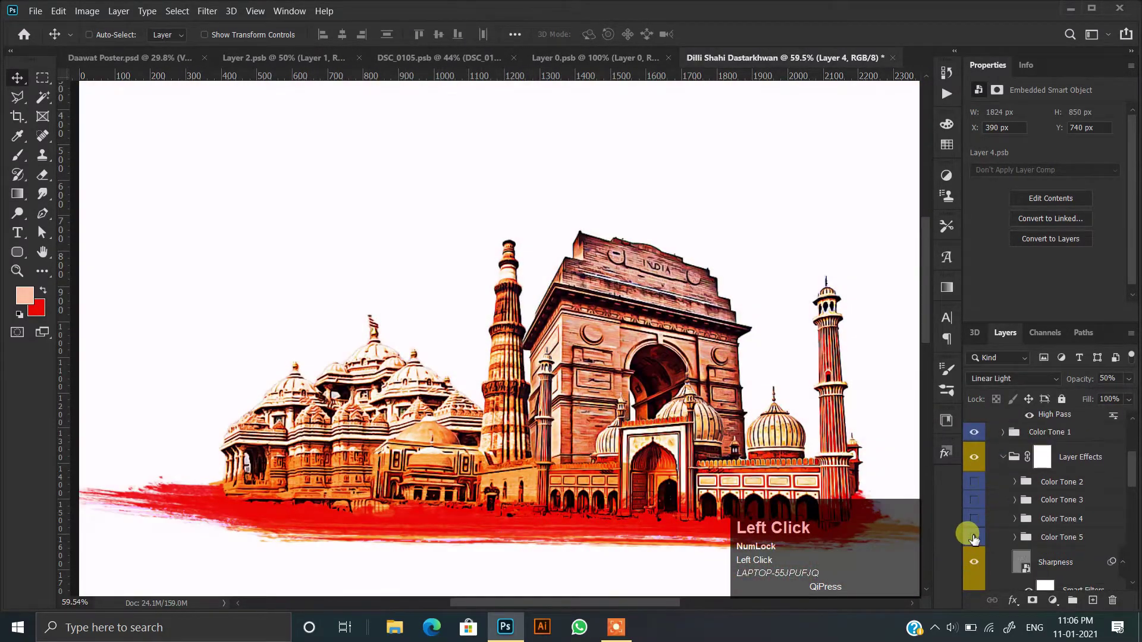
left_click(974, 482)
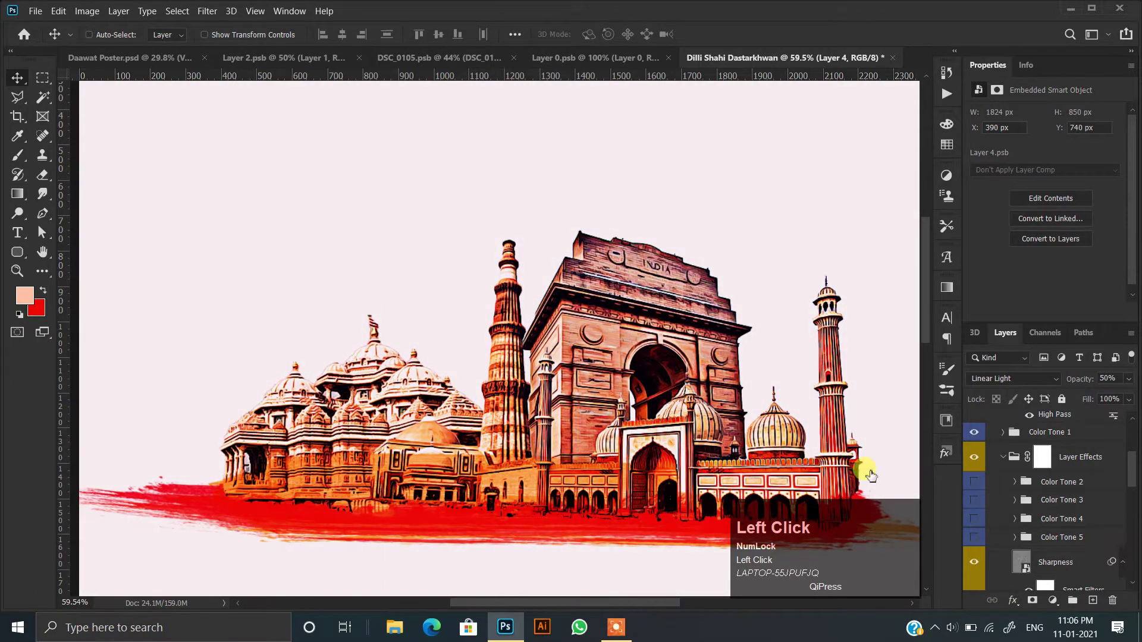
Step: Show the Noise layer in Layer Effects and check the artwork with Layer 4 copy hidden and shown
scroll(870, 474, "down", 3)
scroll(1046, 511, "down", 4)
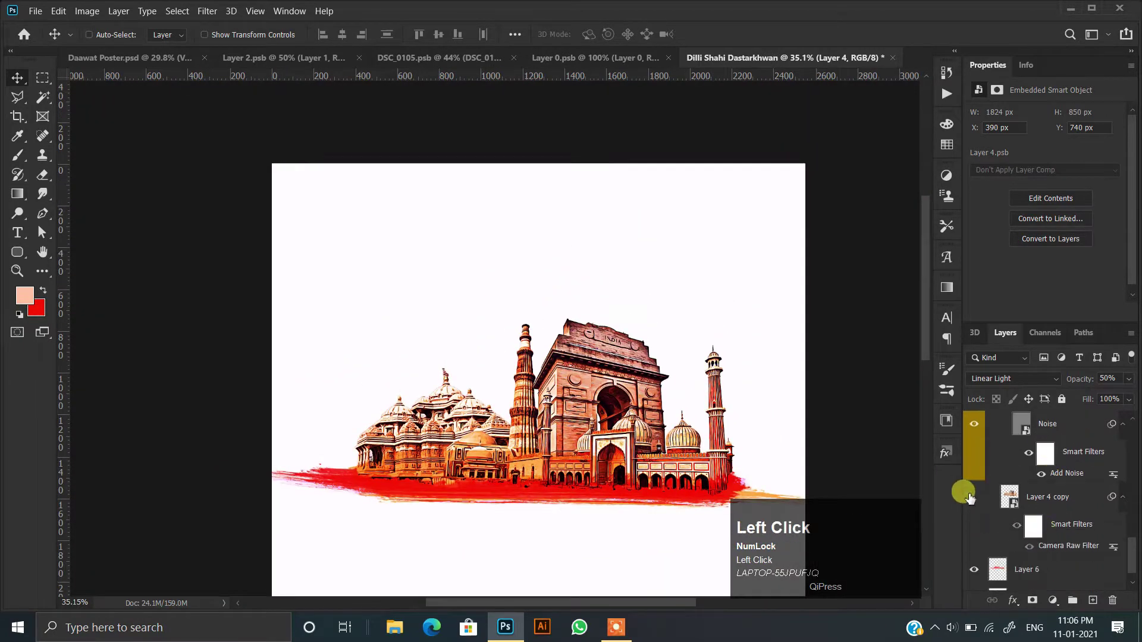
scroll(549, 382, "up", 2)
scroll(506, 363, "up", 1)
Step: Select the Brush tool and add a new empty layer directly above the Background
left_click(16, 157)
right_click(413, 334)
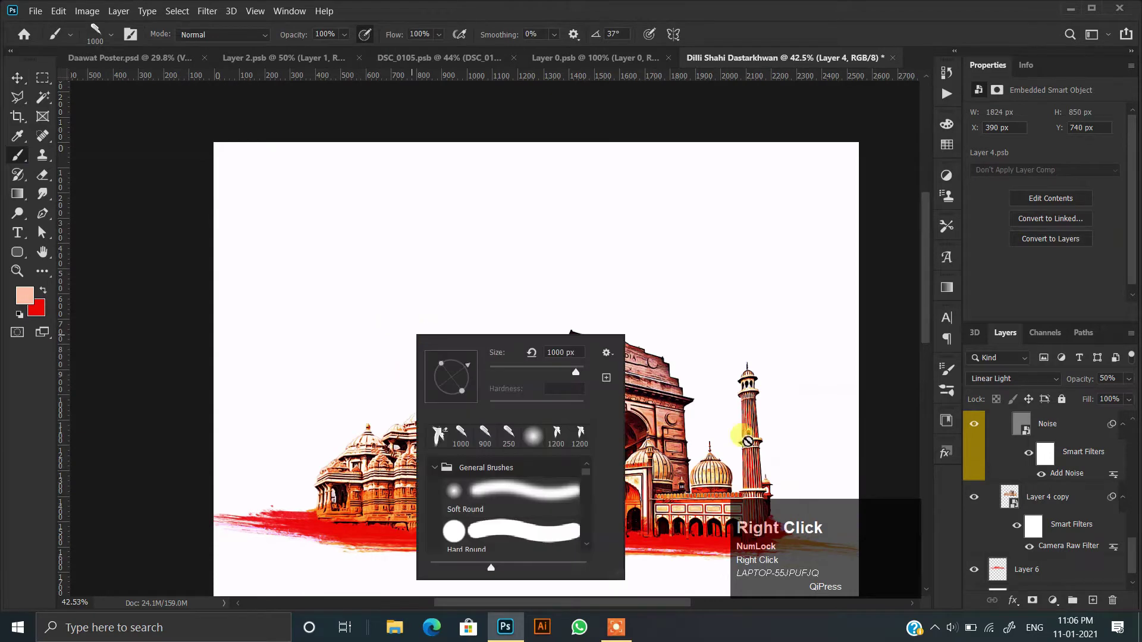
scroll(1065, 516, "down", 1)
left_click(1044, 580)
left_click(1093, 600)
Step: Try the large stroke brushes from the preset list and reduce the Strokes 04 brush to 700 px
right_click(397, 344)
scroll(511, 490, "down", 8)
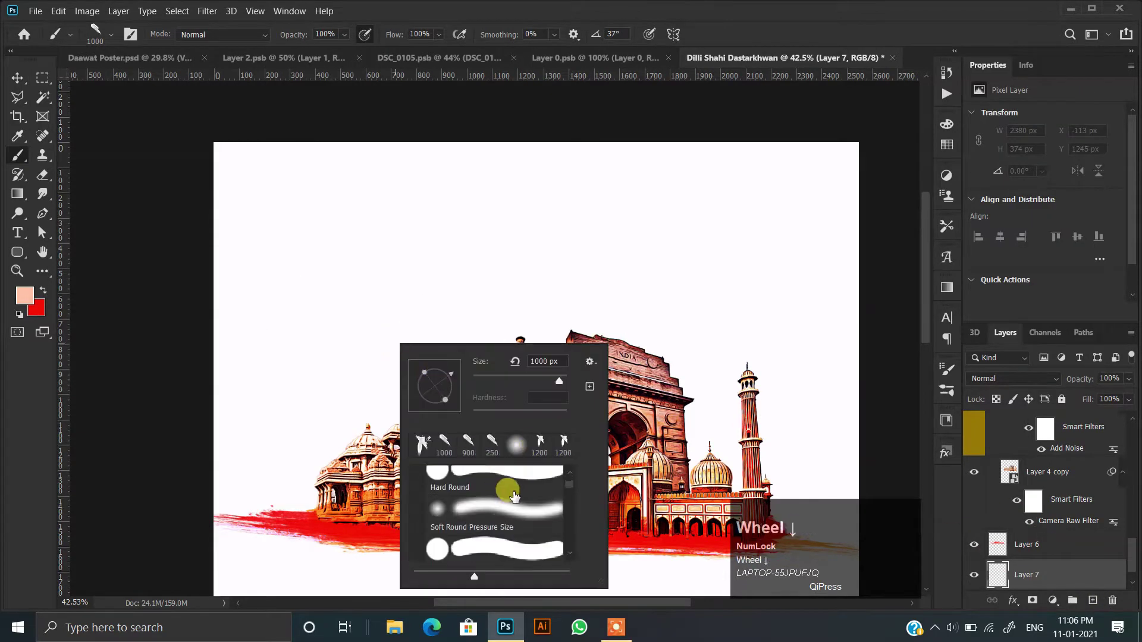
scroll(521, 496, "down", 4)
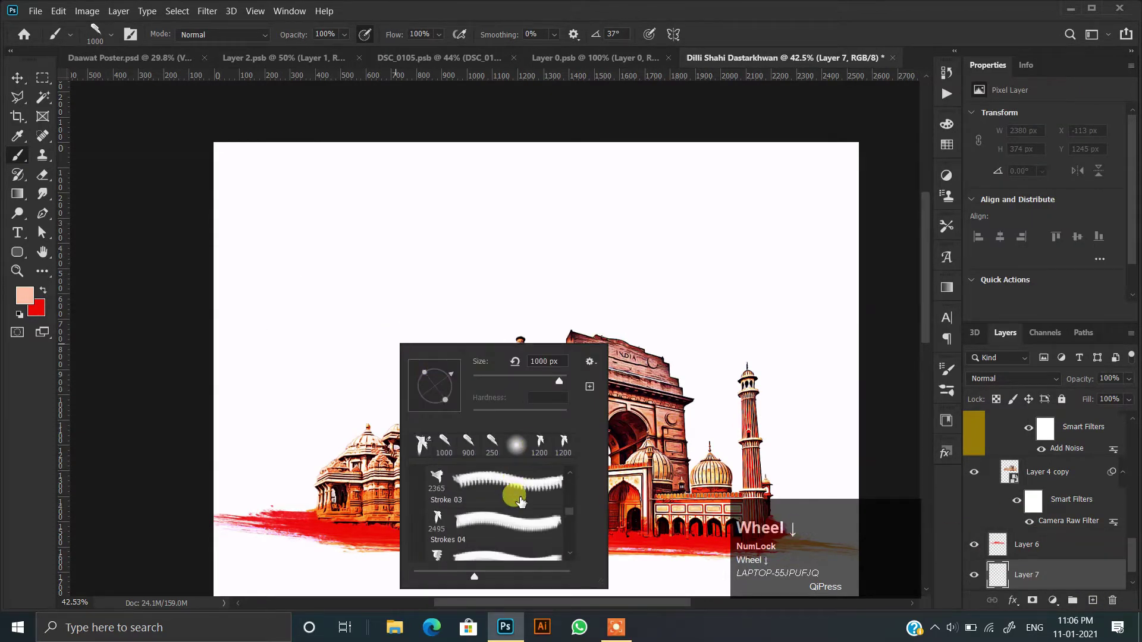
left_click(520, 501)
scroll(505, 515, "down", 1)
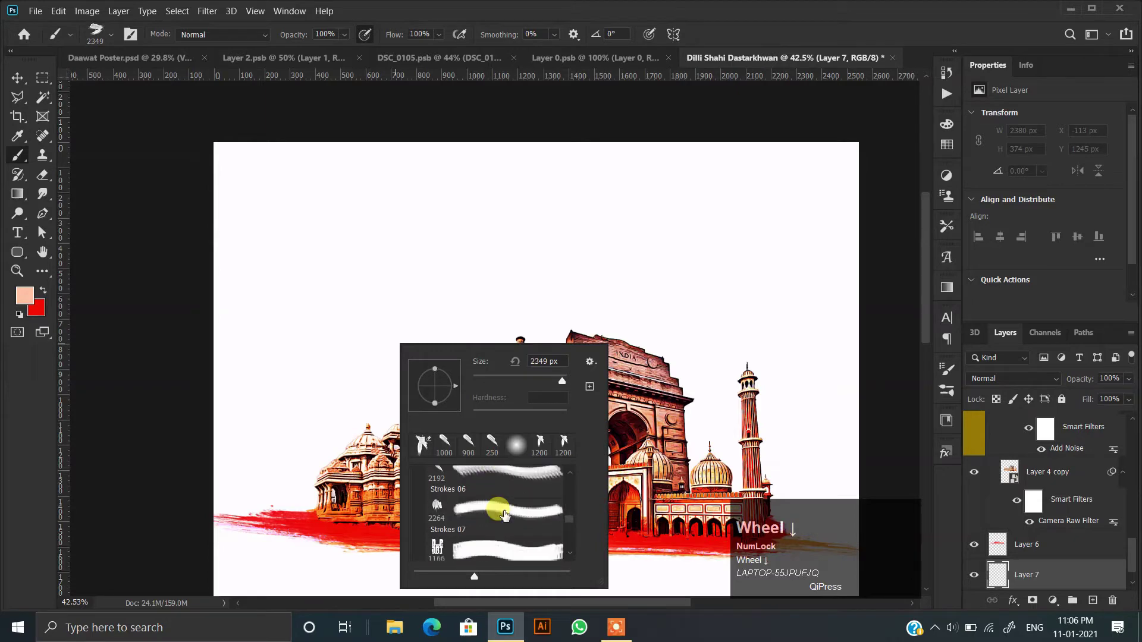
left_click(438, 2)
key("bracketleft")
key("bracketleft")
key("bracketleft")
key("bracketleft")
key("bracketleft")
key("bracketleft")
key("bracketleft")
key("bracketleft")
key("bracketleft")
key("bracketleft")
key("bracketleft")
key("bracketleft")
key("bracketleft")
key("bracketleft")
key("bracketleft")
key("bracketleft")
key("bracketleft")
key("bracketleft")
Step: Choose the recent 1200 px stroke brush at 102° and stamp a red stroke about 1164 by 864 px on Layer 7 above the temple
right_click(380, 343)
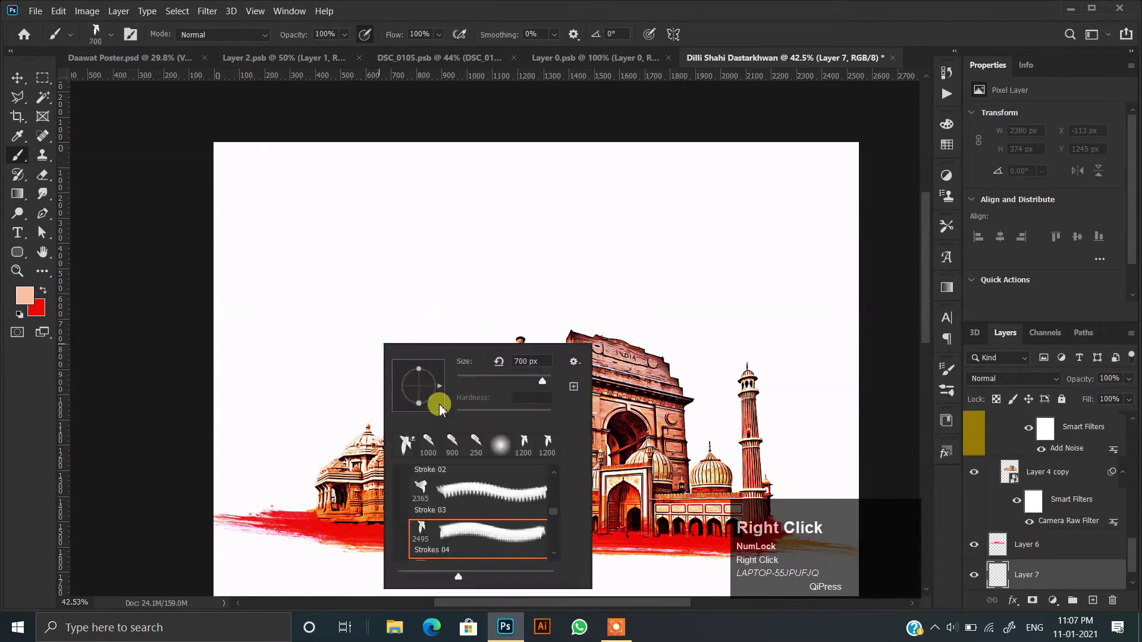
double_click(545, 447)
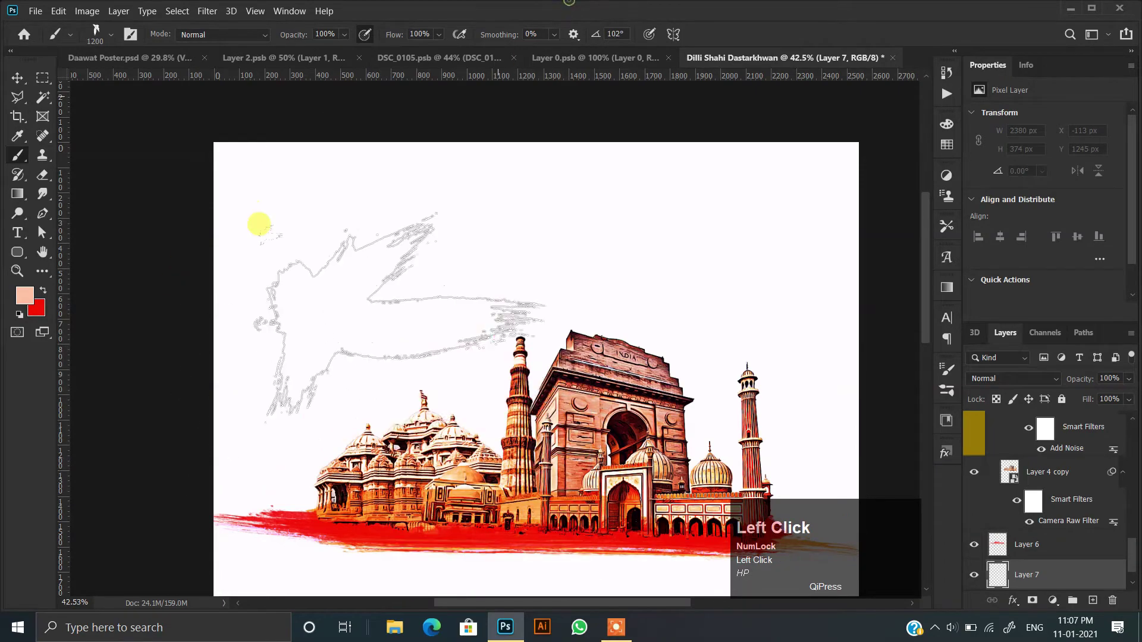
left_click(380, 258)
scroll(386, 292, "up", 3)
key("ctrl+z")
key("x")
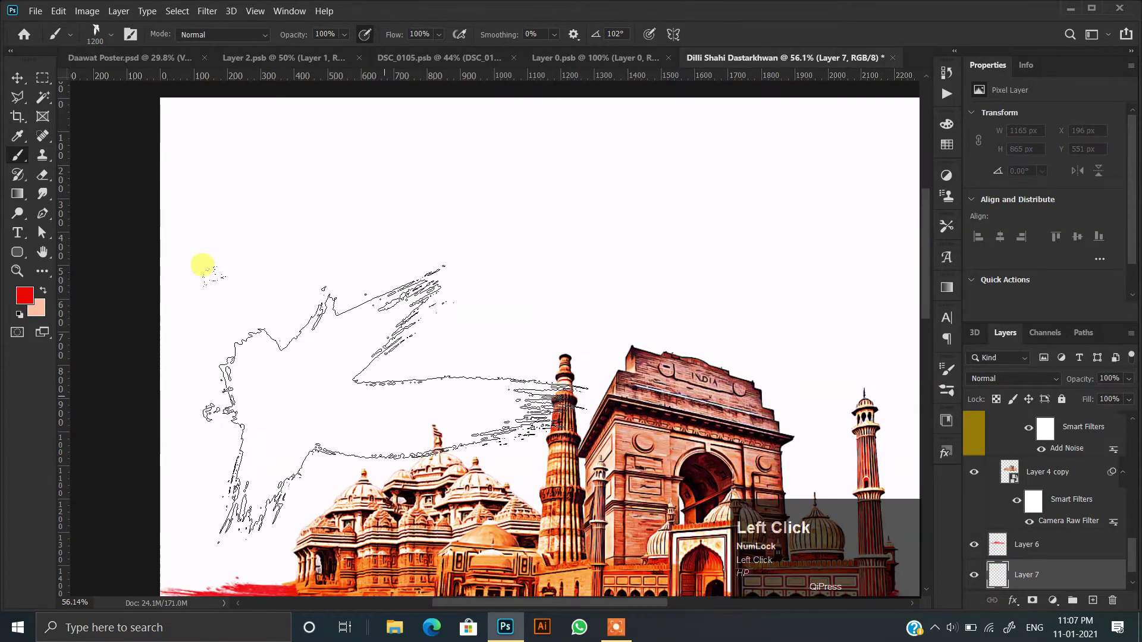
left_click(396, 408)
scroll(358, 305, "up", 2)
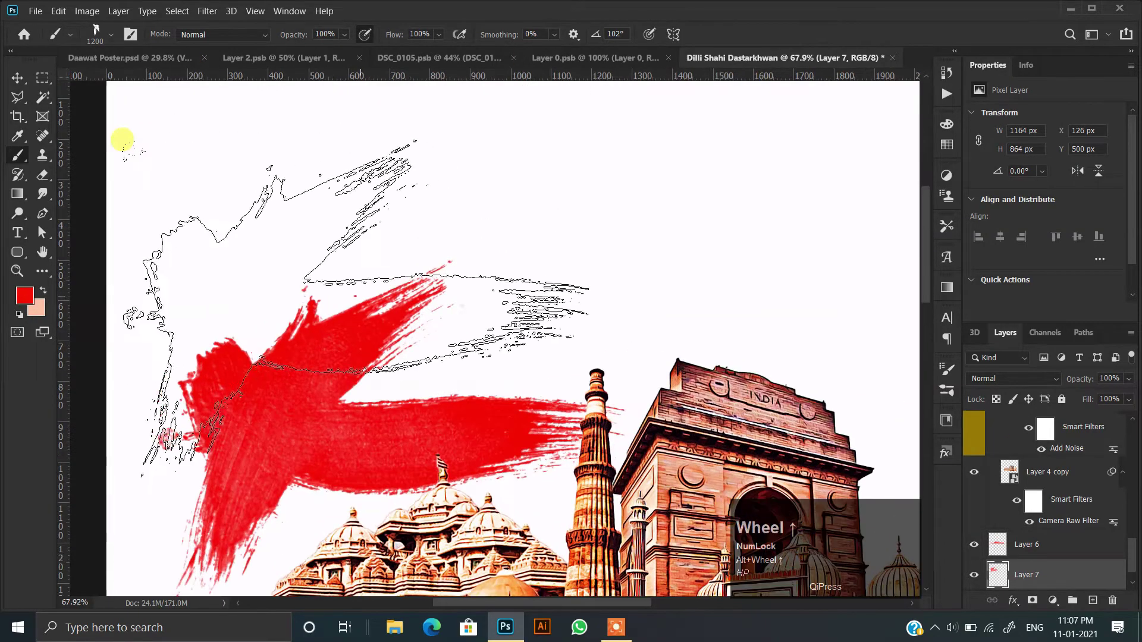
Step: Enlarge the stroke-shaped Eraser to 1100 px and erase the upper prong of the red stroke on Layer 7
left_click(42, 174)
key("bracketright")
key("bracketright")
key("bracketright")
key("bracketright")
key("bracketright")
key("bracketright")
mouse_move(280, 264)
left_mouse_down()
mouse_move(253, 249)
mouse_move(96, 280)
left_mouse_up()
key("space")
left_click_drag(255, 284, 355, 280)
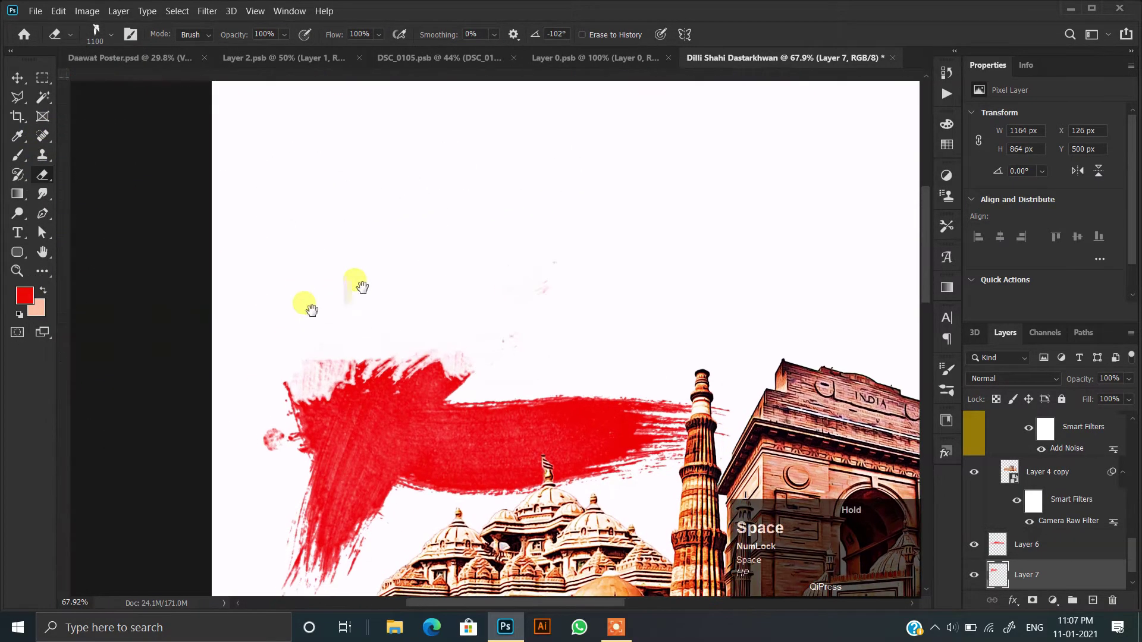
Step: Erase along the red stroke's upper edge and its lower-left tail to roughen them
left_click(17, 155)
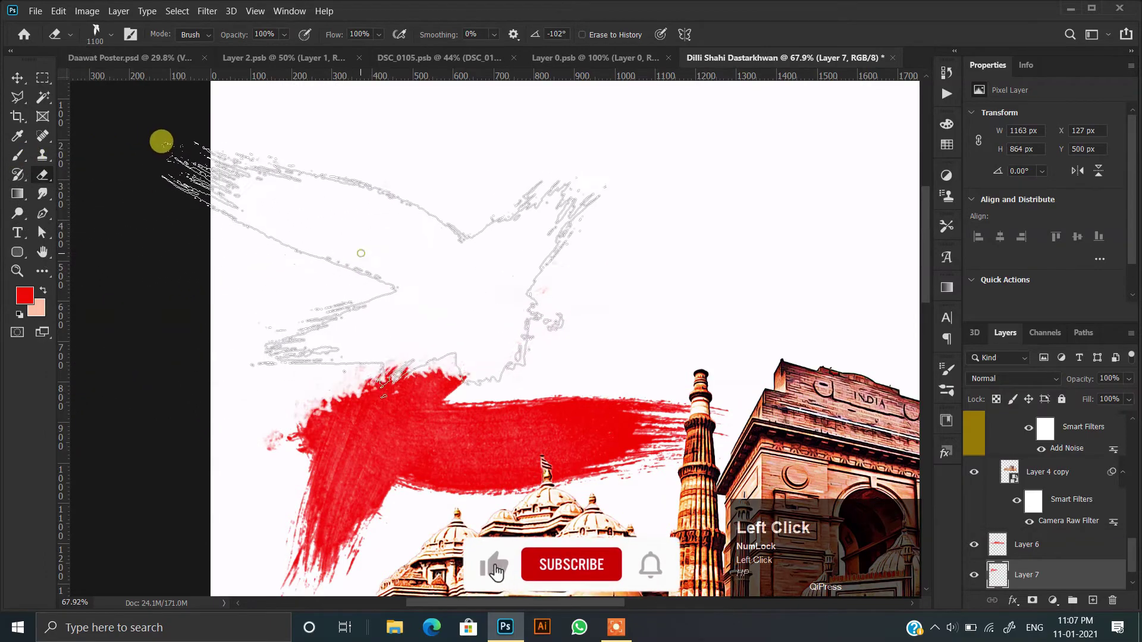
left_click(453, 291)
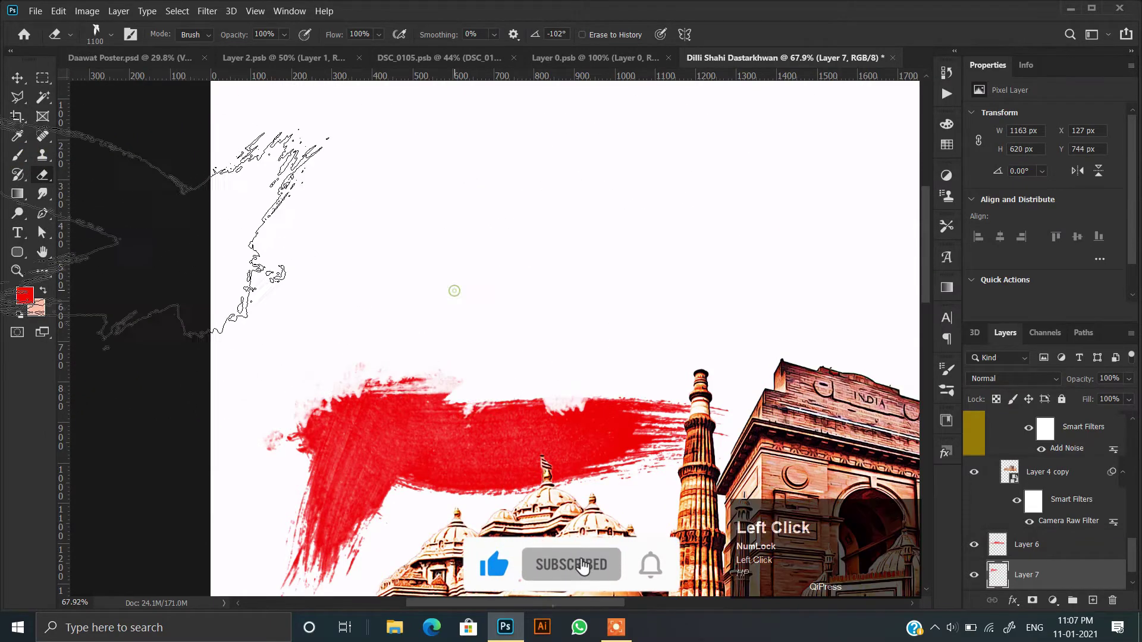
scroll(426, 291, "down", 2)
left_click(208, 509)
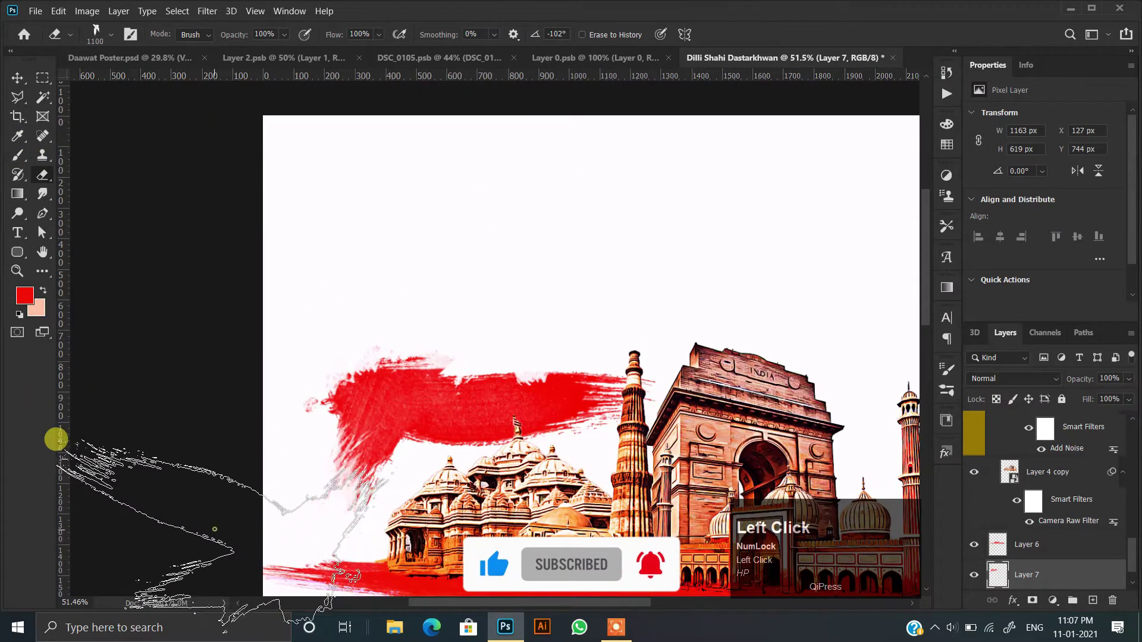
Step: Free-transform the red stroke: flatten it to about 77% height, tilt it about 14° upward, skew it and place it above the temple
key("ctrl+space")
left_click_drag(464, 349, 942, 515)
key("ctrl+t")
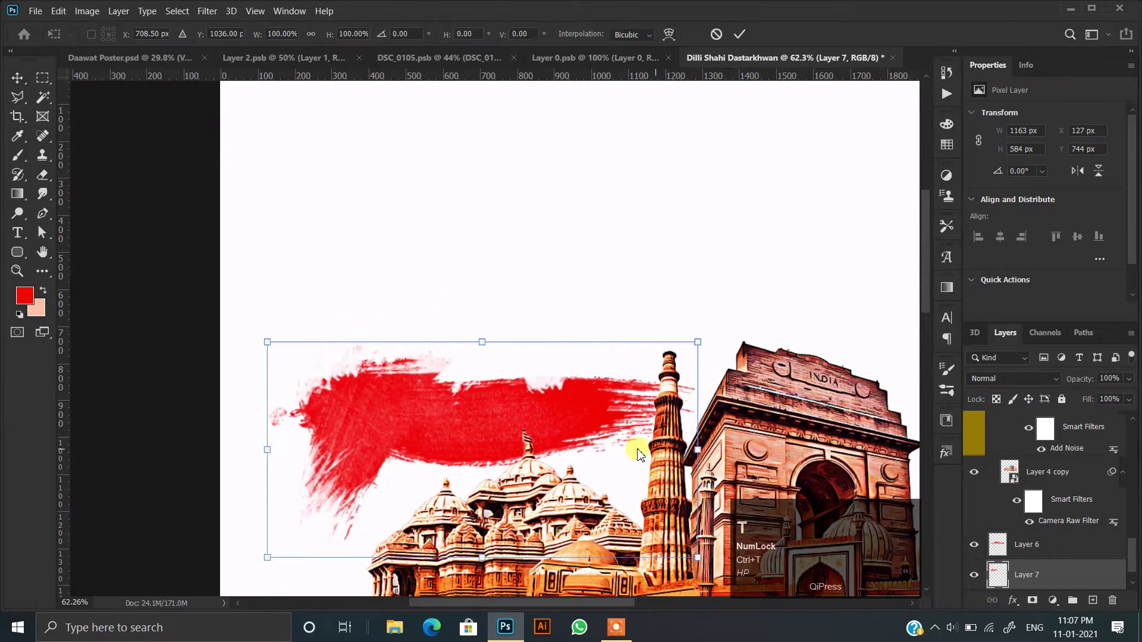
left_click_drag(485, 561, 491, 510)
left_click_drag(820, 466, 740, 393)
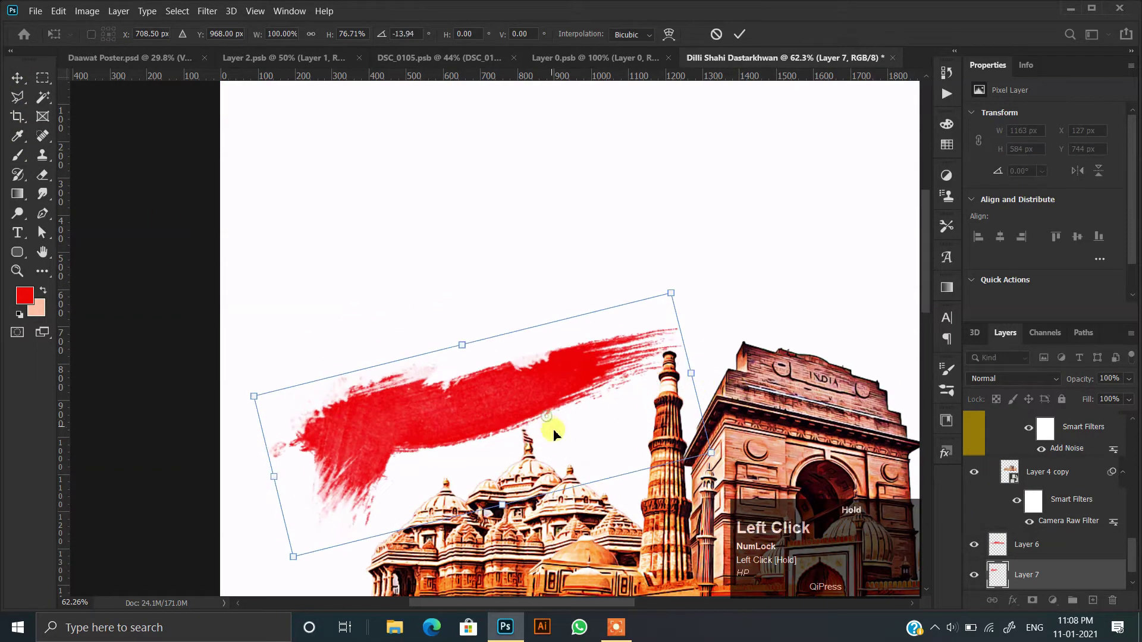
left_click_drag(553, 434, 560, 447)
left_click_drag(679, 306, 707, 408, "ctrl")
left_click_drag(709, 480, 712, 486)
left_click_drag(522, 433, 519, 439)
Step: Duplicate the red stroke up and to its left, and roughen the copy's edges with the 1100 px eraser
mouse_move(477, 393)
left_mouse_down("alt")
mouse_move(463, 354)
mouse_move(432, 370)
left_mouse_up("alt")
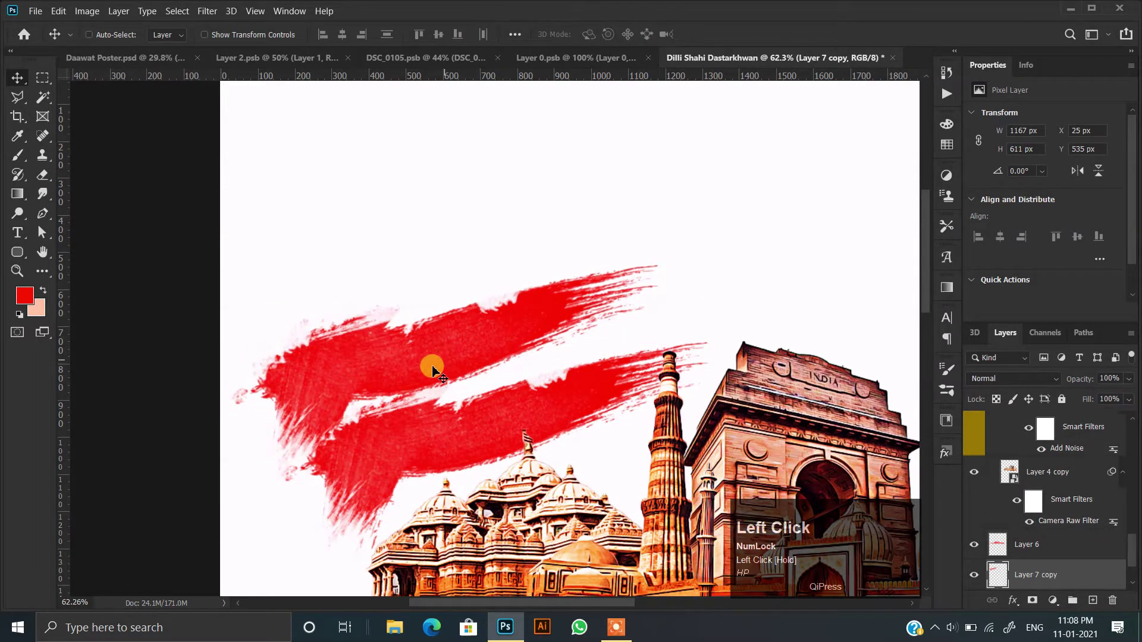
scroll(434, 370, "up", 1)
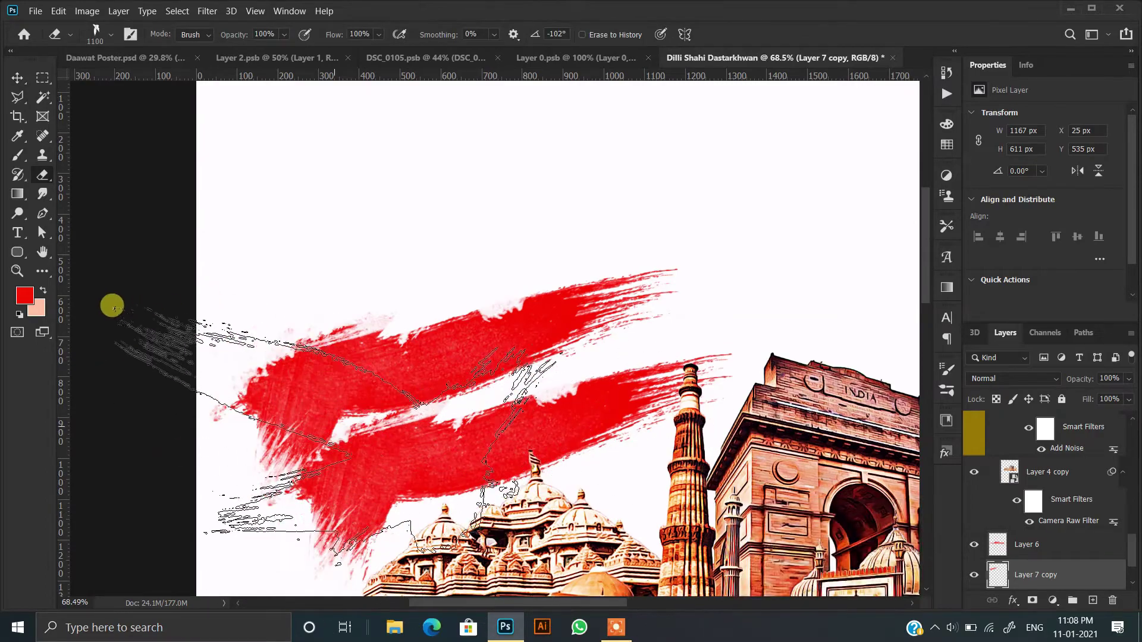
left_click(214, 475)
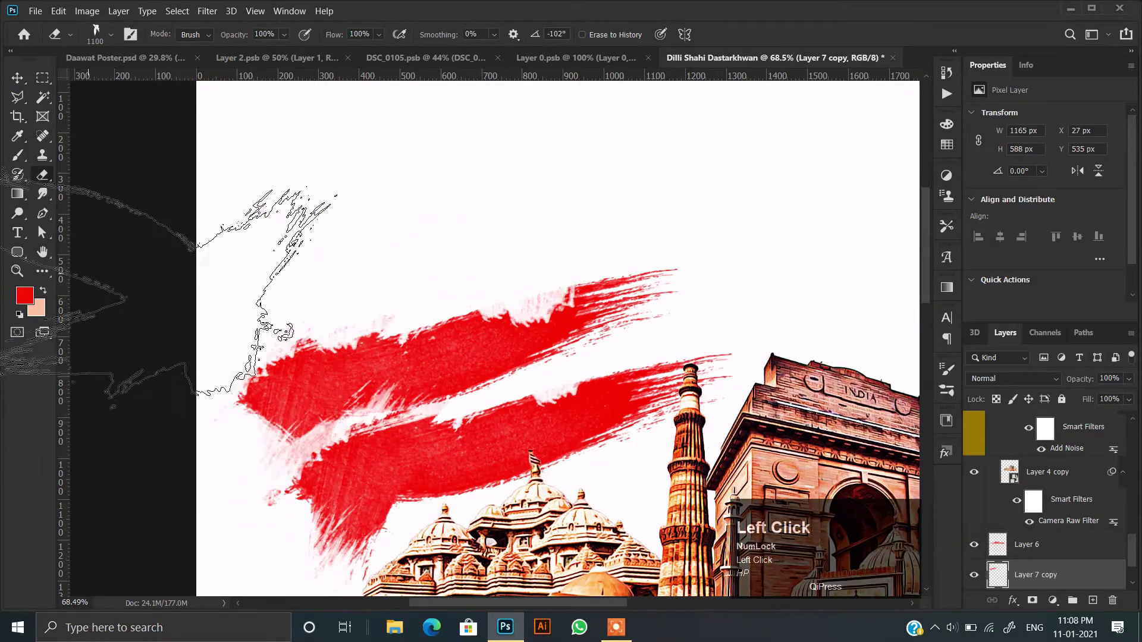
Step: Merge Layer 7 and Layer 7 copy, holding the two red strokes, into one layer
left_click(18, 82)
scroll(499, 349, "down", 3)
scroll(509, 432, "up", 2)
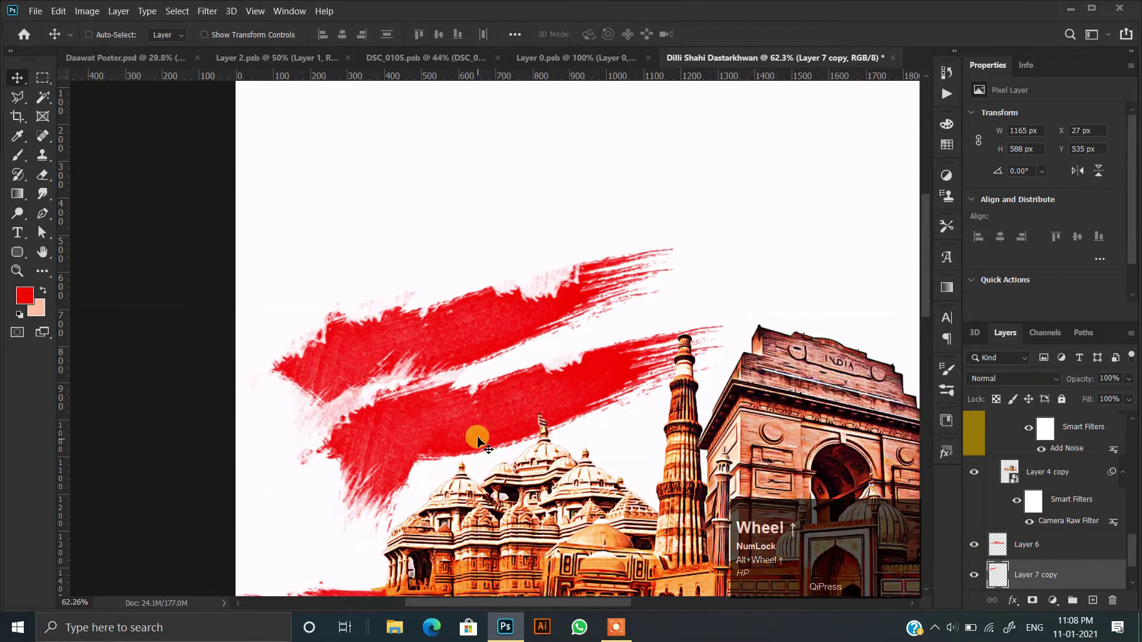
left_click_drag(478, 437, 455, 378)
left_click_drag(449, 276, 440, 302)
left_click(431, 290, "ctrl")
scroll(1035, 512, "down", 5)
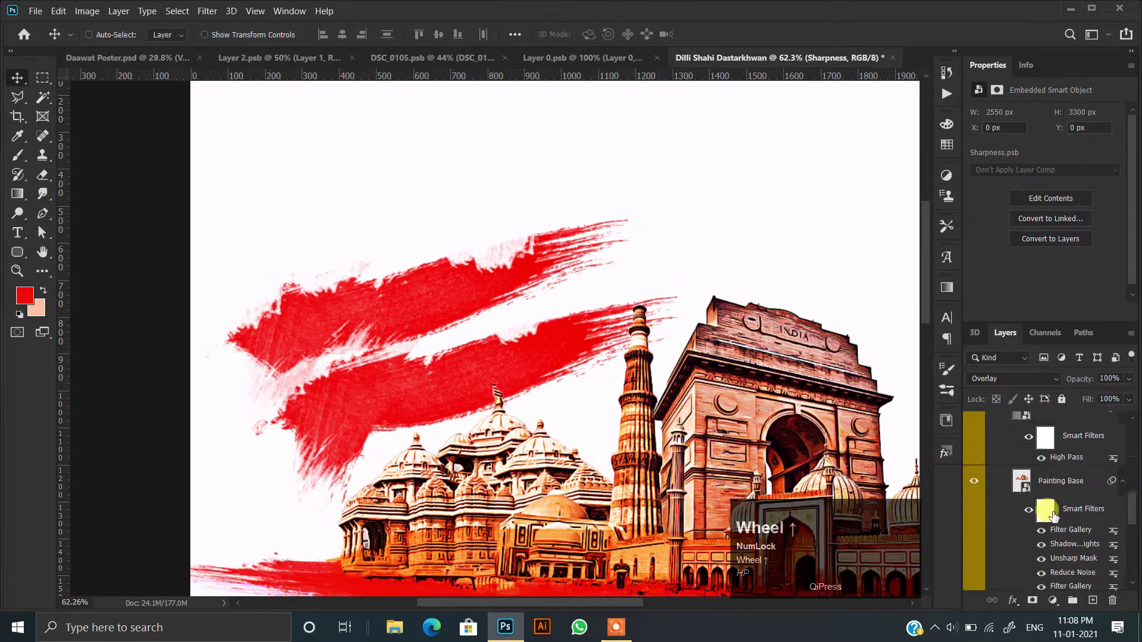
left_click(1035, 514)
key("ctrl+e")
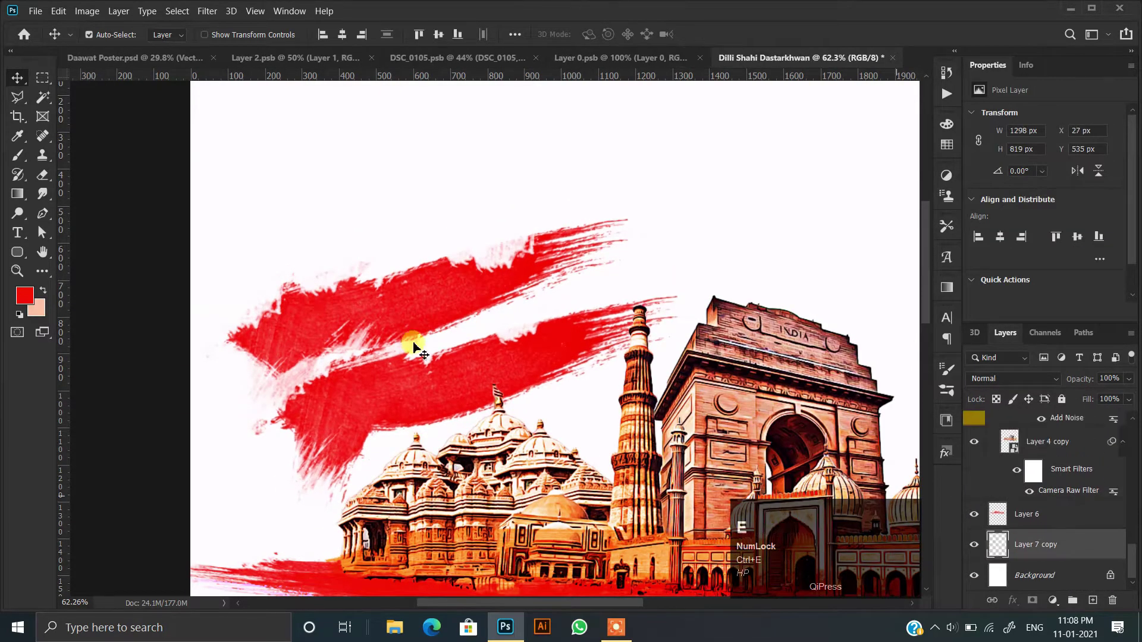
Step: Warp the merged red strokes into an upward arc above the temple
left_click_drag(361, 396, 543, 319)
right_click(544, 323)
left_click(582, 423)
left_click_drag(451, 390, 419, 396)
mouse_move(526, 316)
left_mouse_down()
mouse_move(516, 269)
mouse_move(489, 331)
mouse_move(370, 428)
mouse_move(489, 351)
mouse_move(416, 348)
mouse_move(390, 398)
left_mouse_up()
Step: Place the DSC_0105 sky photo and Layer 7 above the strokes and clip Layer 7 to Layer 7 copy
scroll(408, 360, "down", 2)
left_click(545, 56)
left_click(723, 58)
left_click(604, 244)
left_click_drag(583, 273, 292, 266)
scroll(1038, 544, "down", 3)
left_click(1047, 529, "alt")
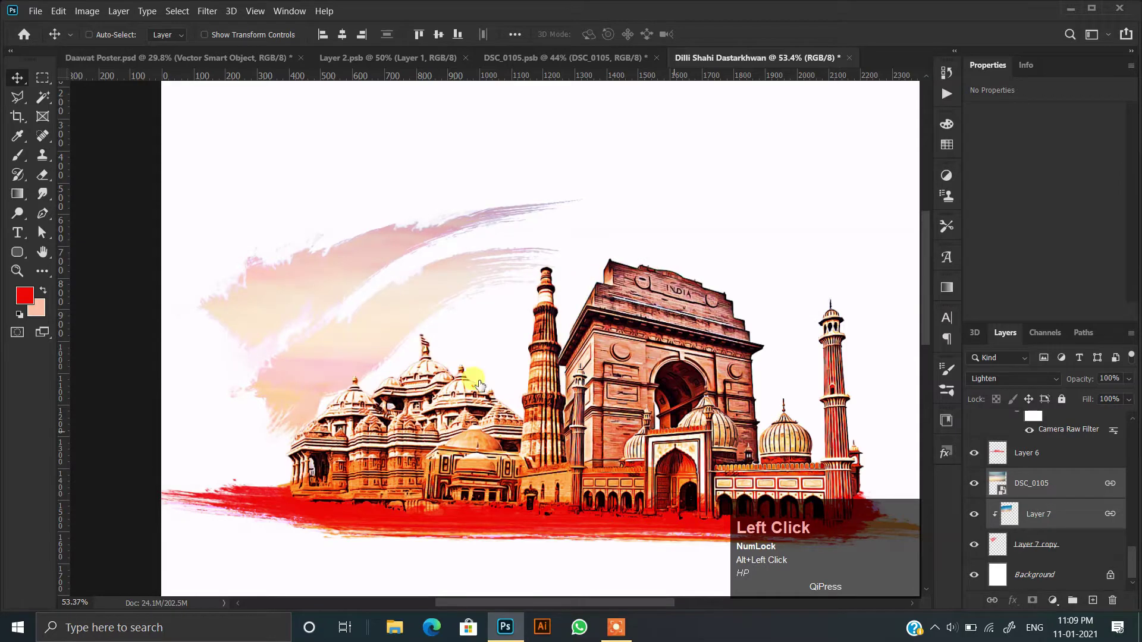
Step: Skew and resize Layer 7 to about 1504 by 1389 px over the strokes, and compare the result with it hidden
scroll(1050, 528, "up", 2)
left_click(999, 515)
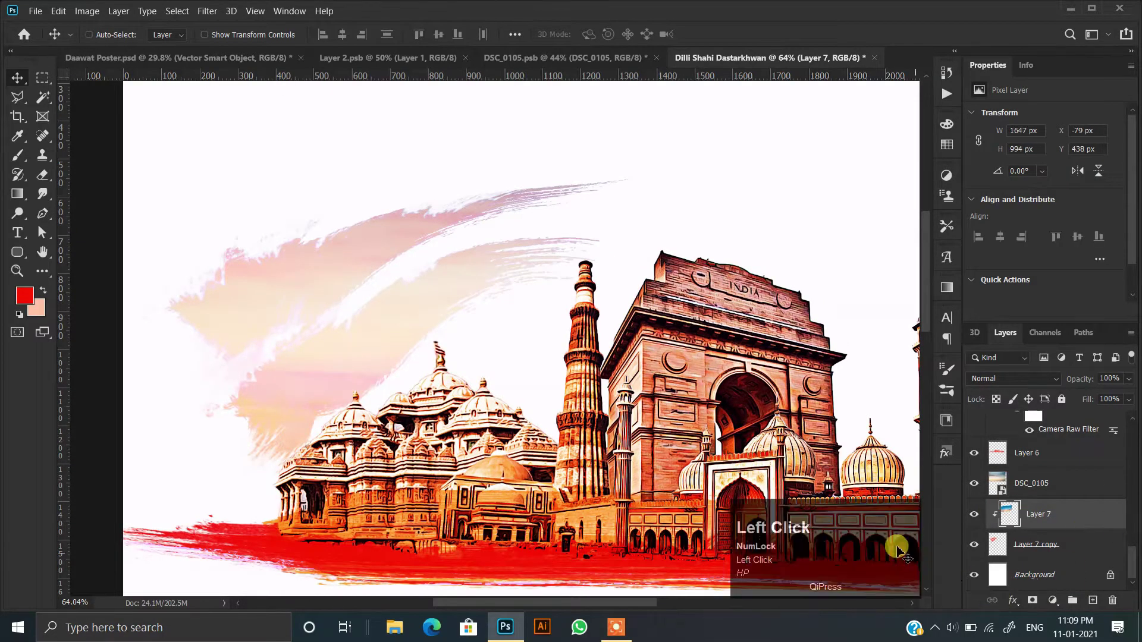
key("ctrl+t")
scroll(440, 355, "down", 2)
left_click_drag(440, 357, 409, 342)
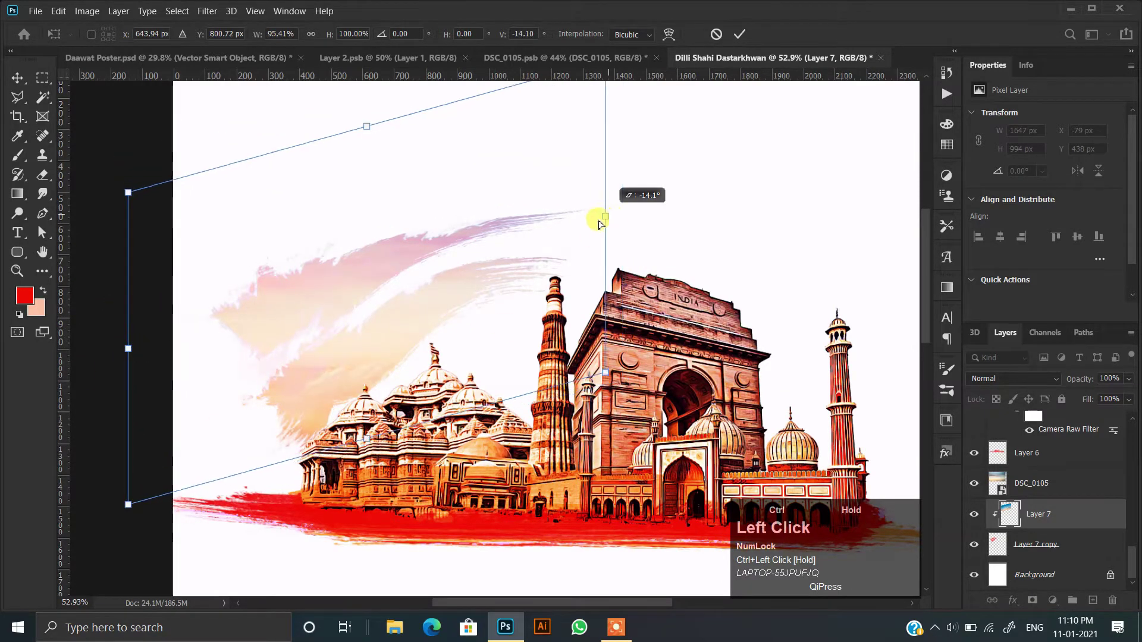
double_click(347, 345)
scroll(348, 343, "up", 3)
left_click(974, 514)
left_click(974, 515)
Step: Preview other blend modes on DSC_0105, keep Lighten, and clip the photo to the brush strokes
left_click(1034, 483)
left_click(1012, 379)
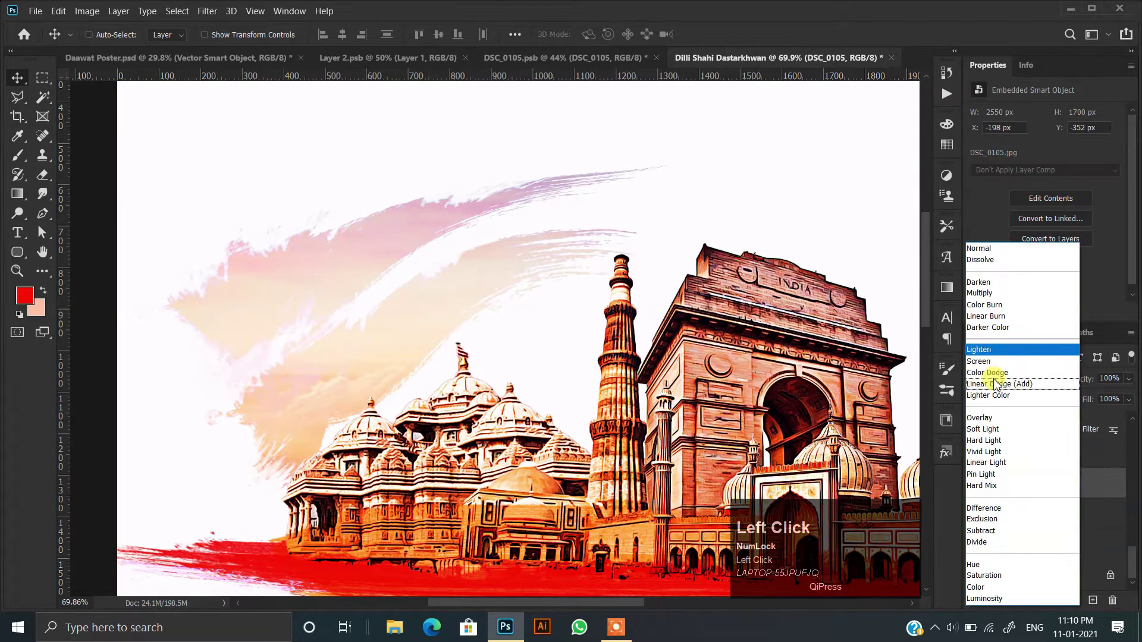
left_click(989, 351)
left_click(1000, 378)
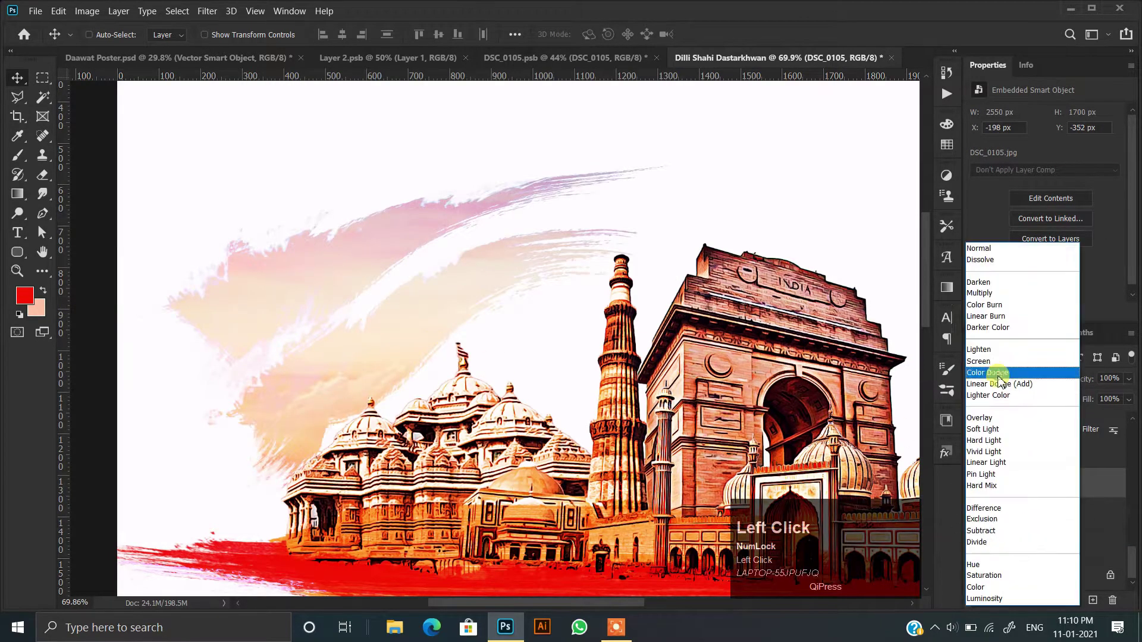
left_click(978, 361)
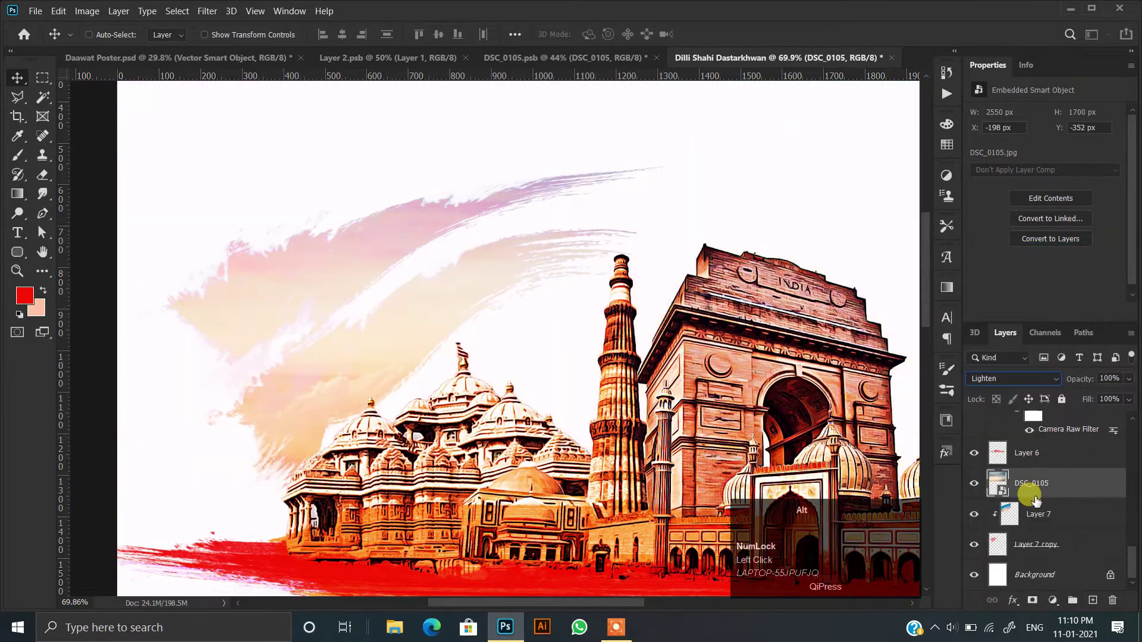
left_click(983, 381)
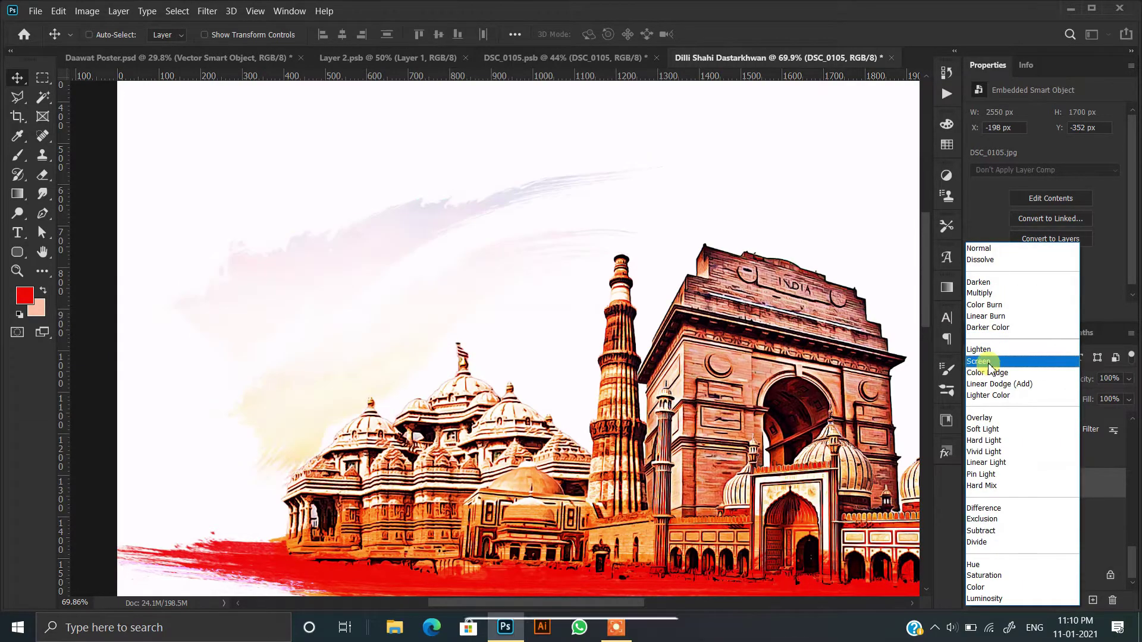
left_click(1096, 502)
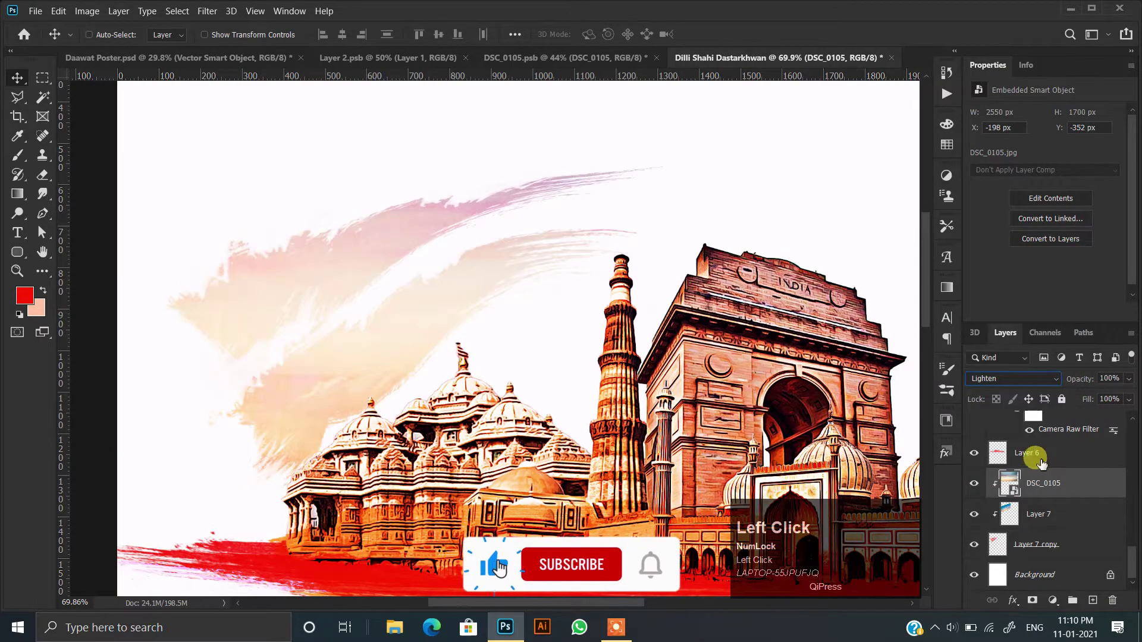
Step: Select the Layer 7 copy layer that holds the brush strokes
scroll(498, 412, "down", 1)
scroll(497, 413, "down", 1)
key("space")
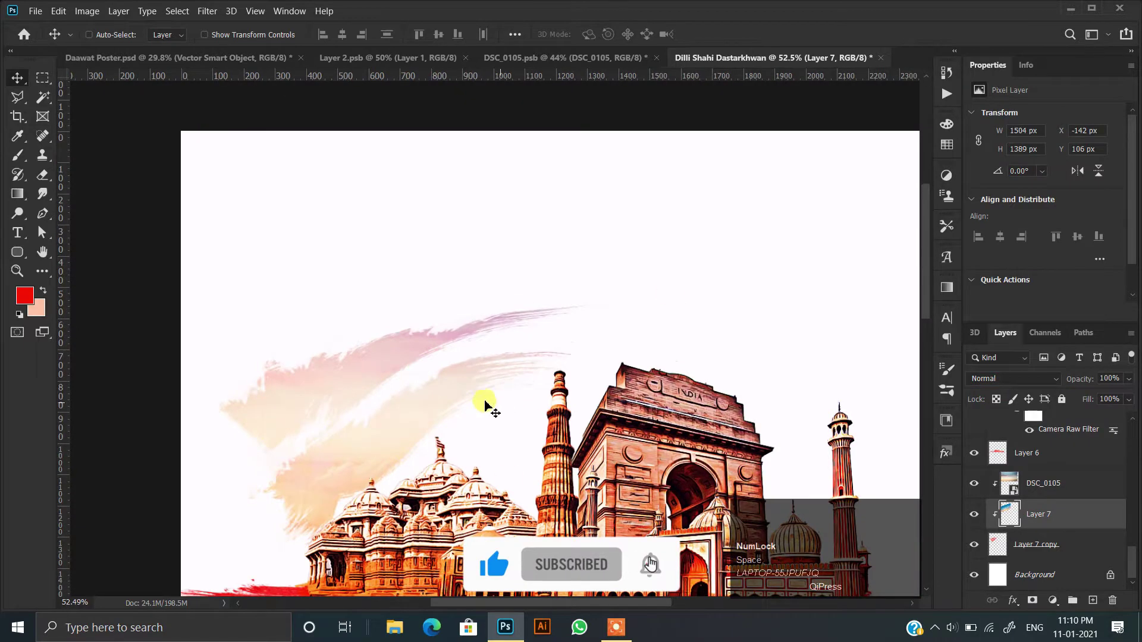
left_click(1025, 541)
Step: Try stamping a rotated stroke brush at the left end of Layer 7 copy's strokes, and undo it
left_click(19, 156)
right_click(270, 295)
left_click_drag(304, 317, 294, 327)
left_click(221, 337)
left_click(132, 452)
key("ctrl+z")
Step: Rotate the 1100 px stroke eraser to 122° and trim the left end of the sky-filled strokes, undoing unwanted erasures
left_click(43, 175)
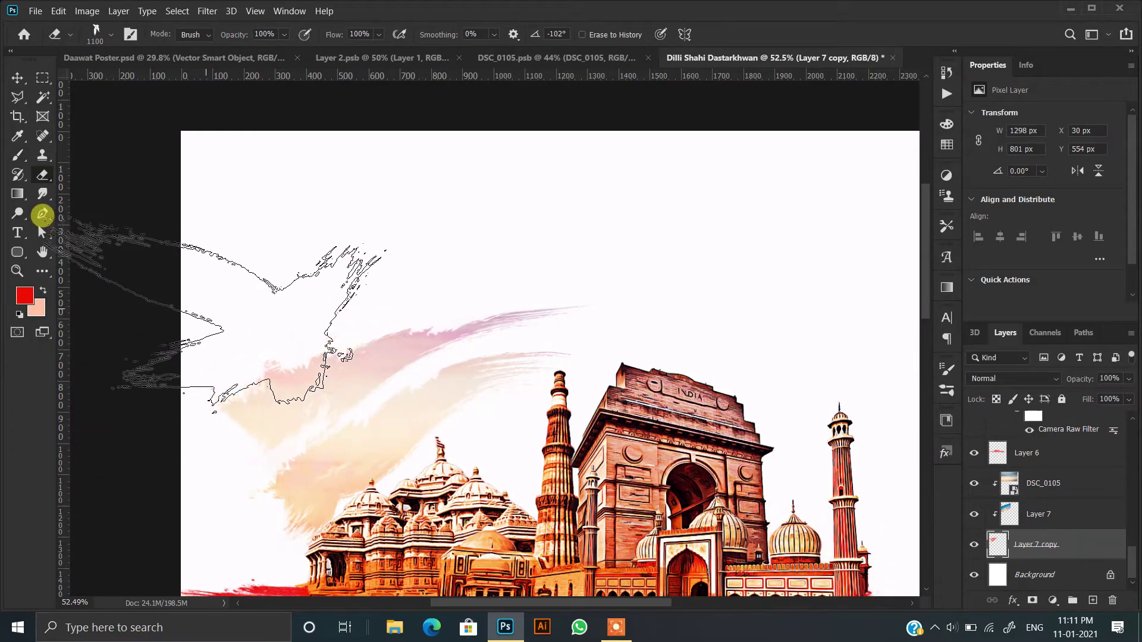
right_click(300, 328)
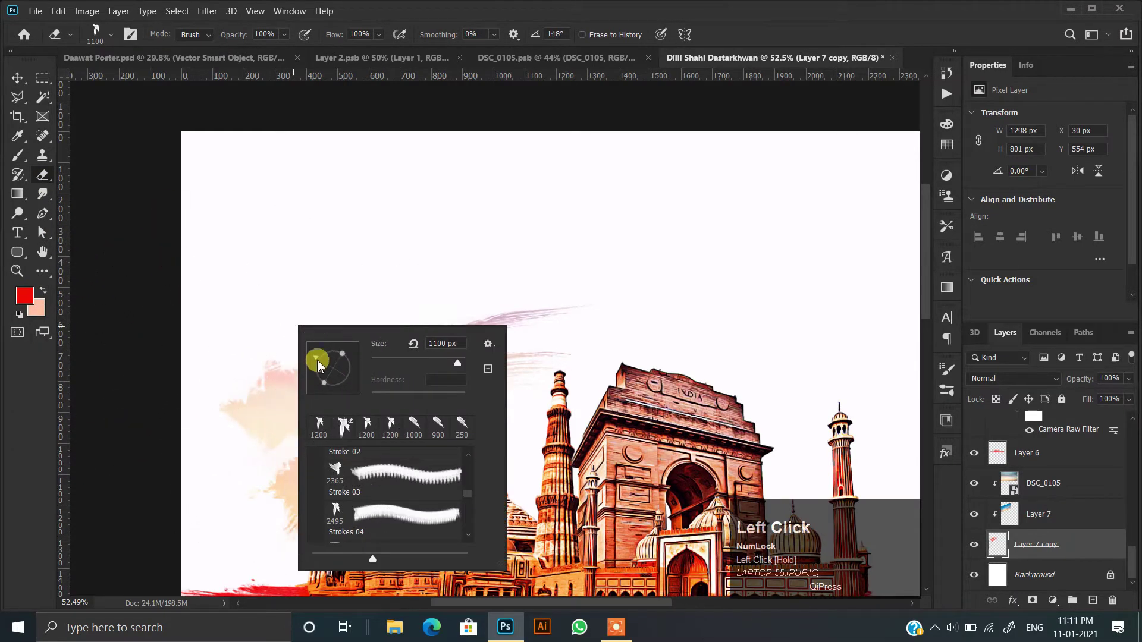
left_click(12, 294)
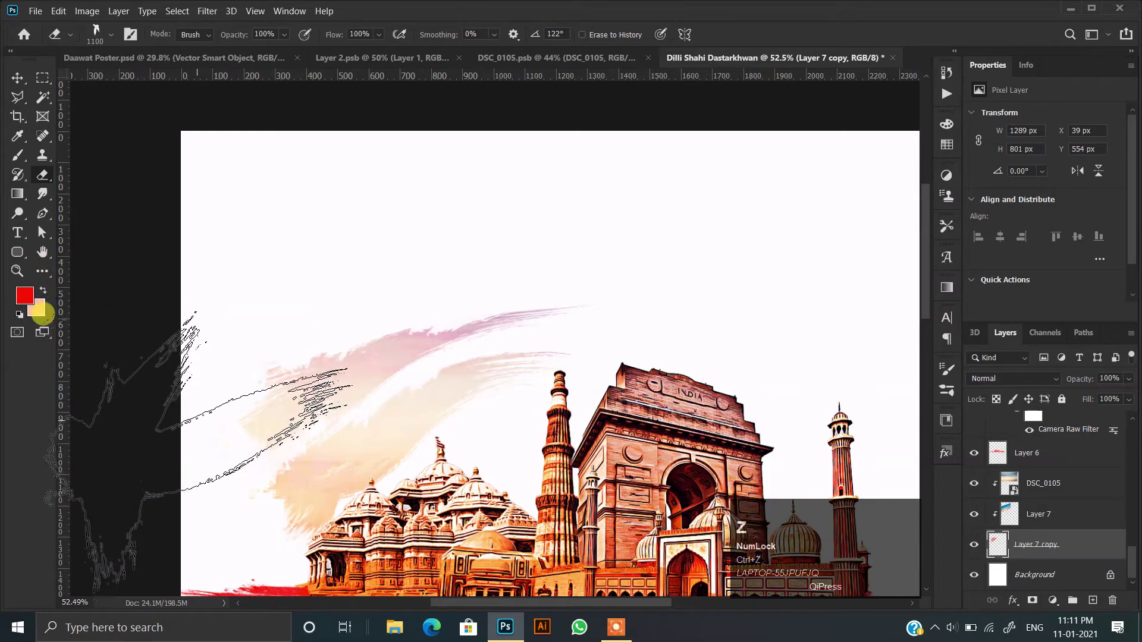
key("space")
left_click_drag(333, 363, 360, 252)
key("ctrl+z")
left_click(257, 329)
key("ctrl+z")
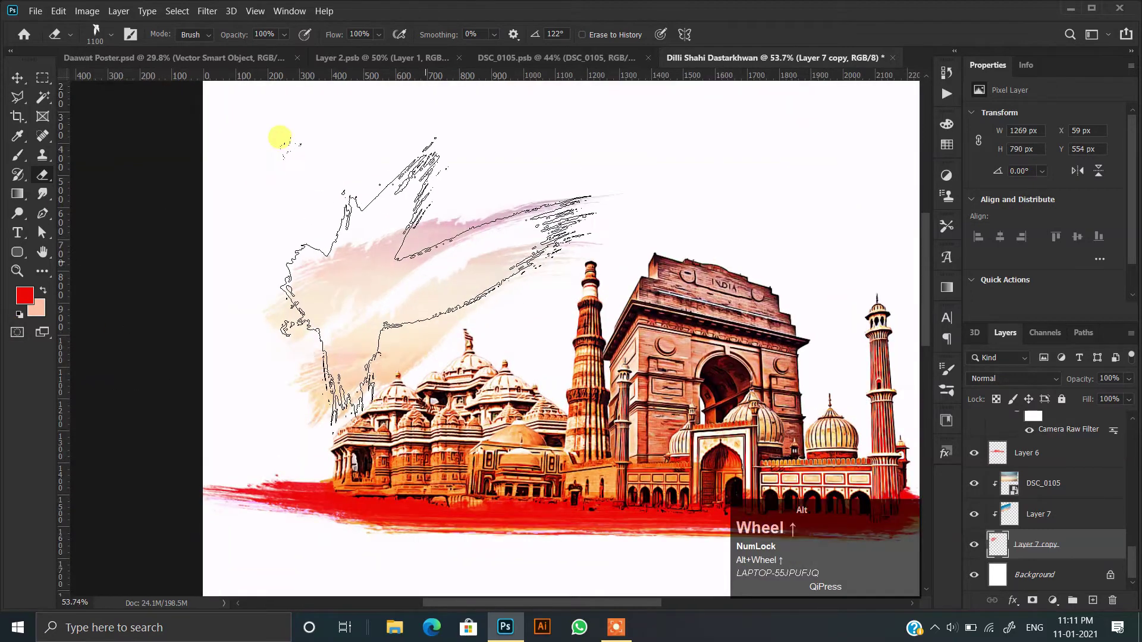
Step: Switch the eraser to the 1000 px stroke brush, reduce it to 400 px at 75°, and try an erasure between the strokes
scroll(281, 140, "down", 1)
right_click(398, 225)
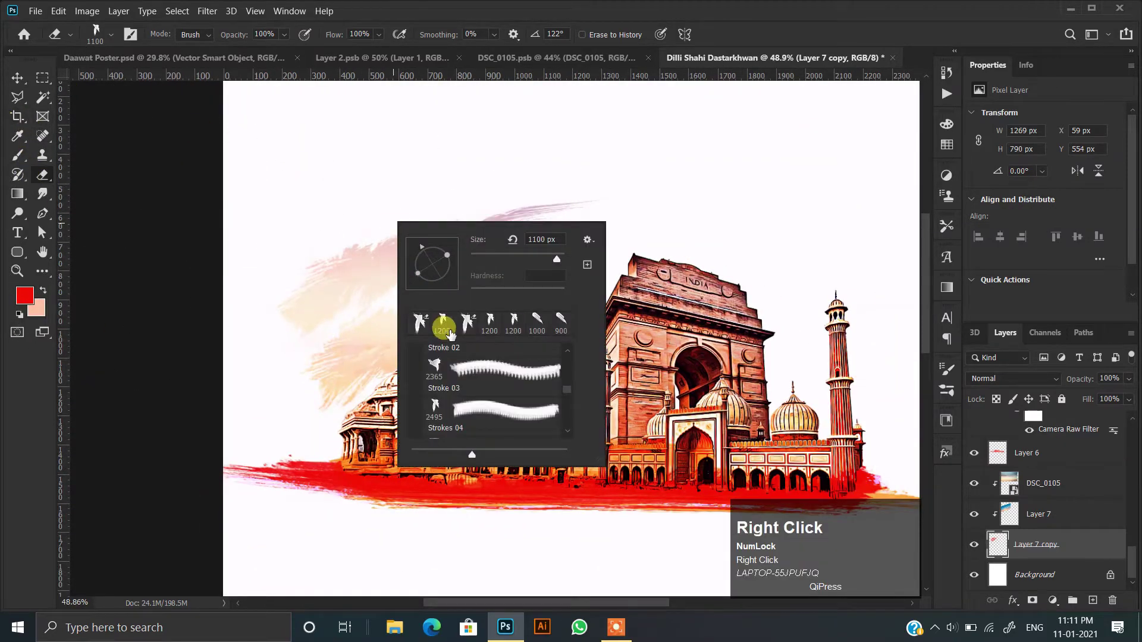
left_click(534, 326)
scroll(201, 163, "up", 2)
key("bracketleft")
key("bracketleft")
key("bracketleft")
key("bracketleft")
key("bracketleft")
key("bracketleft")
right_click(498, 353)
left_click(322, 262)
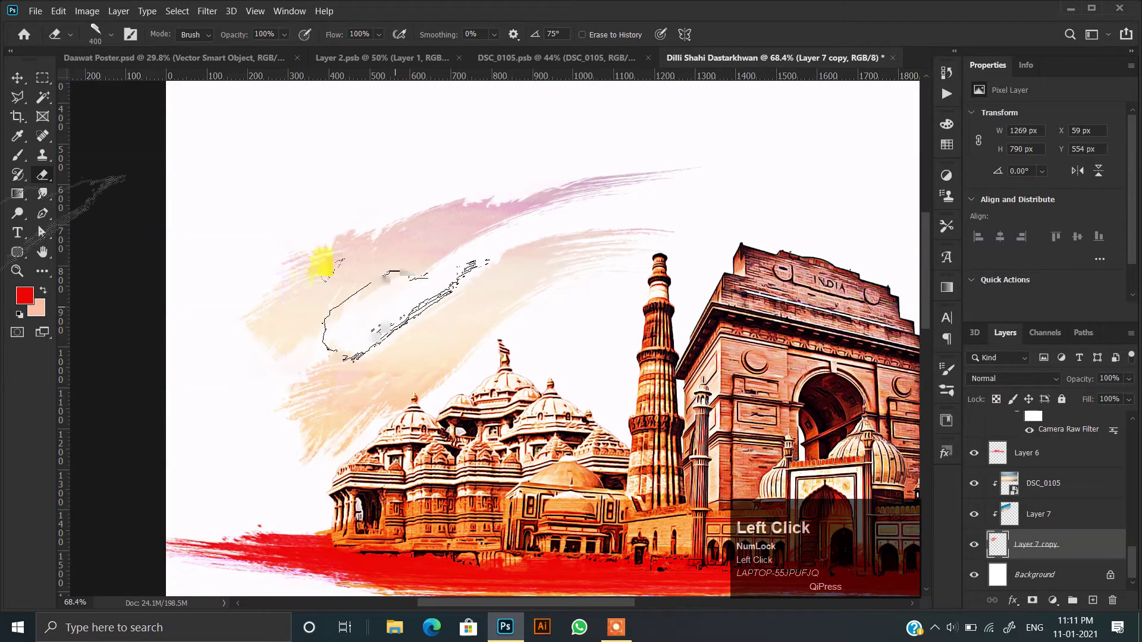
key("ctrl+z")
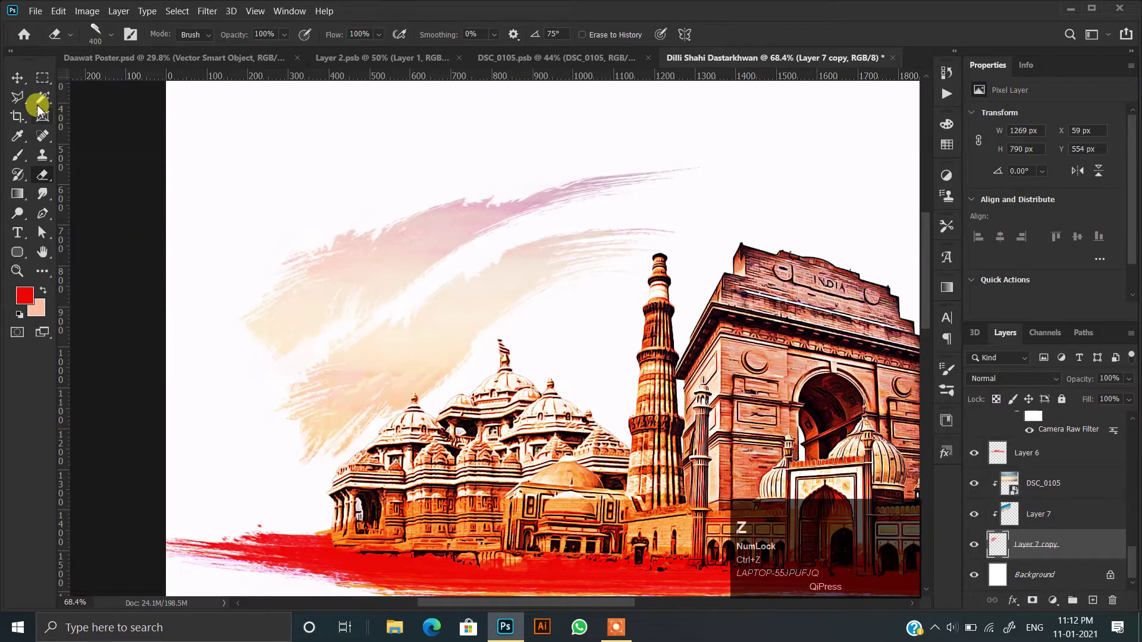
Step: Try moving the stroke layer down and to the right, and undo the move
key("v")
scroll(378, 242, "down", 2)
mouse_move(377, 242)
left_mouse_down()
mouse_move(415, 298)
mouse_move(453, 320)
left_mouse_up()
key("ctrl+z")
Step: Stretch and reposition the stroke layer together with its two clipped layers behind the monuments
left_click(1050, 495, "shift")
key("ctrl+t")
scroll(635, 269, "down", 4)
left_click_drag(825, 220, 822, 251)
left_click_drag(553, 285, 570, 285)
left_click_drag(833, 275, 913, 278)
left_click_drag(551, 308, 544, 289)
left_click_drag(906, 333, 898, 351)
left_click_drag(458, 319, 490, 303)
left_click_drag(471, 263, 519, 351)
left_click(1063, 544)
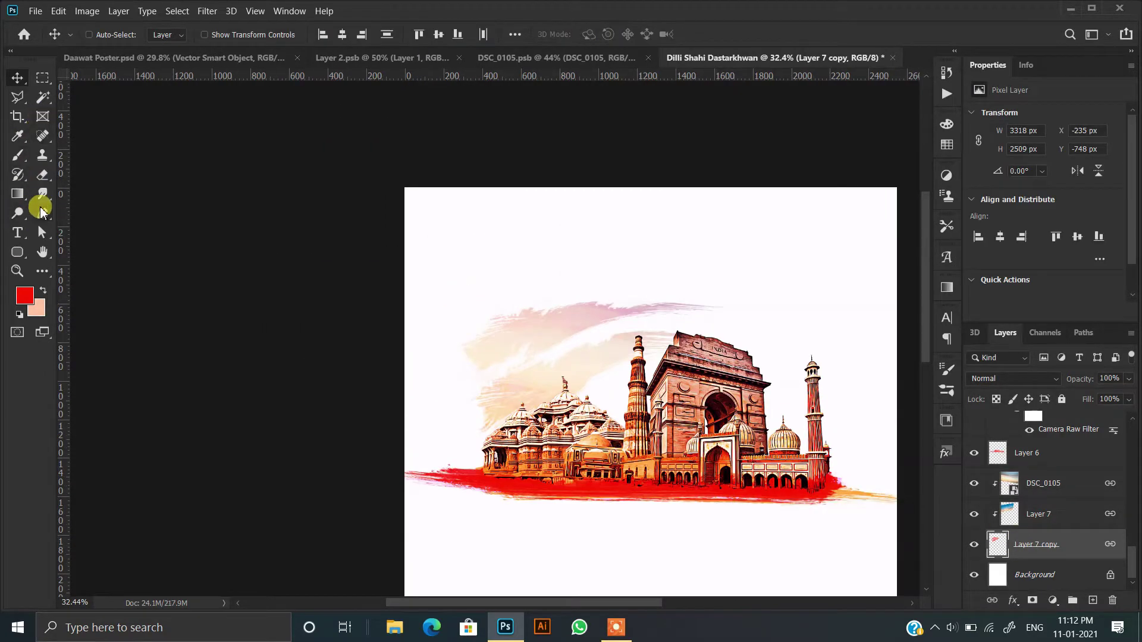
left_click(42, 174)
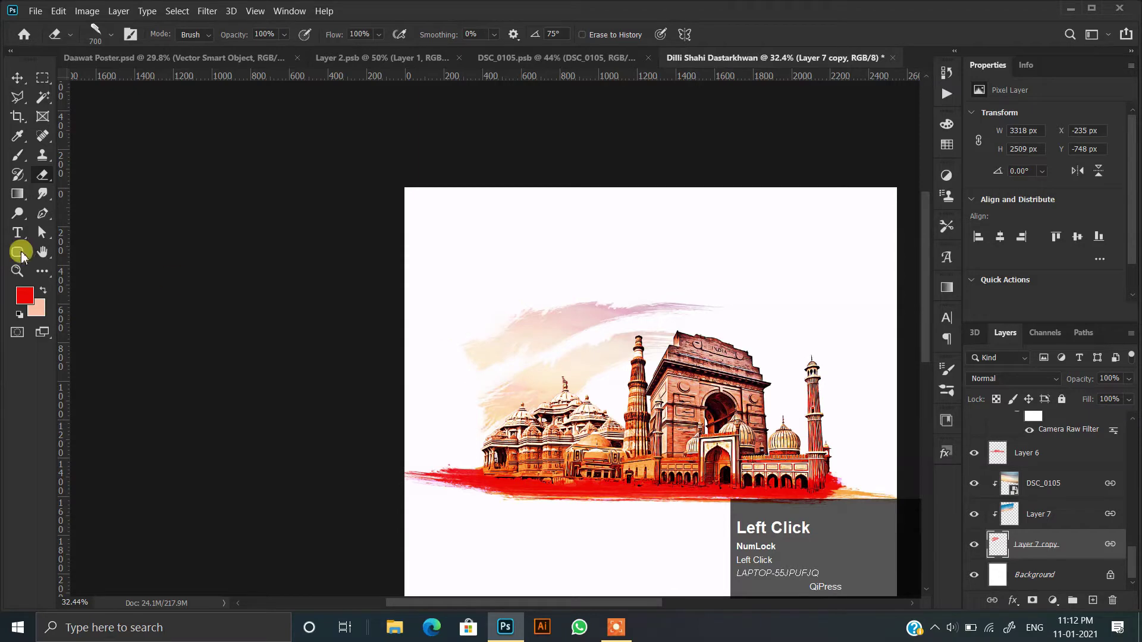
left_click(14, 272)
left_click(15, 79)
scroll(543, 355, "up", 3)
left_click_drag(543, 355, 408, 293)
scroll(408, 293, "down", 4)
left_click_drag(439, 381, 434, 324)
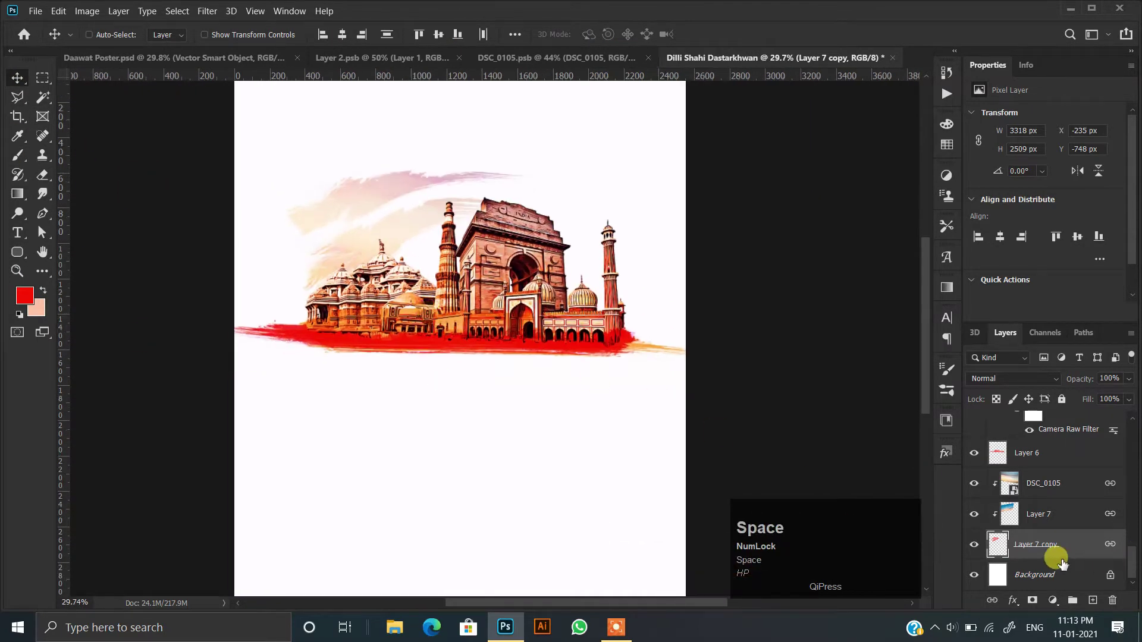
left_click(1041, 463)
scroll(1039, 464, "up", 12)
left_click(1004, 461)
scroll(1004, 460, "up", 2)
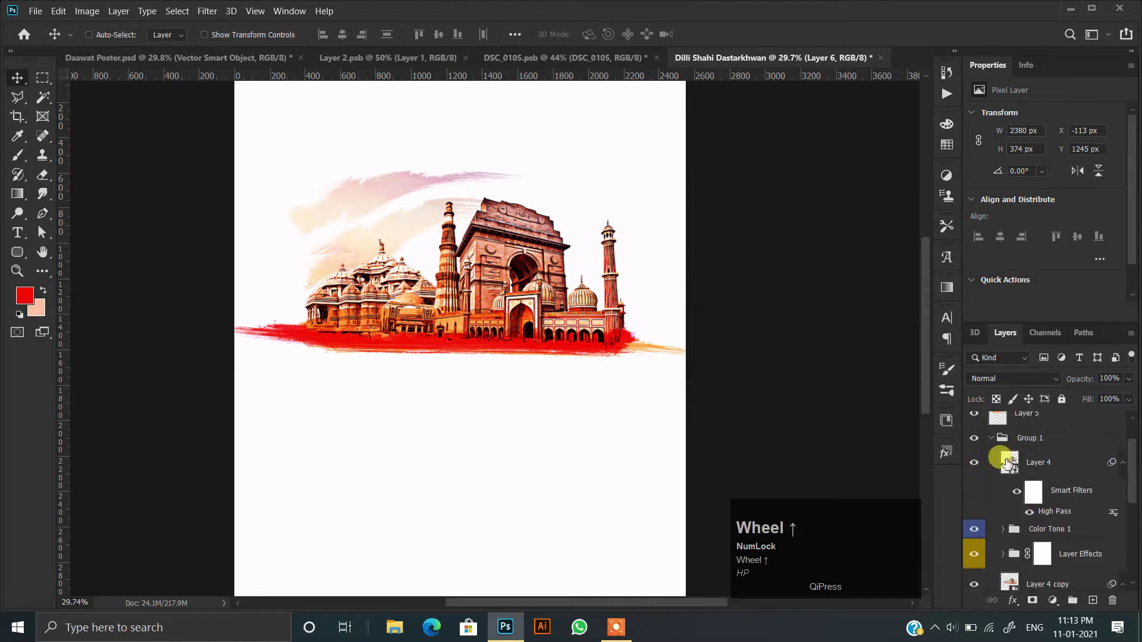
scroll(1008, 463, "up", 2)
left_click(1027, 429)
scroll(1019, 453, "down", 5)
key("ctrl+t")
scroll(462, 321, "up", 2)
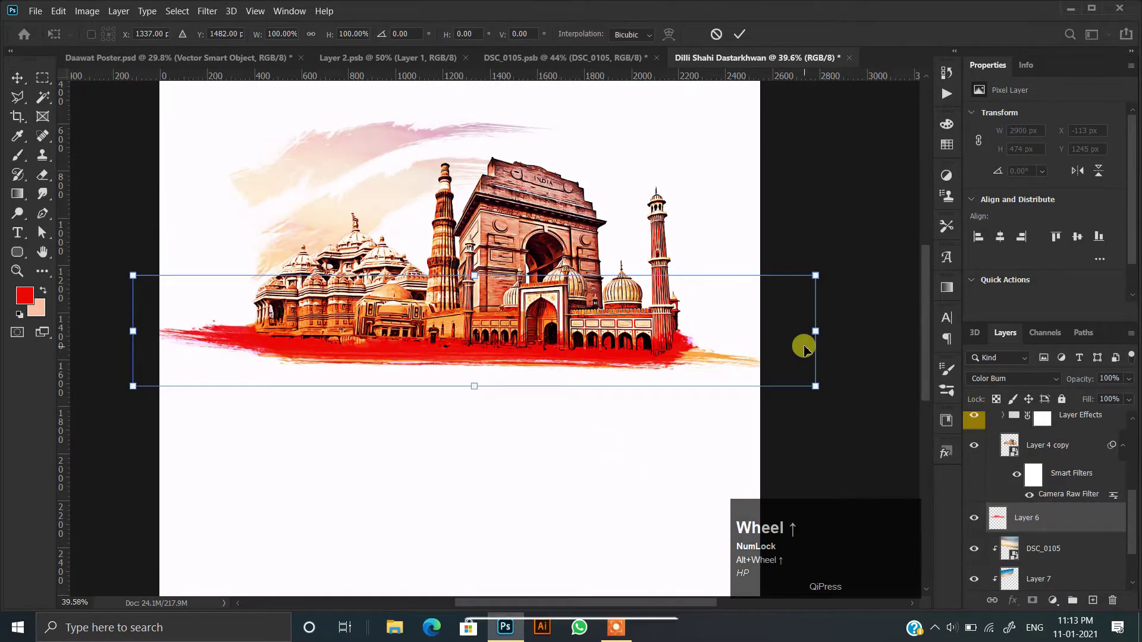
Step: Fade the left end of the red base stroke on Layer 6 with the 700 px stroke eraser at 75°
left_click(987, 479)
scroll(168, 336, "up", 4)
left_click_drag(242, 309, 255, 362)
key("e")
left_click_drag(89, 333, 115, 484)
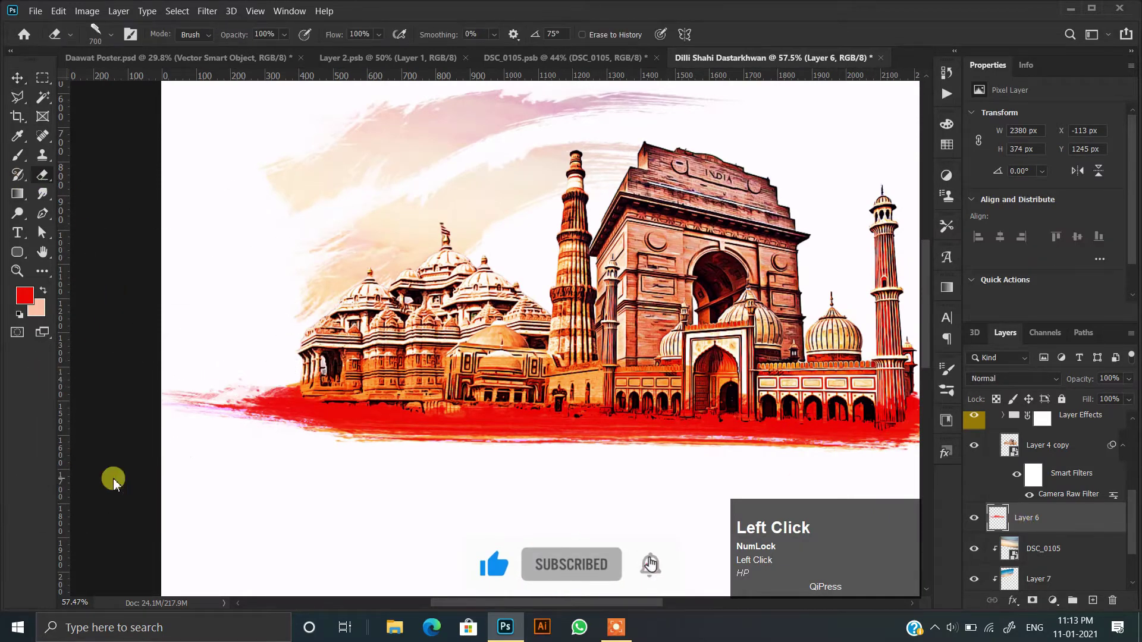
left_click_drag(83, 390, 15, 401)
scroll(987, 428, "up", 3)
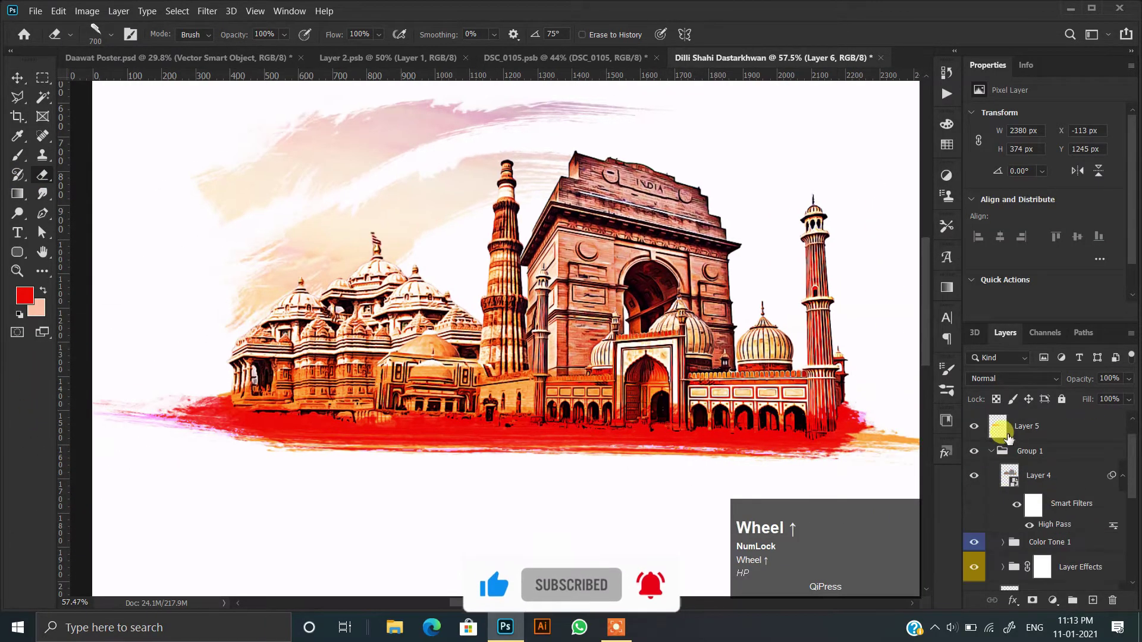
Step: Fade the left ends of the red Layer 6 copy and Layer 6 strokes with the 700 px stroke eraser at 75°
left_click(981, 428)
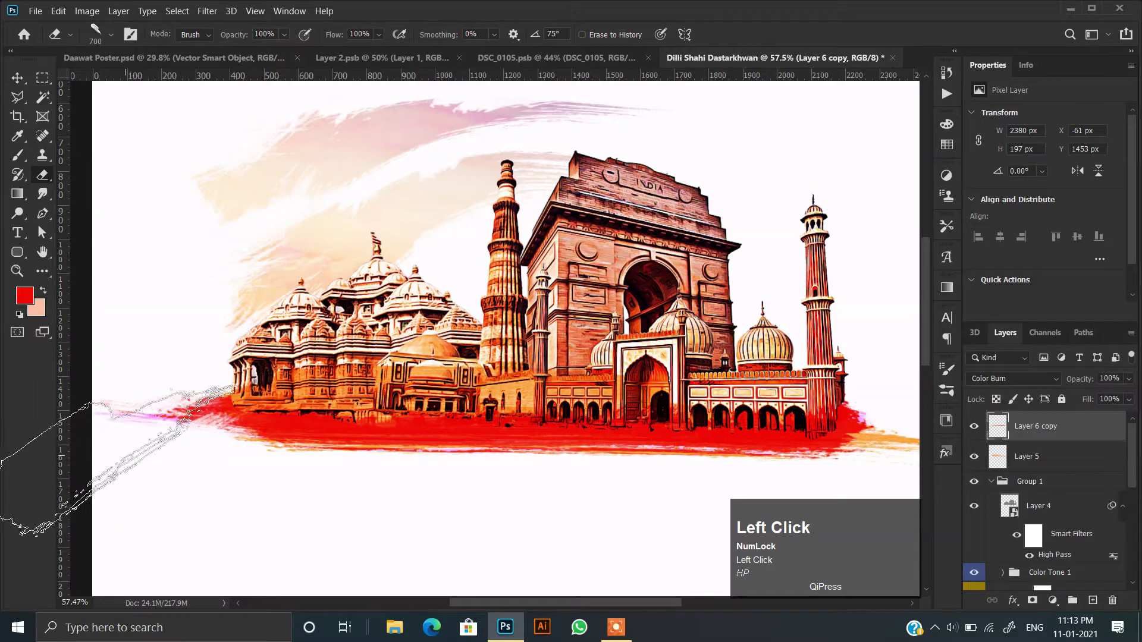
left_click_drag(33, 445, 74, 415)
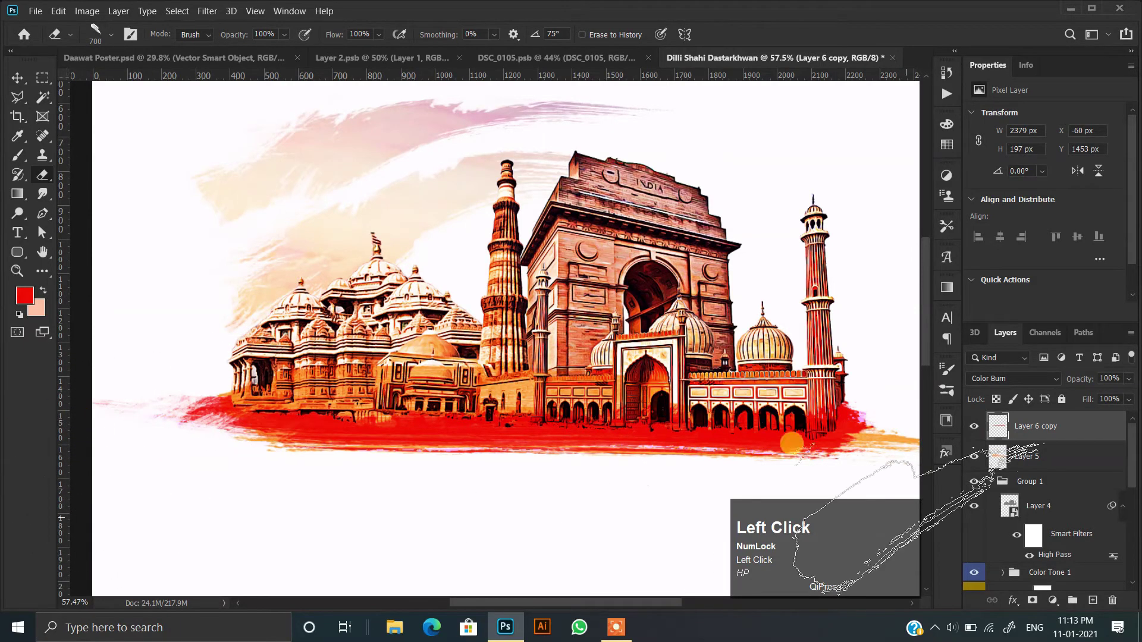
scroll(1010, 523, "down", 5)
left_click(1027, 453)
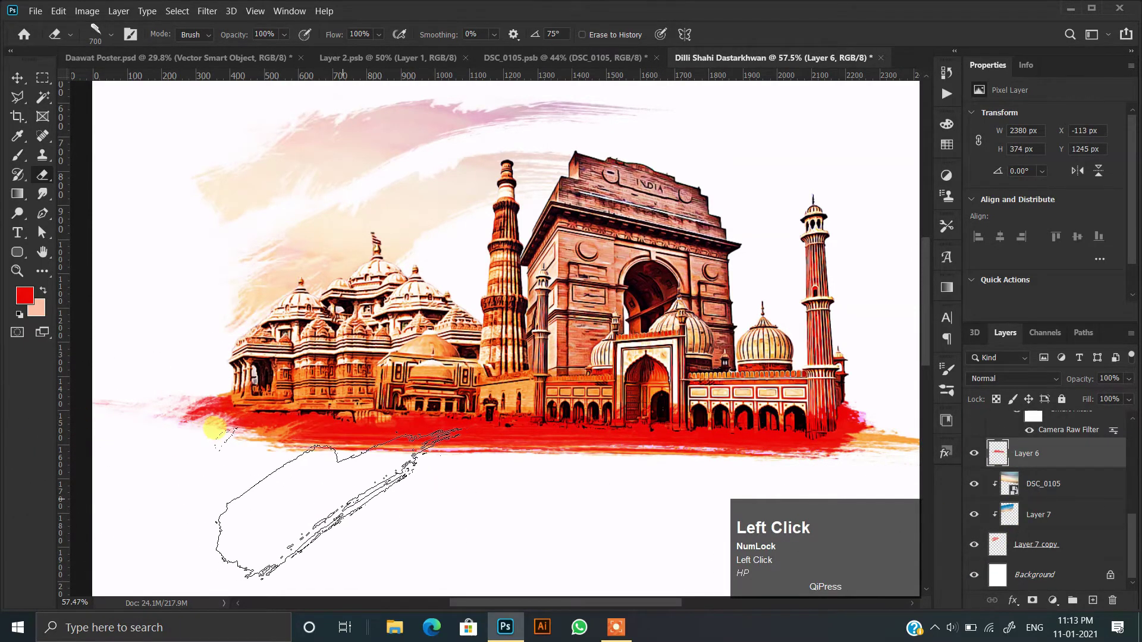
scroll(1047, 500, "up", 3)
left_click(1036, 426)
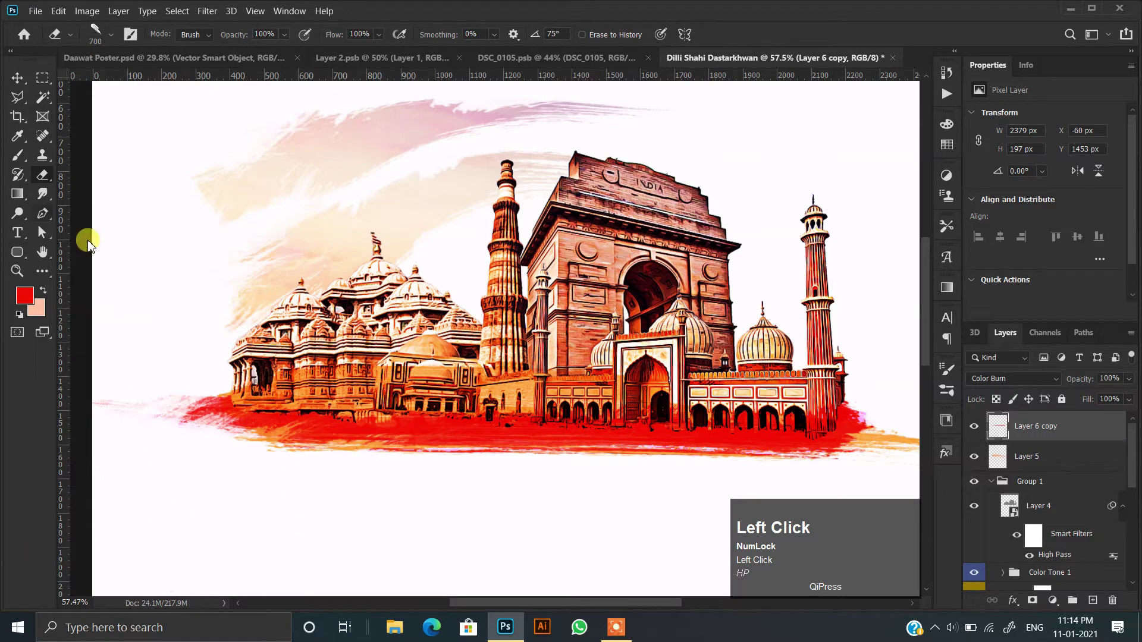
Step: Touch up the orange Layer 5 stroke beneath the mosque with the 700 px stroke eraser
left_click(16, 78)
scroll(660, 421, "down", 1)
left_click_drag(661, 422, 491, 418)
left_click(491, 419, "ctrl")
left_click(1029, 463)
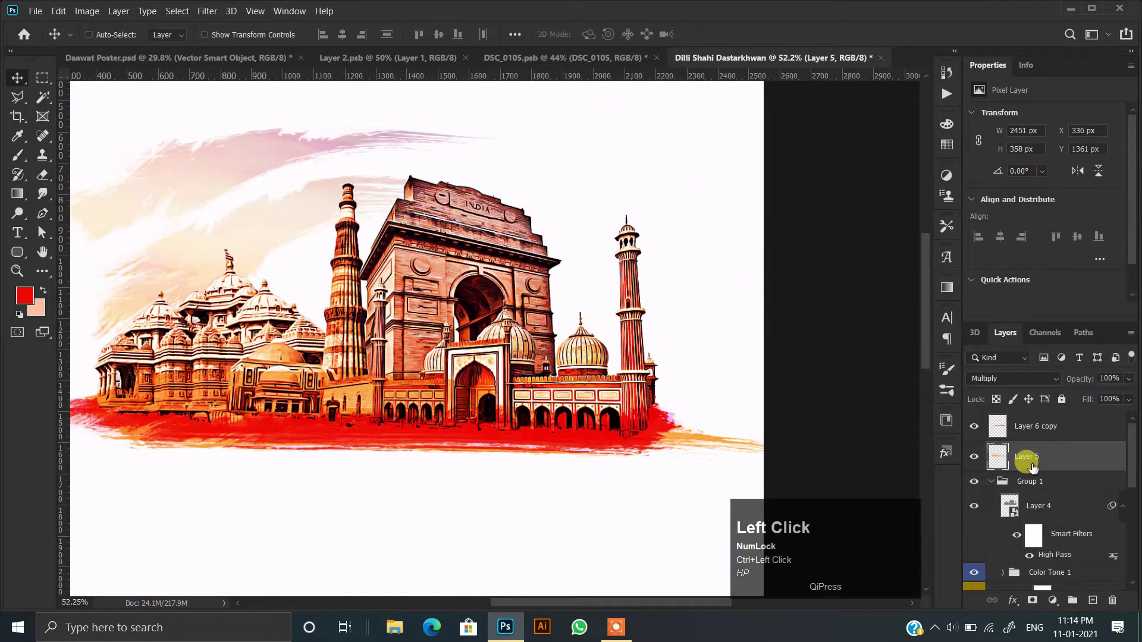
key("e")
left_click(487, 435)
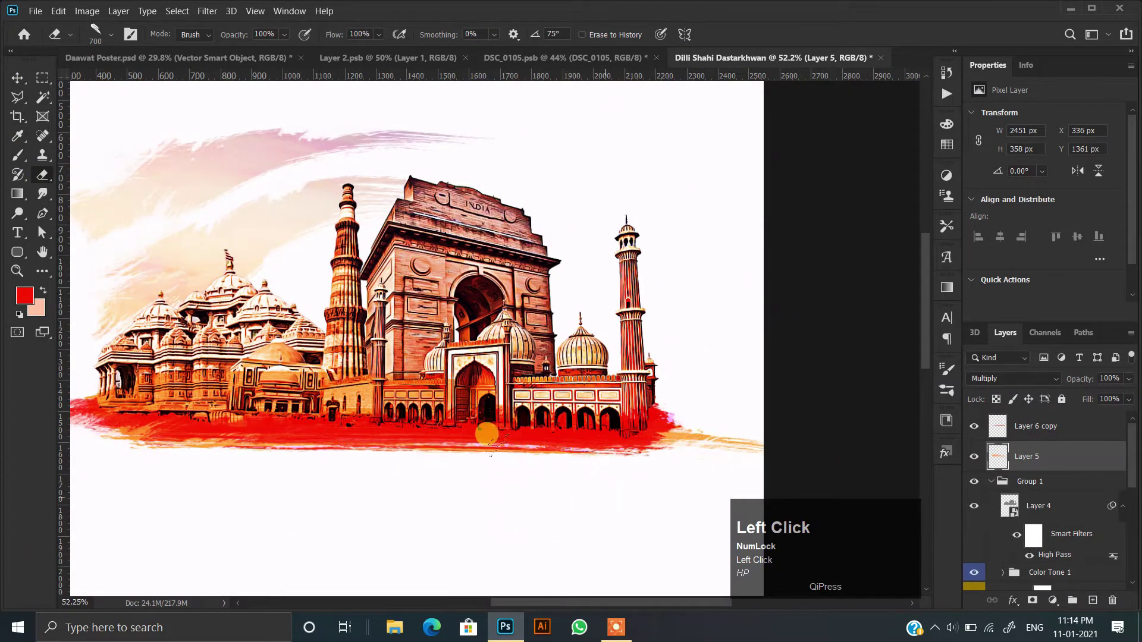
Step: Examine the whole poster page to judge the monument collage's size and placement
left_click(23, 81)
scroll(487, 425, "down", 1)
scroll(492, 403, "up", 2)
scroll(479, 366, "down", 2)
scroll(476, 366, "down", 5)
scroll(499, 341, "up", 1)
scroll(497, 372, "down", 1)
scroll(498, 373, "up", 1)
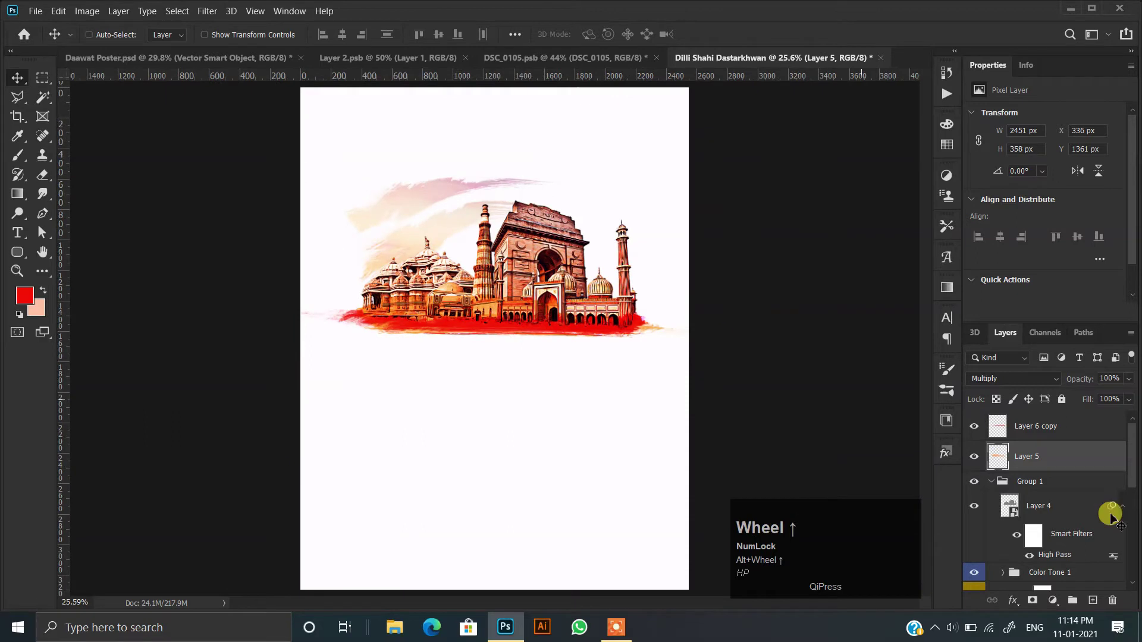
Step: Group all the artwork layers above the Background and name the group Monument
scroll(1059, 506, "down", 5)
left_click(1035, 542)
scroll(1035, 505, "up", 5)
left_click(1021, 435, "shift")
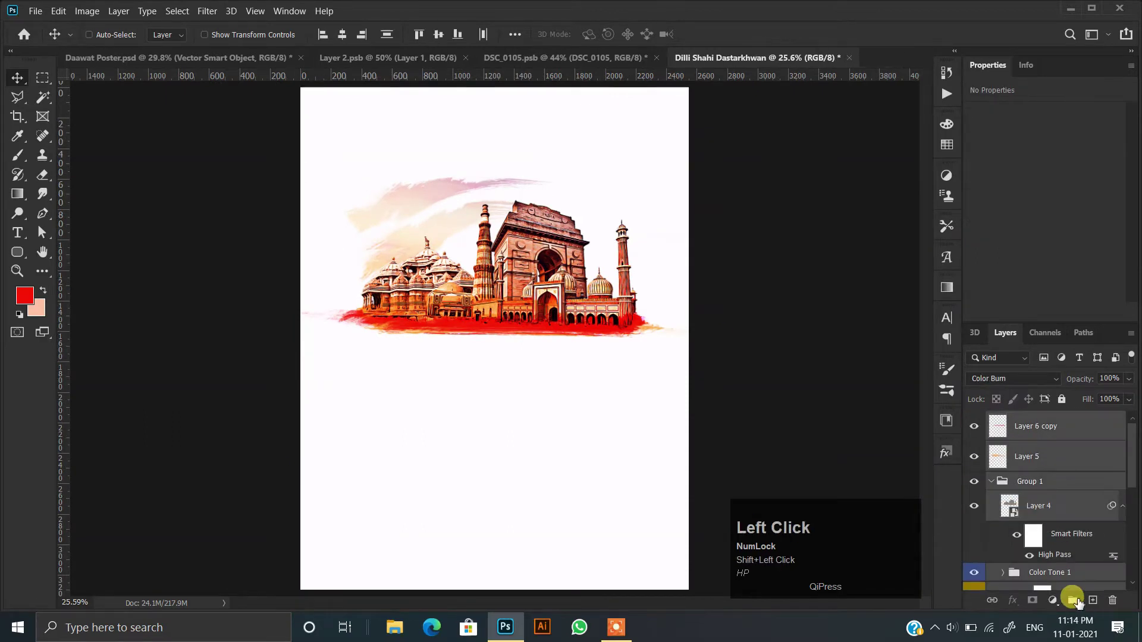
left_click(1073, 600)
scroll(784, 446, "down", 1)
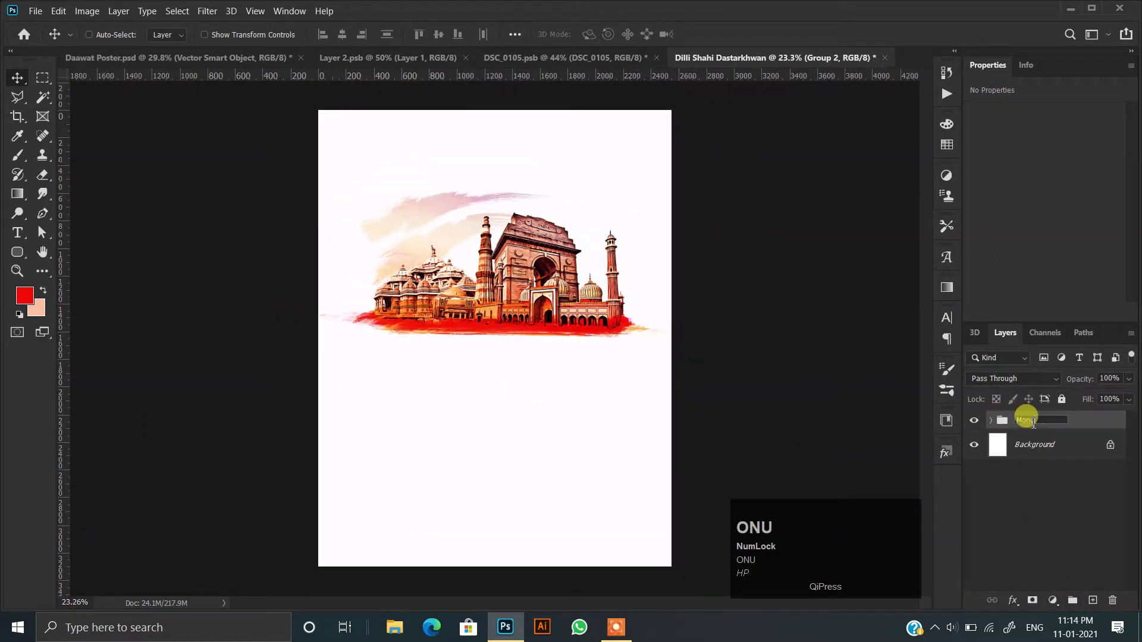
key("Return")
scroll(528, 384, "down", 1)
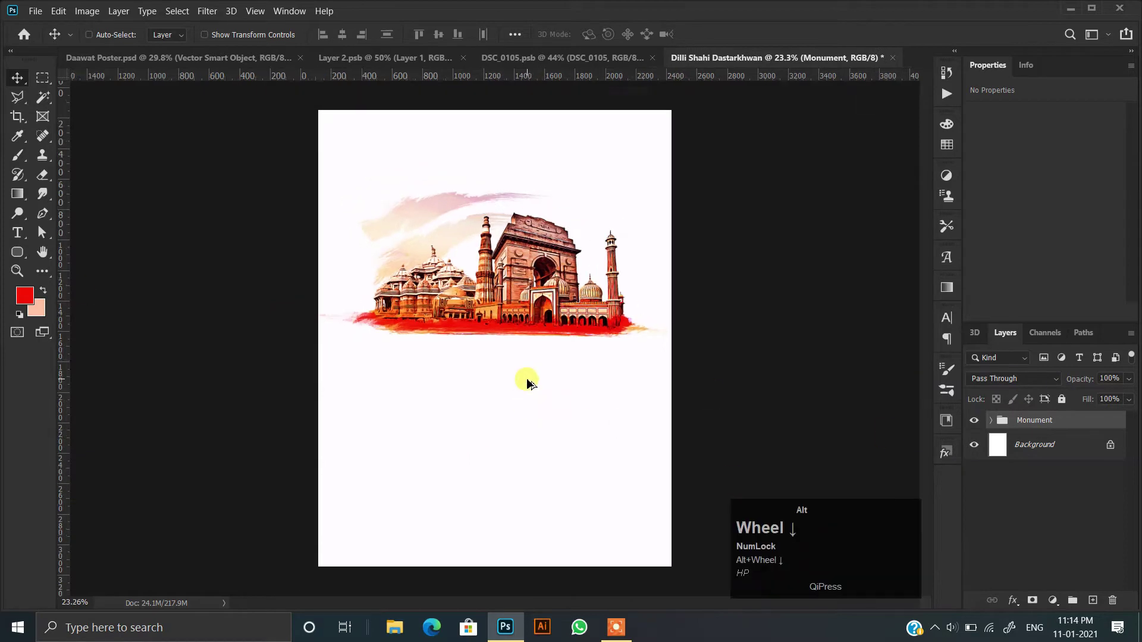
Step: Move the Monument group about 43 px left and about 111 px up, and expand it to show its layers
left_click_drag(506, 298, 488, 283)
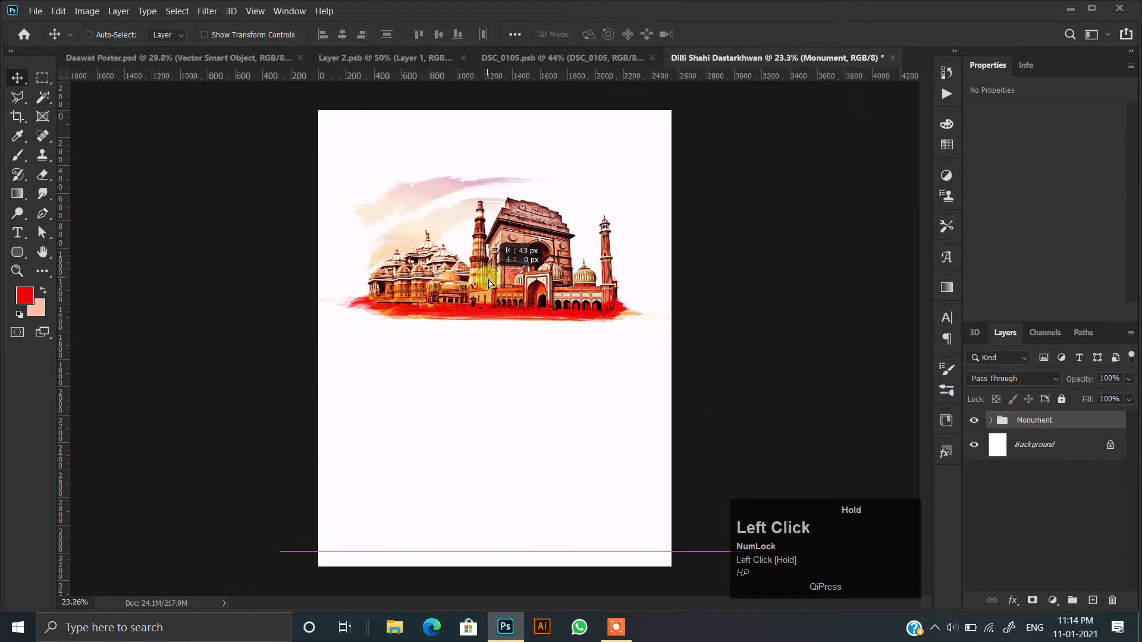
scroll(741, 234, "up", 2)
key("space")
left_click(991, 420)
Step: Try warping the Layer 6 copy stroke into a downward bow beneath the monuments, and undo the warp
left_click(1032, 457)
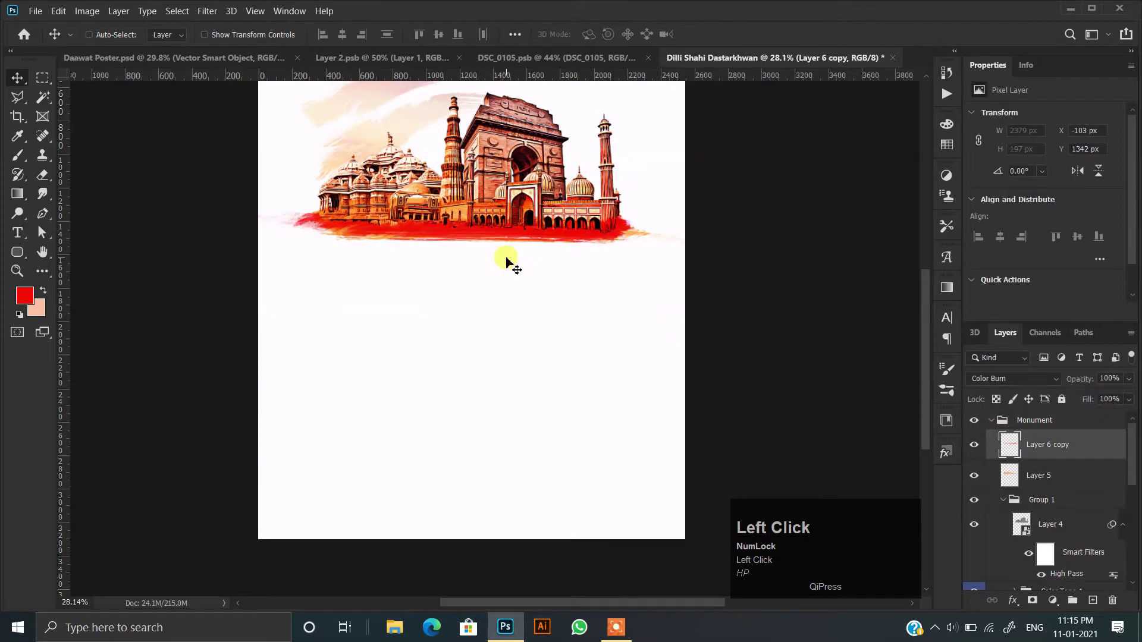
key("ctrl+t")
scroll(477, 198, "up", 2)
left_click(667, 35)
left_click_drag(384, 216, 490, 271)
left_click_drag(624, 255, 606, 263)
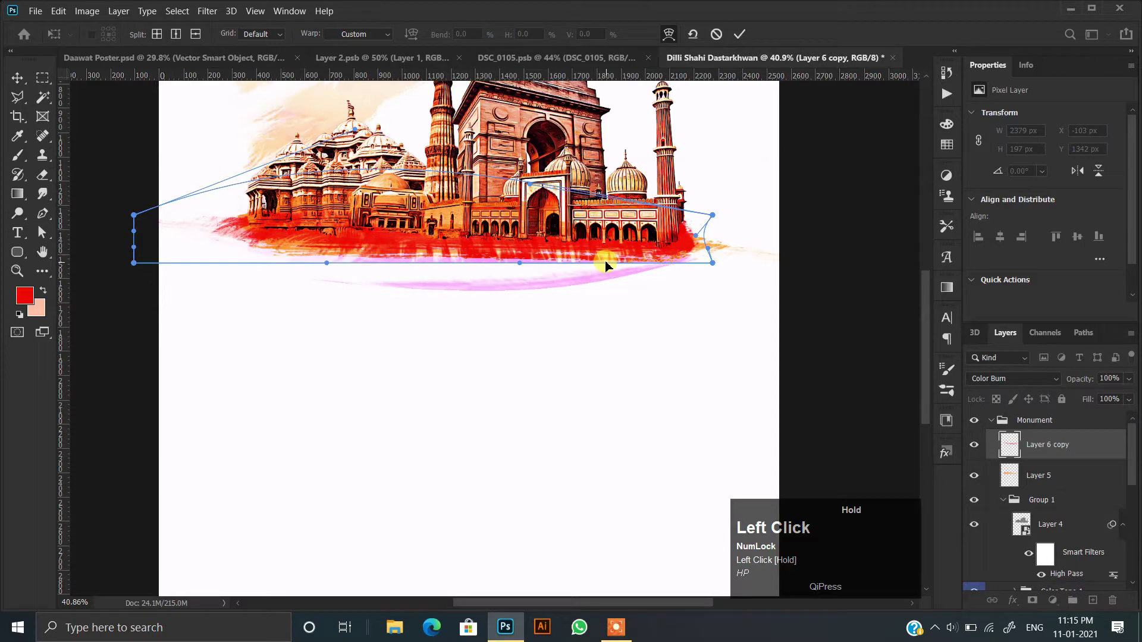
left_click_drag(320, 261, 326, 233)
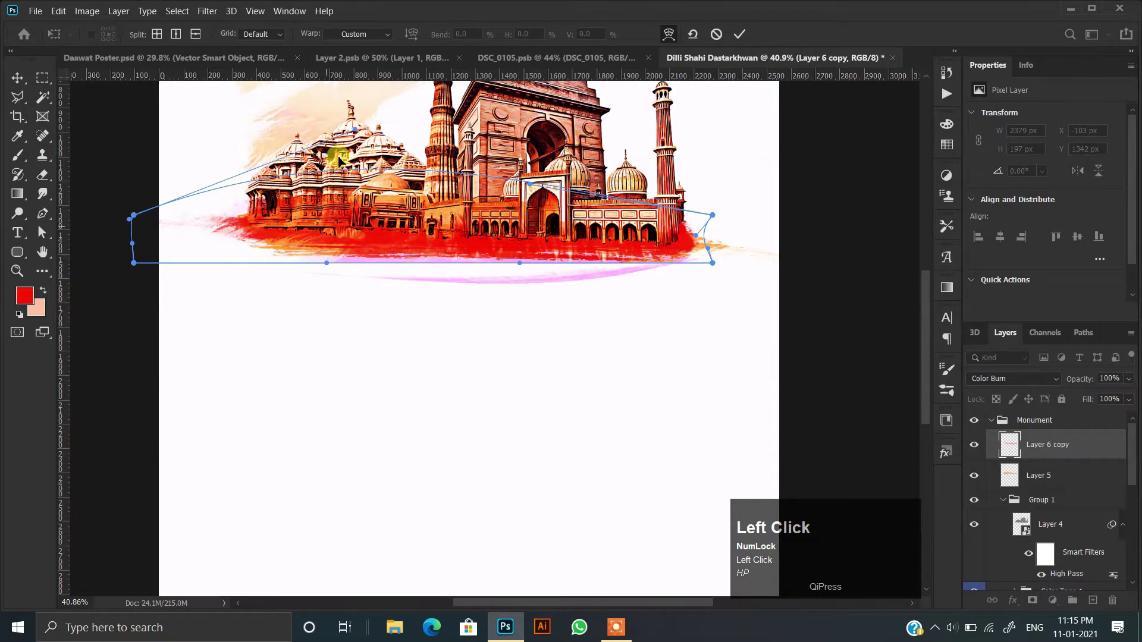
left_click(739, 35)
scroll(474, 262, "up", 3)
left_click_drag(474, 260, 507, 366)
key("ctrl+z")
Step: Warp the orange Layer 5 stroke so it bulges below the red base, making it about 432 px tall
left_click(1052, 474)
left_click(975, 474)
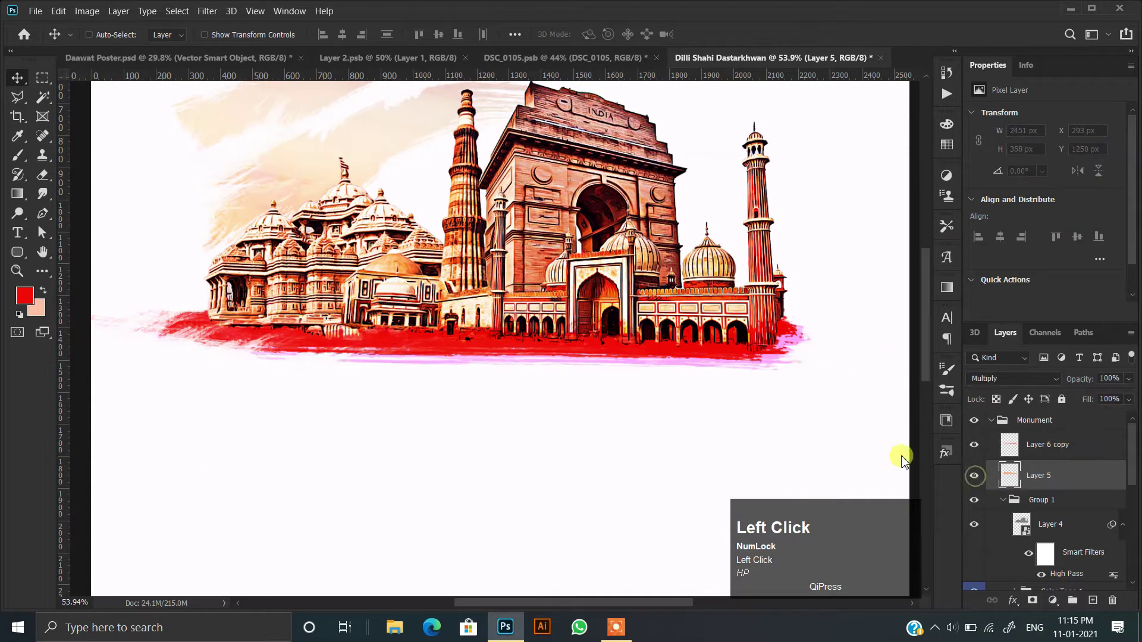
left_click(971, 474)
key("ctrl+t")
left_click(669, 35)
mouse_move(537, 366)
left_mouse_down()
mouse_move(515, 380)
mouse_move(527, 384)
left_mouse_up()
left_click_drag(599, 308, 650, 305)
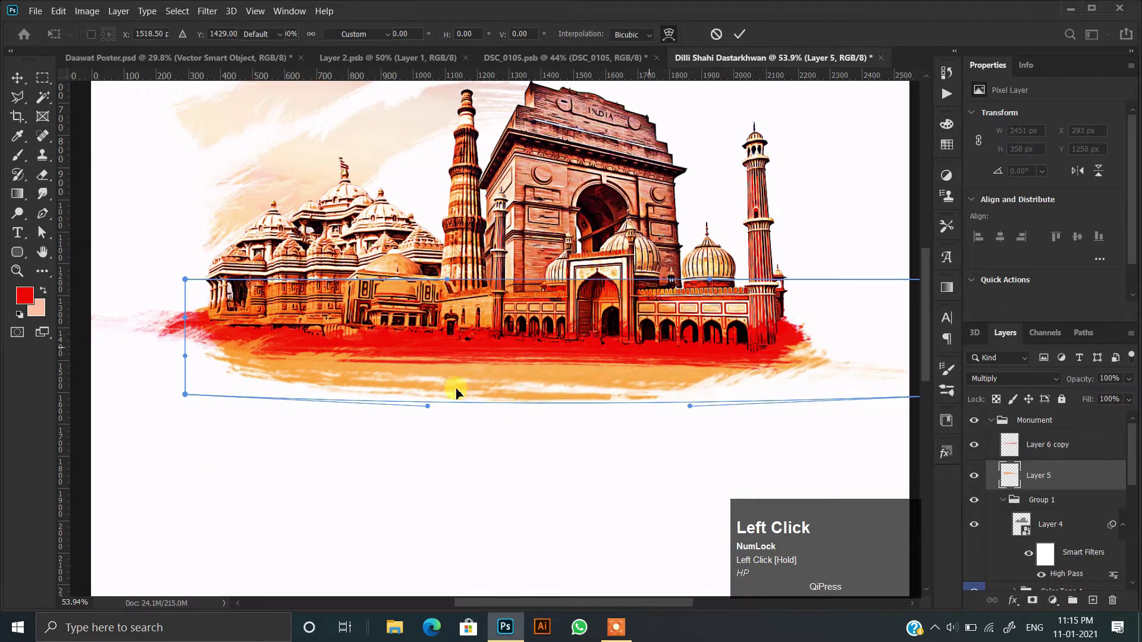
left_click_drag(447, 407, 437, 415)
mouse_move(555, 351)
left_mouse_down()
mouse_move(588, 334)
mouse_move(637, 337)
left_mouse_up()
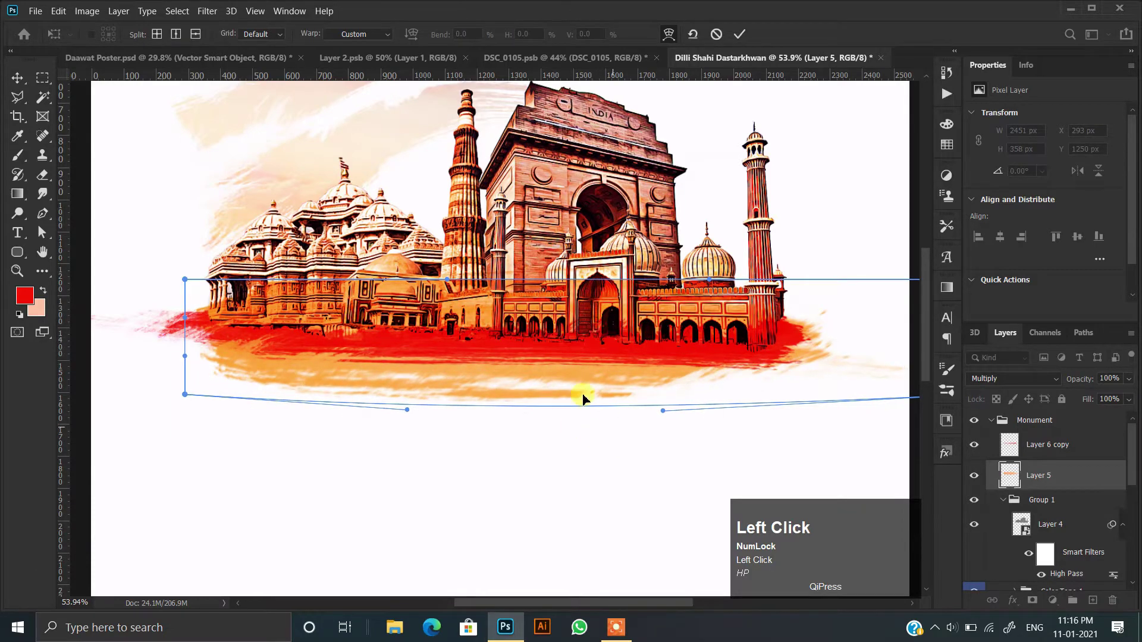
left_click(738, 34)
scroll(433, 357, "down", 3)
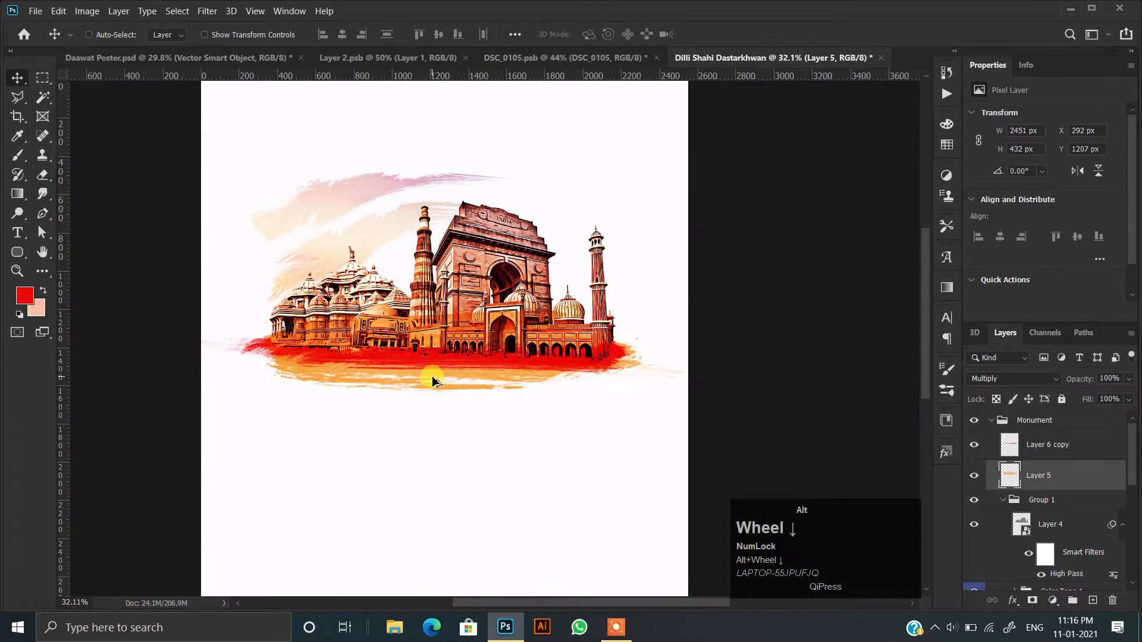
scroll(570, 423, "up", 2)
scroll(492, 440, "up", 1)
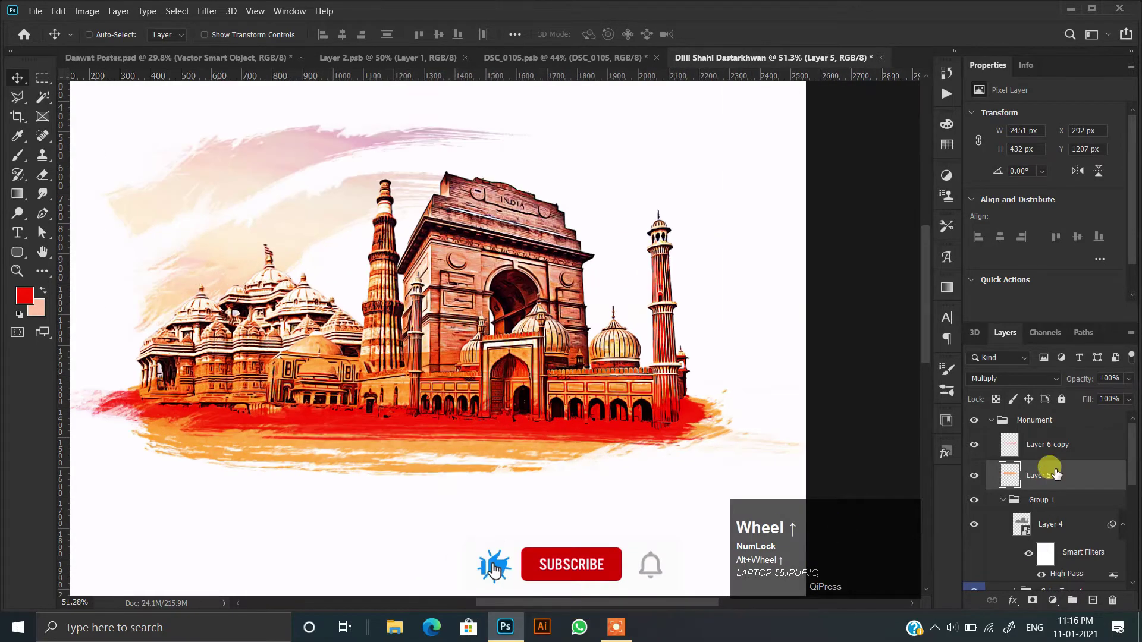
Step: Duplicate the warped Layer 5 stroke and set the copy's blend mode to Overlay
key("ctrl+j")
scroll(570, 464, "down", 1)
left_click_drag(570, 464, 630, 340)
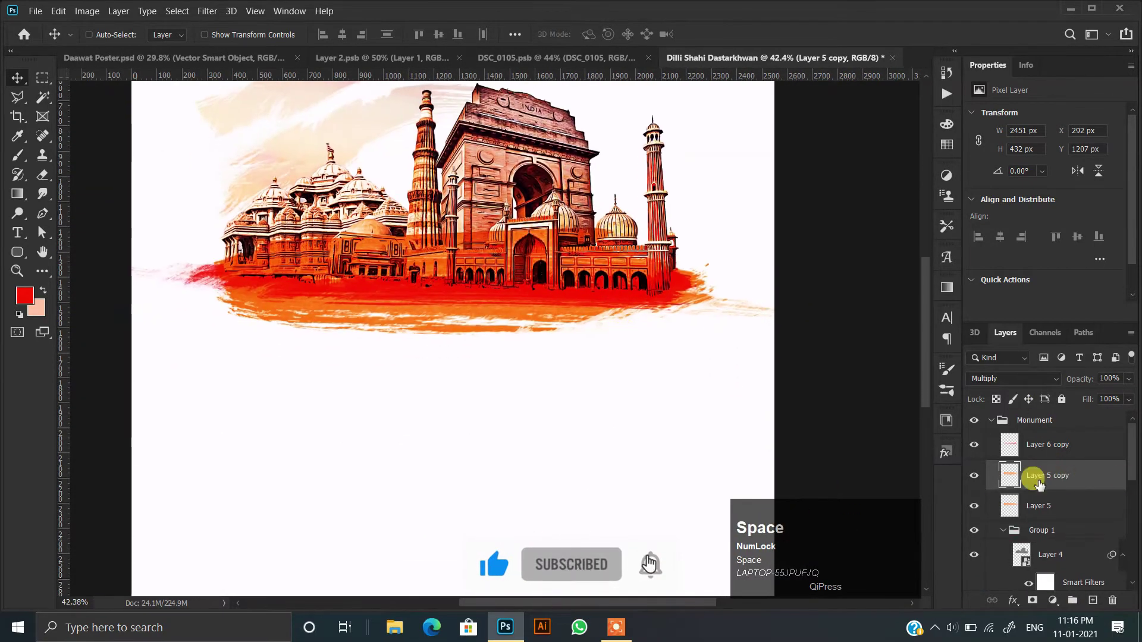
left_click(1011, 379)
left_click(1001, 417)
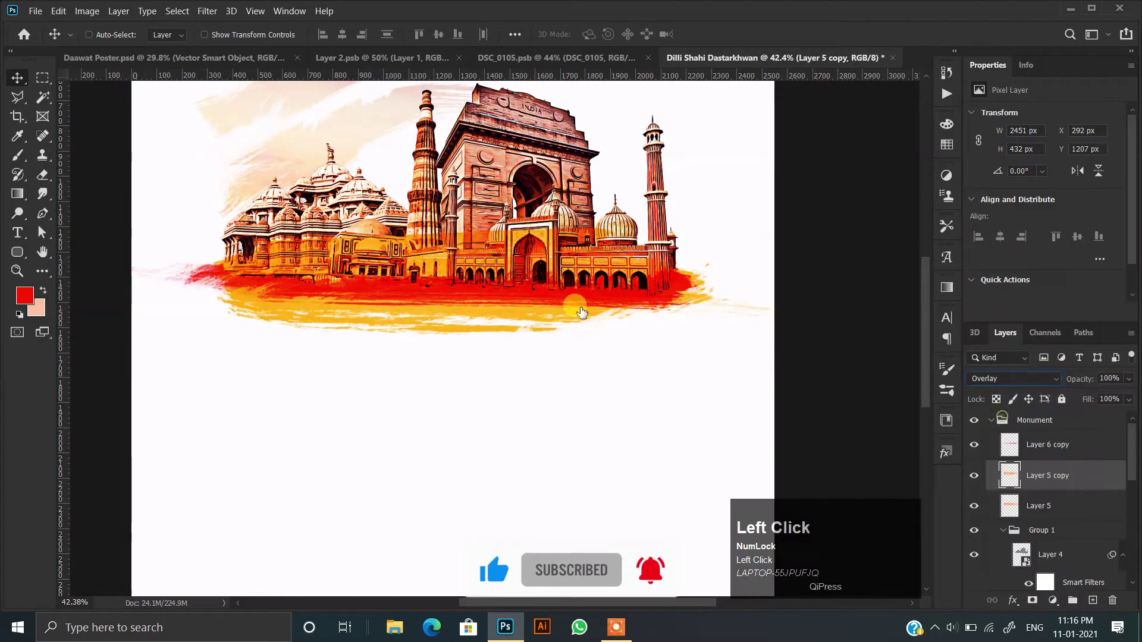
scroll(582, 312, "up", 3)
scroll(488, 351, "down", 2)
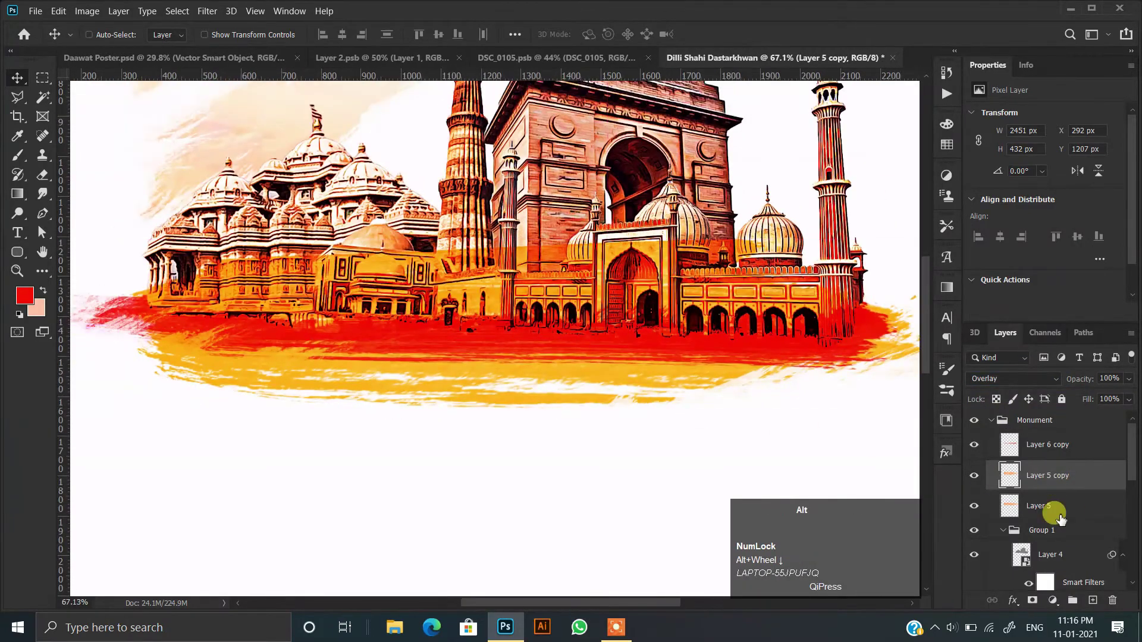
Step: Send Layer 5 copy to the bottom of the Monument group, beneath Layer 7 copy
scroll(1052, 485, "down", 2)
key("ctrl+shift+[")
scroll(1133, 498, "down", 1)
scroll(562, 305, "down", 1)
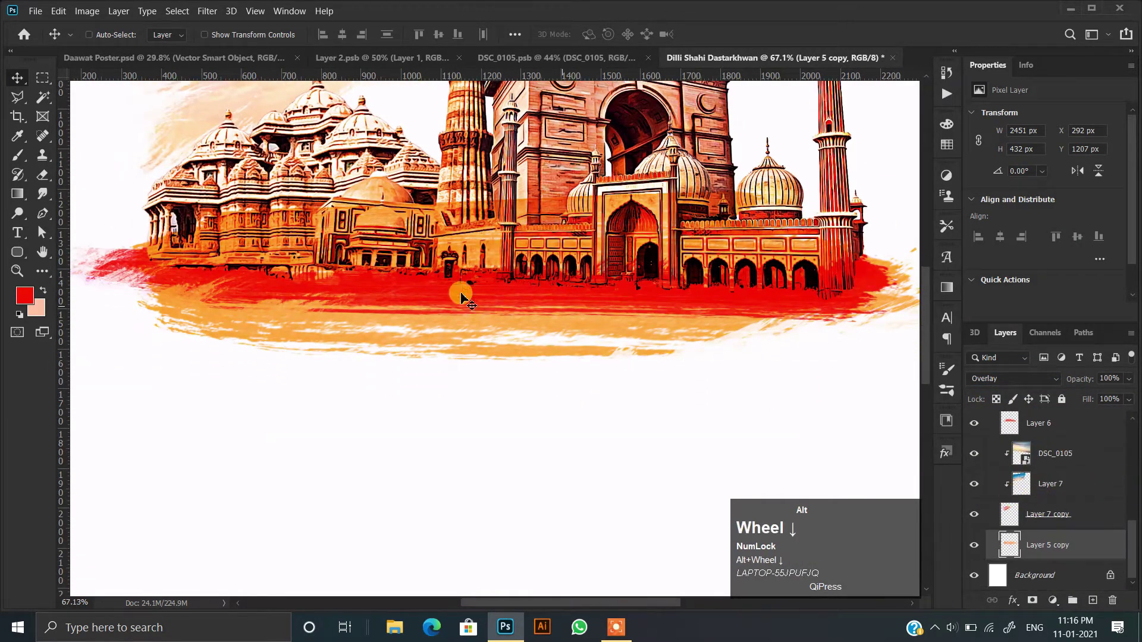
Step: Squash Layer 5 copy to about 52% of its height and shift it left along the base stroke
left_click_drag(476, 290, 474, 280)
key("ctrl+t")
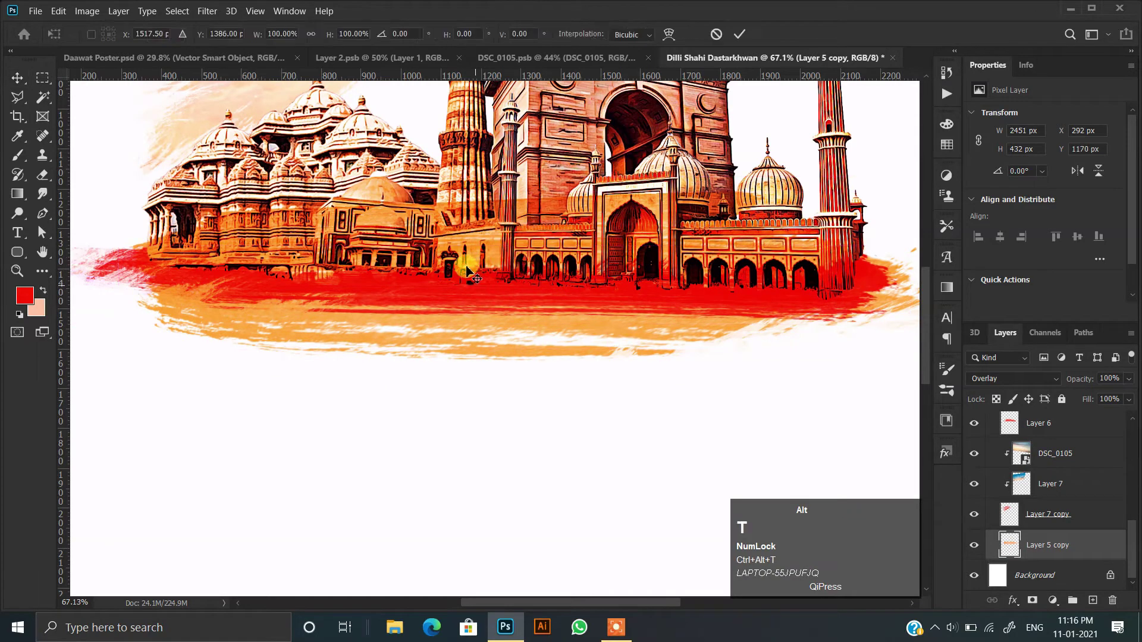
scroll(585, 335, "down", 1)
left_click_drag(652, 278, 626, 294)
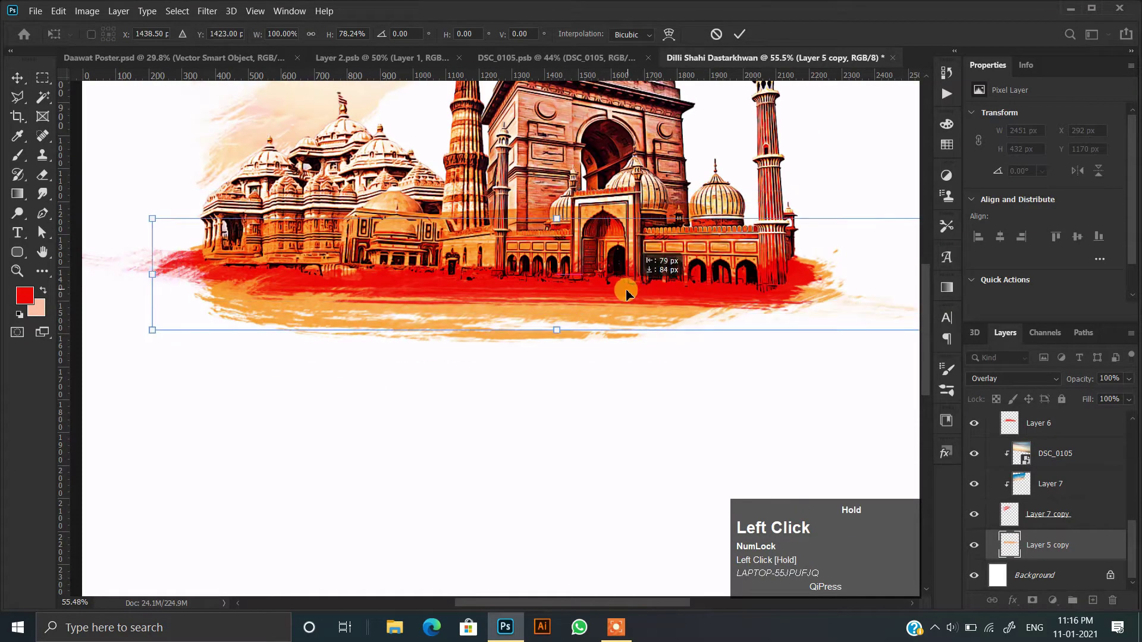
left_click_drag(548, 334, 540, 296)
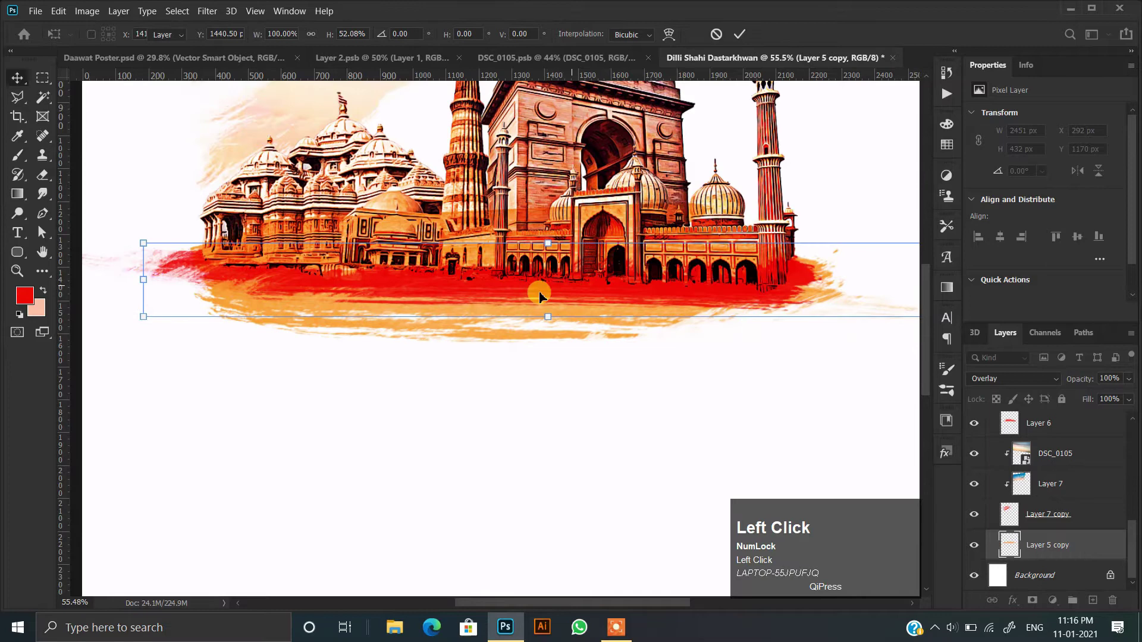
Step: Erase Layer 5's orange tint over the temple, using a splayed stroke brush for the eraser rotated to 100°
scroll(1051, 503, "up", 10)
left_click(1044, 483)
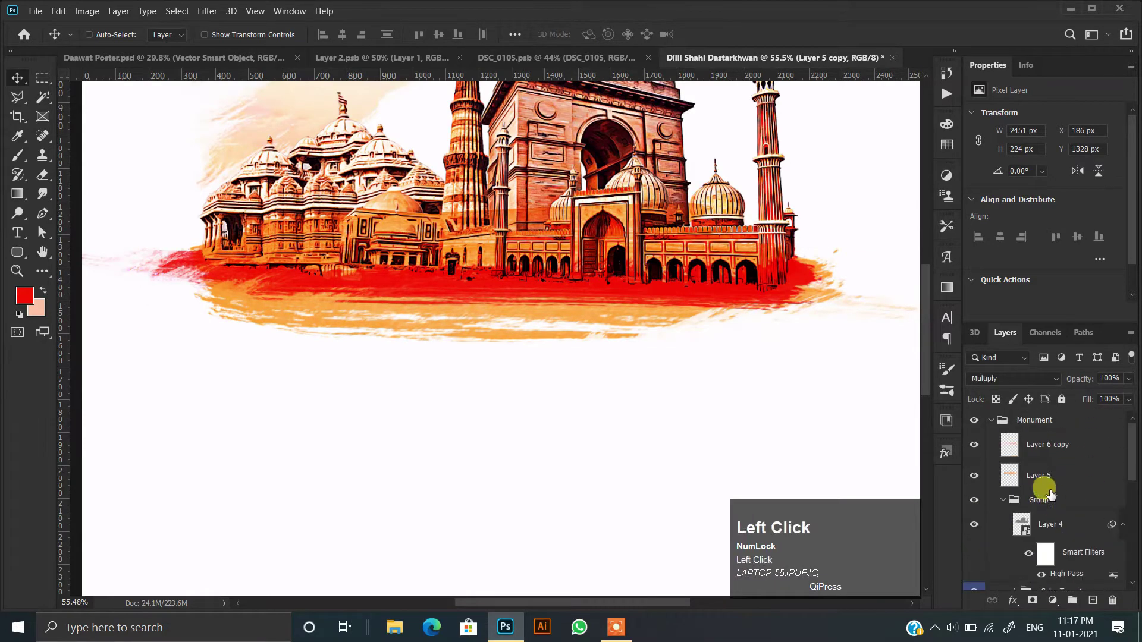
left_click(970, 475)
left_click(970, 477)
scroll(523, 216, "up", 1)
left_click_drag(451, 255, 510, 256)
left_click(44, 176)
scroll(277, 126, "up", 2)
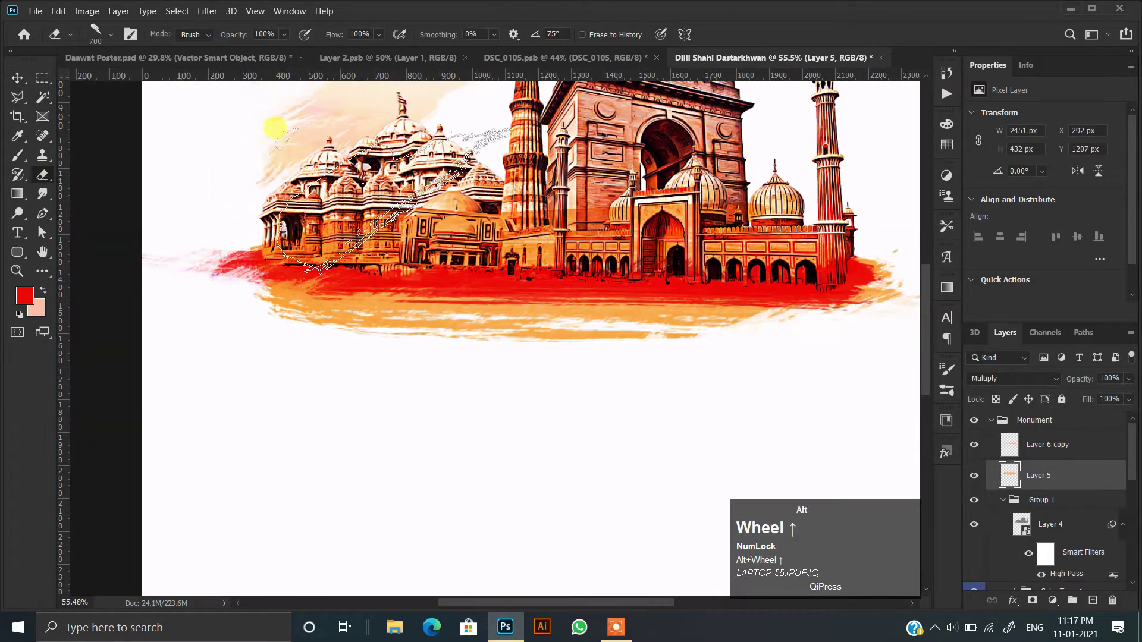
left_click_drag(274, 124, 220, 166)
right_click(267, 175)
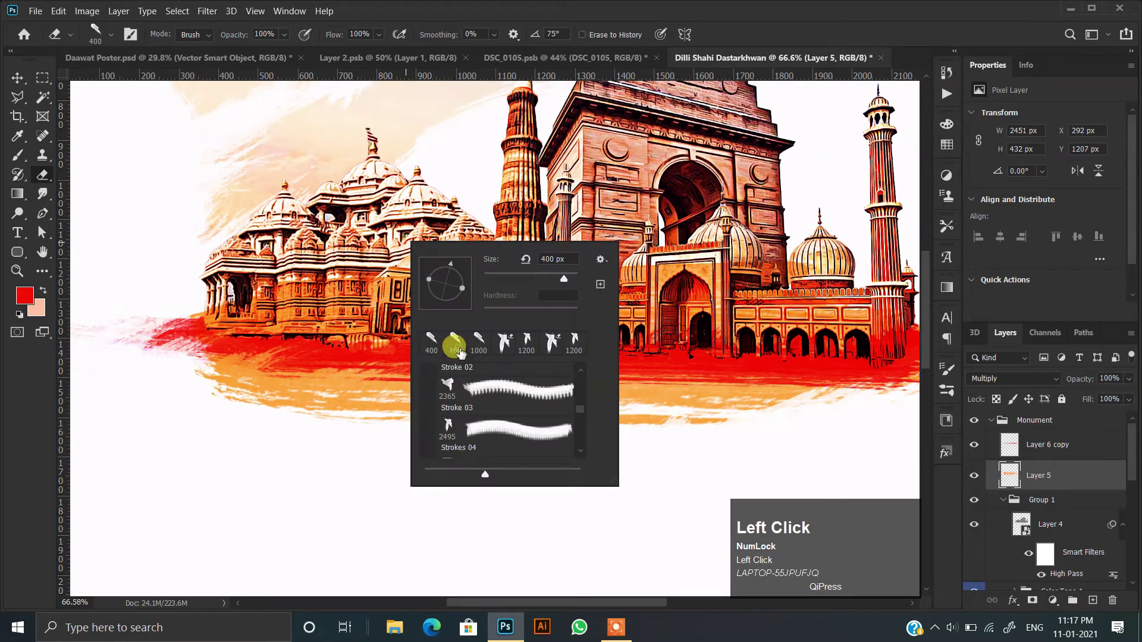
left_click(320, 200)
right_click(444, 265)
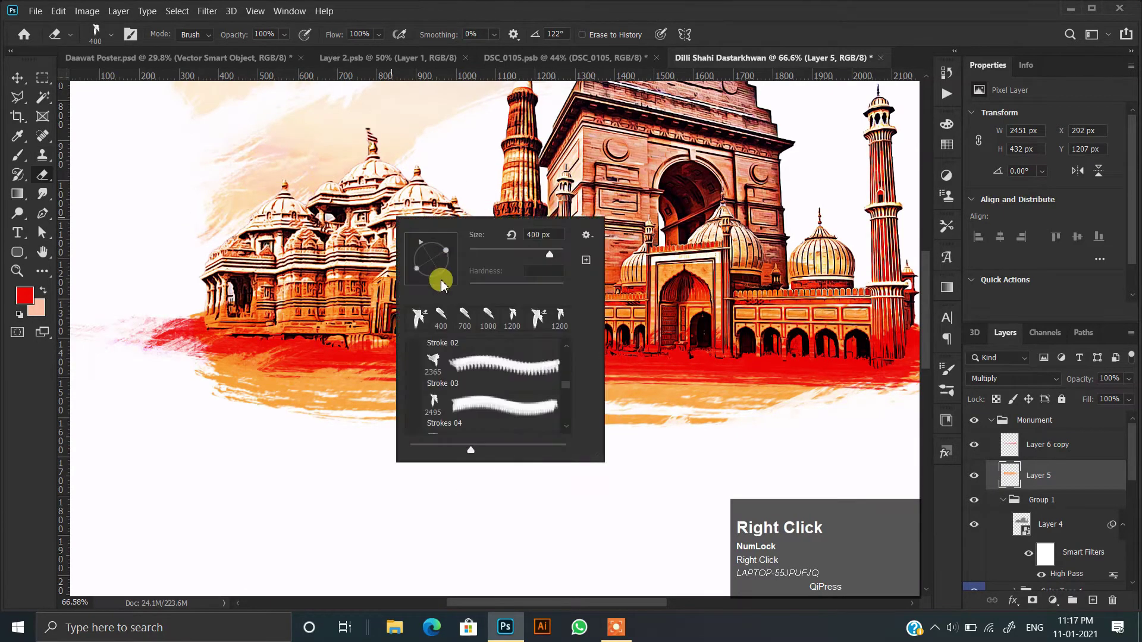
left_click(390, 214)
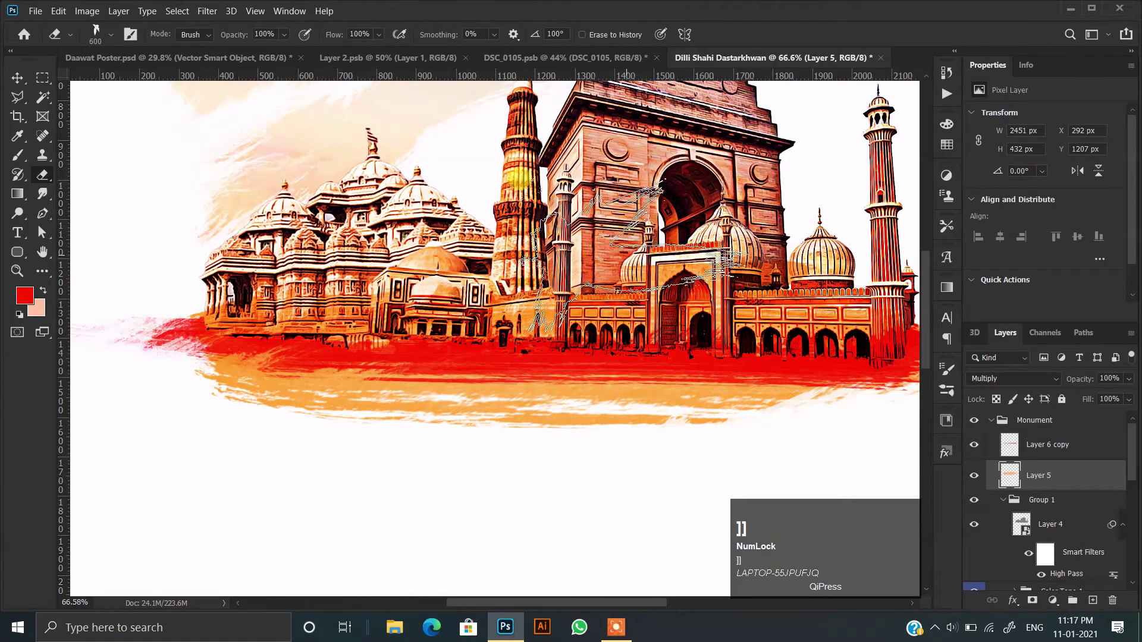
Step: Enlarge the eraser to 700 px and erase Layer 5's orange tint over the tower, India Gate and mosque
key("]")
left_click(725, 236)
left_click(857, 249)
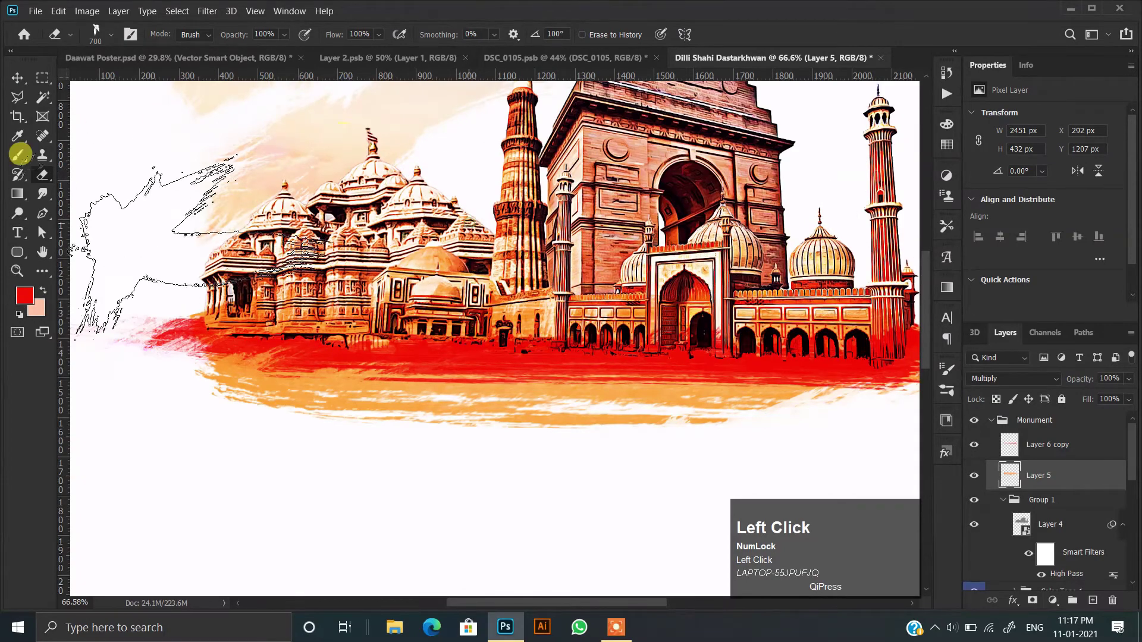
left_click_drag(463, 281, 402, 340)
left_click_drag(675, 291, 622, 308)
left_click(704, 355)
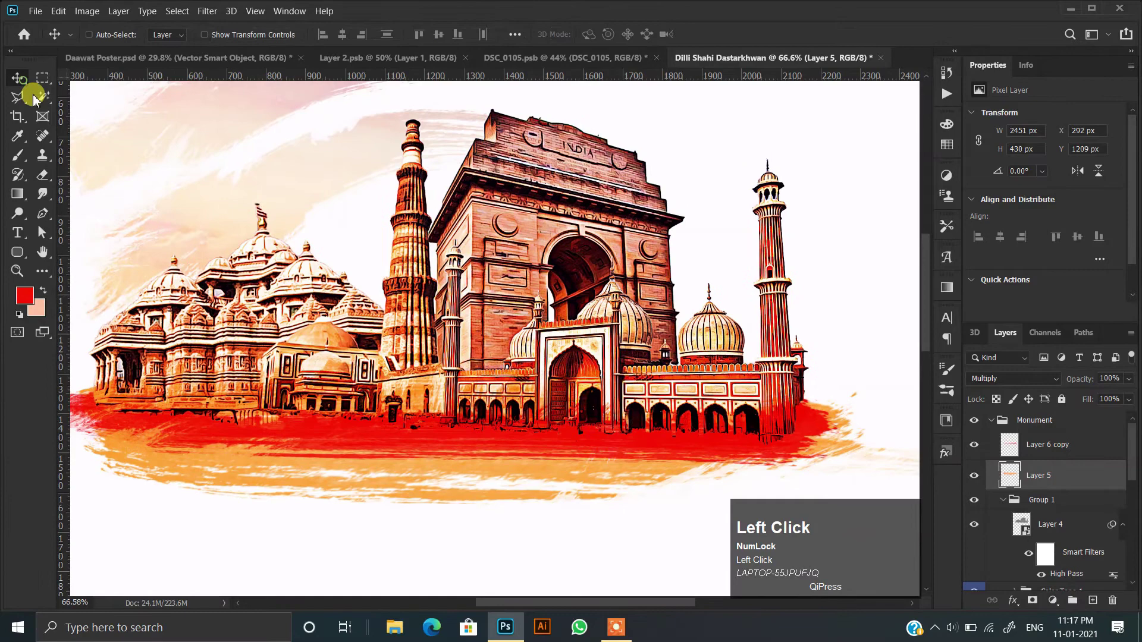
Step: Collapse the Monument group and bring the full collage back into view on the page
left_click(23, 83)
scroll(393, 357, "down", 5)
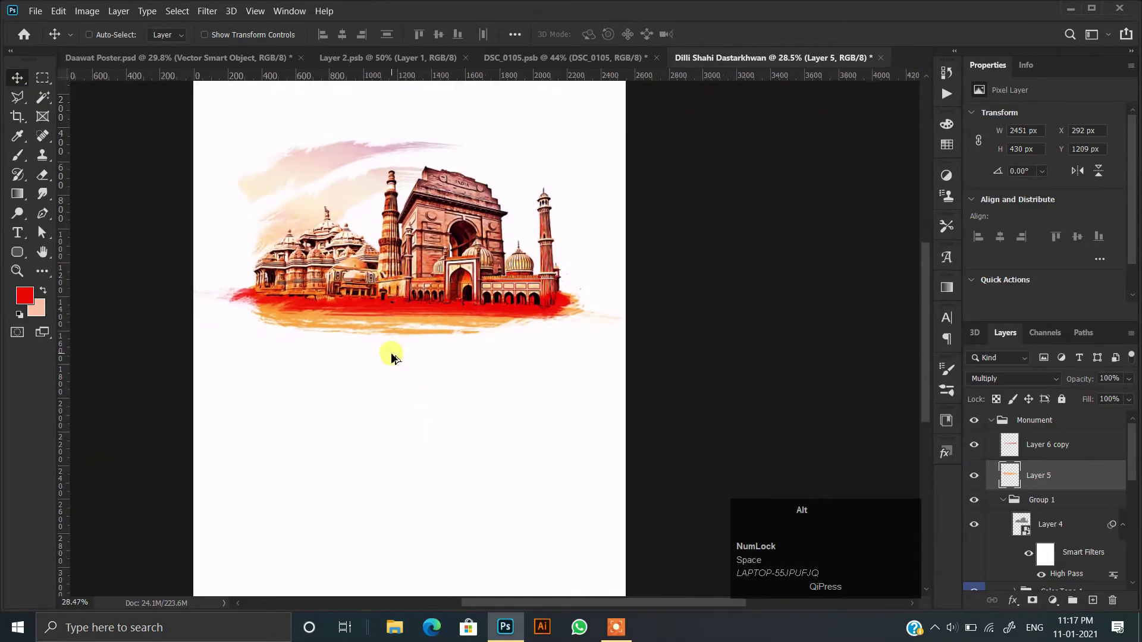
scroll(393, 357, "down", 2)
left_click(991, 420)
scroll(531, 371, "up", 2)
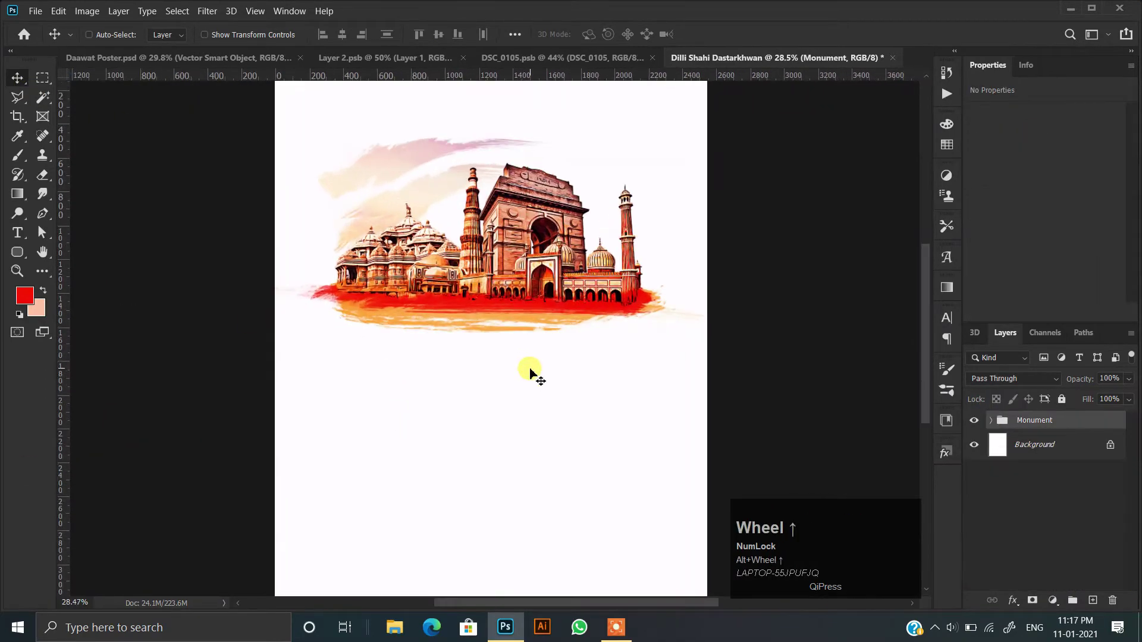
Step: Place Texture.png from the desktop into the poster and scale it to span the page width
scroll(456, 380, "down", 1)
left_click(1138, 638)
left_click_drag(84, 392, 475, 461)
left_click_drag(647, 339, 674, 340)
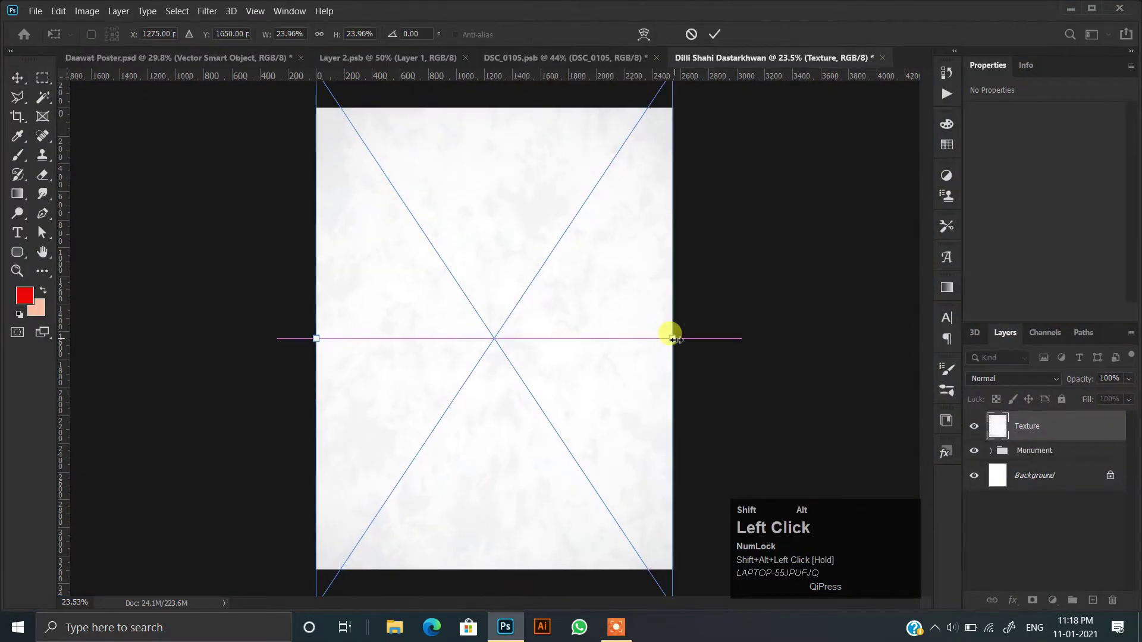
key("Return")
Step: Set the Texture layer's blend mode to Linear Burn after trying the neighbouring darkening modes
scroll(605, 316, "up", 2)
left_click(982, 379)
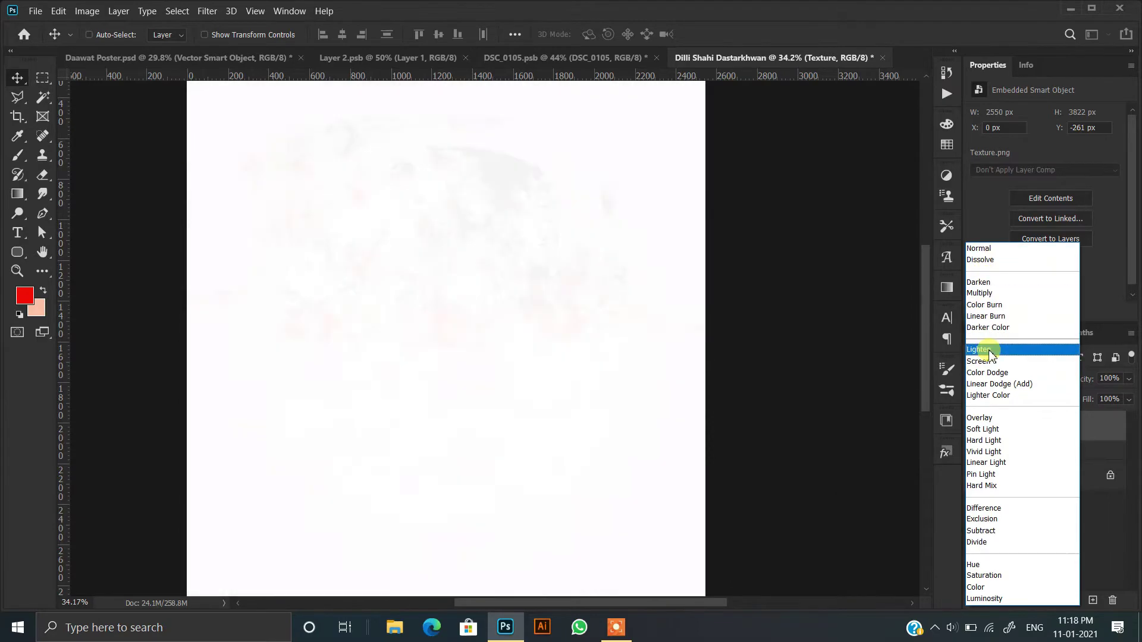
left_click(987, 283)
key("Down")
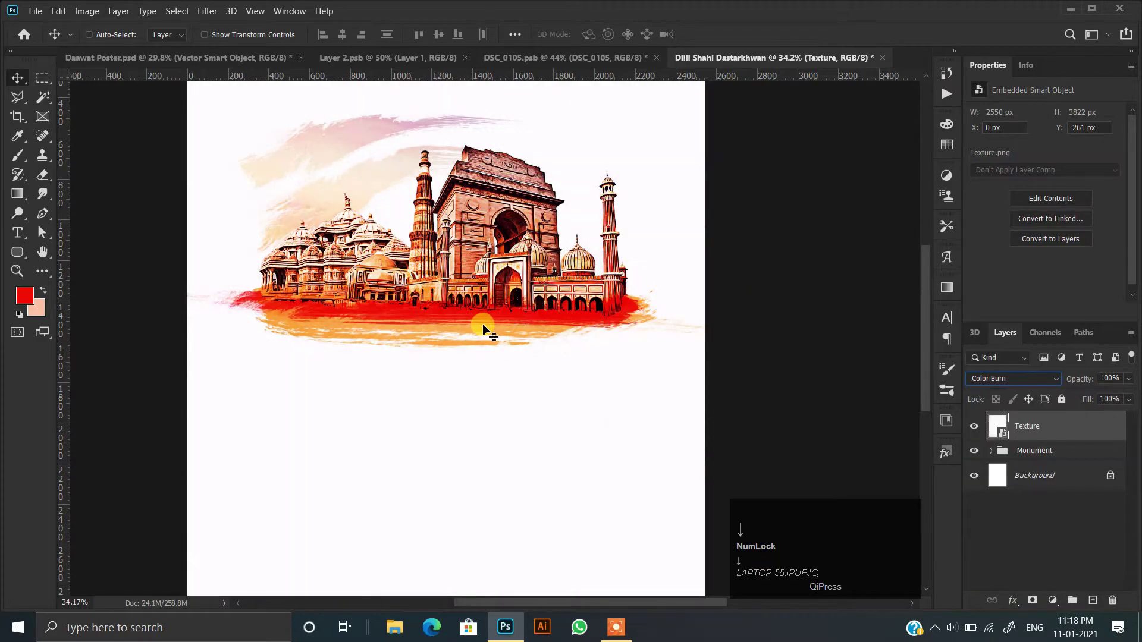
key("Down")
key("Down")
key("Up")
key("Down")
key("Up")
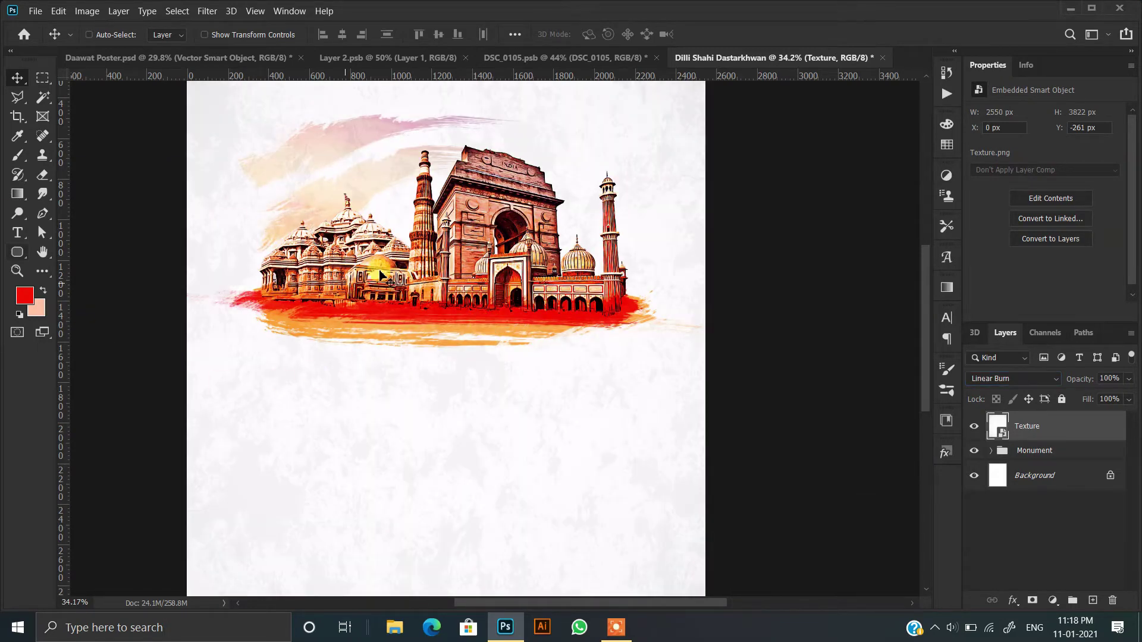
Step: Lower the Texture layer's fill to 64%
scroll(416, 265, "down", 4)
scroll(434, 262, "up", 2)
left_click(1065, 342)
left_click_drag(1127, 417, 1101, 420)
scroll(515, 319, "up", 7)
left_click_drag(418, 201, 417, 339)
scroll(417, 339, "down", 6)
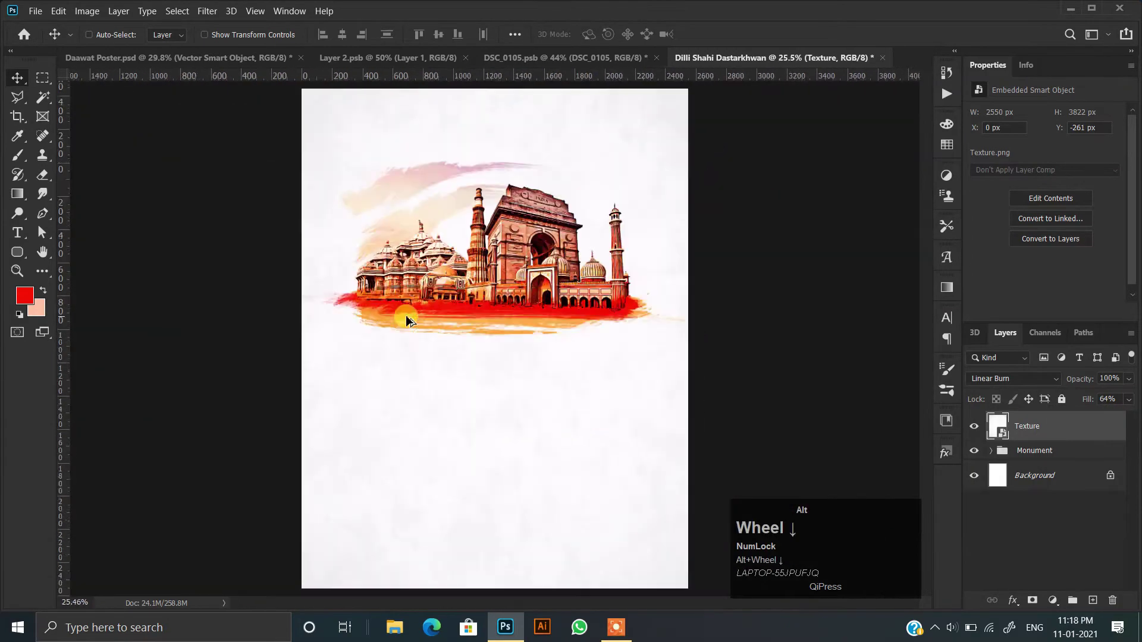
Step: Close the DSC_0105.psb and Layer 2.psb documents and return to the Dilli Shahi Dastarkhwan poster
left_click(538, 54)
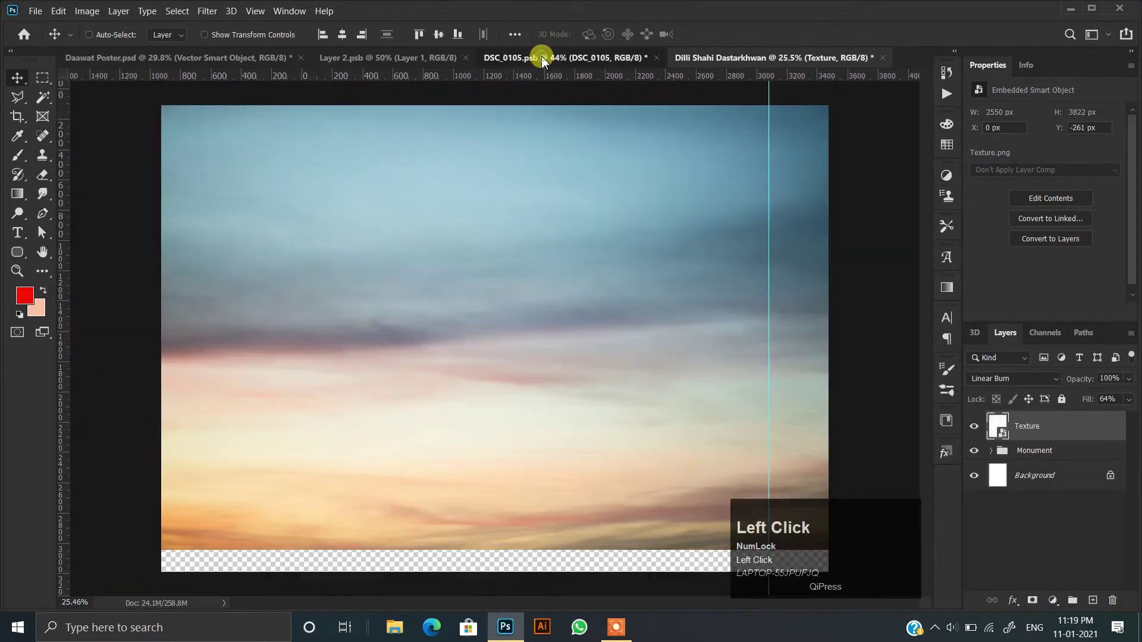
left_click(655, 57)
left_click(474, 54)
left_click(466, 58)
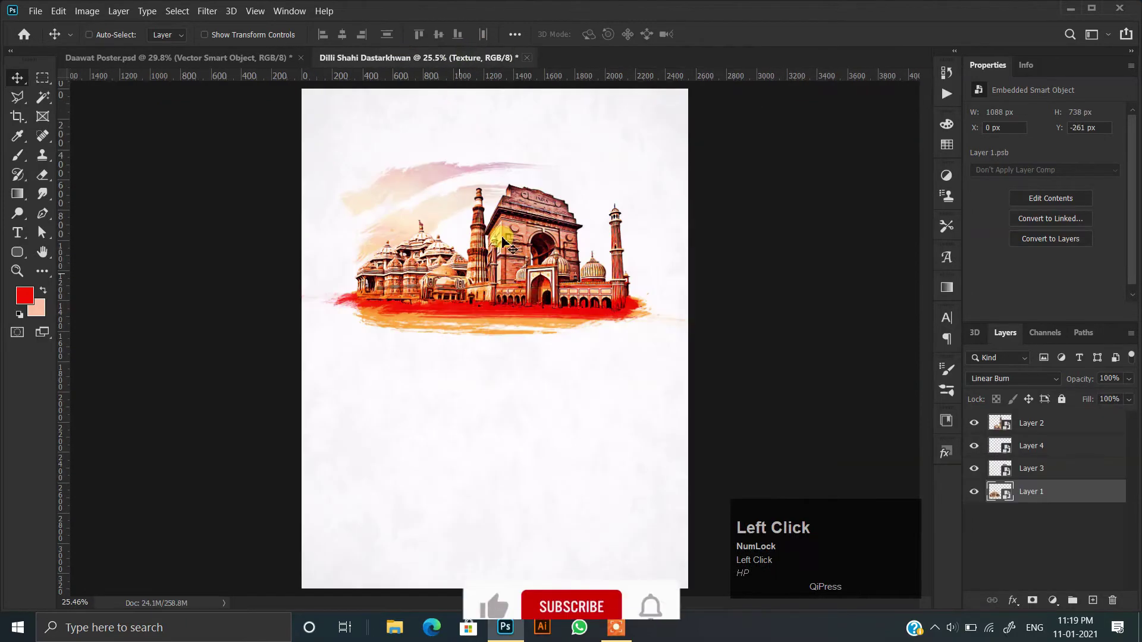
Step: Copy the "Dilli Shahi" and "Dastarkhwan" title lines from Daawat Poster.psd onto the poster below the monuments
left_click(249, 56)
scroll(365, 236, "down", 1)
left_click(365, 236, "ctrl")
left_click_drag(332, 238, 467, 365)
scroll(1011, 277, "down", 2)
scroll(1011, 276, "down", 1)
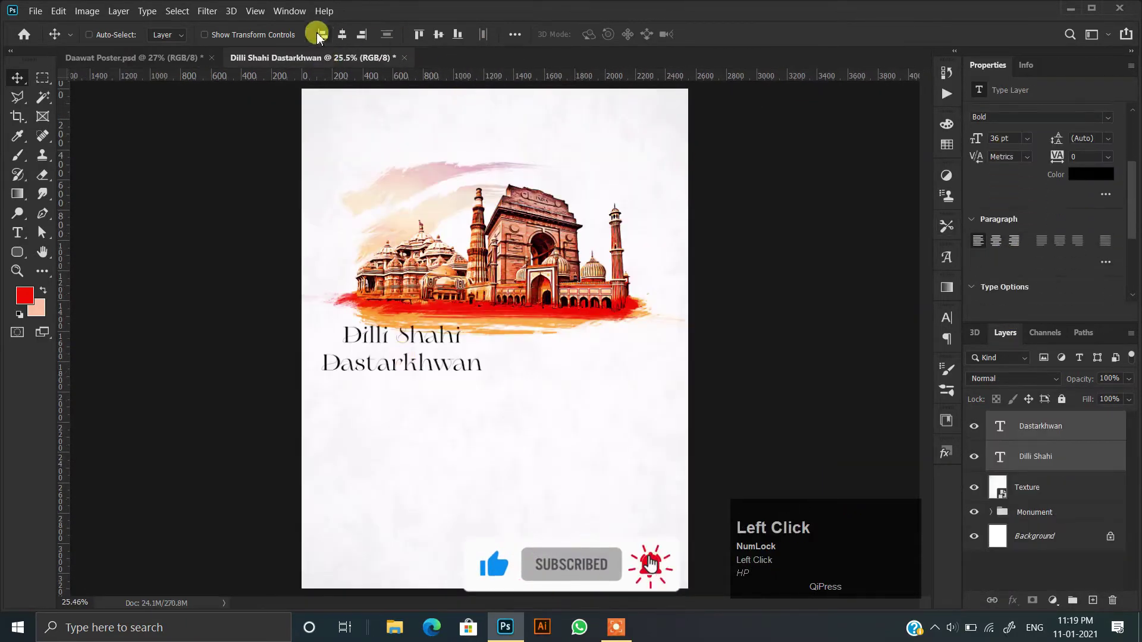
Step: Align both title lines to the left edge of the page and clear the selection
left_click(323, 34)
key("ctrl+d")
scroll(372, 352, "up", 2)
left_click_drag(370, 357, 348, 330)
Step: Copy the "Savour an assortment of dishes" paragraph from Daawat Poster.psd below the title, left-aligned against the page edge
left_click(143, 57)
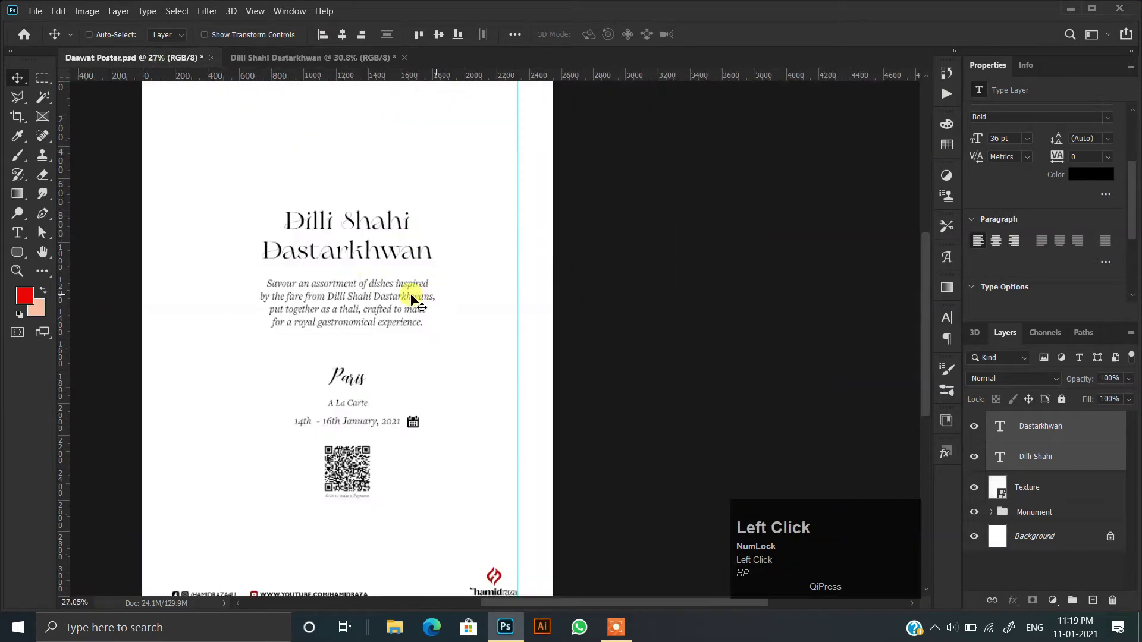
left_click_drag(345, 286, 373, 418)
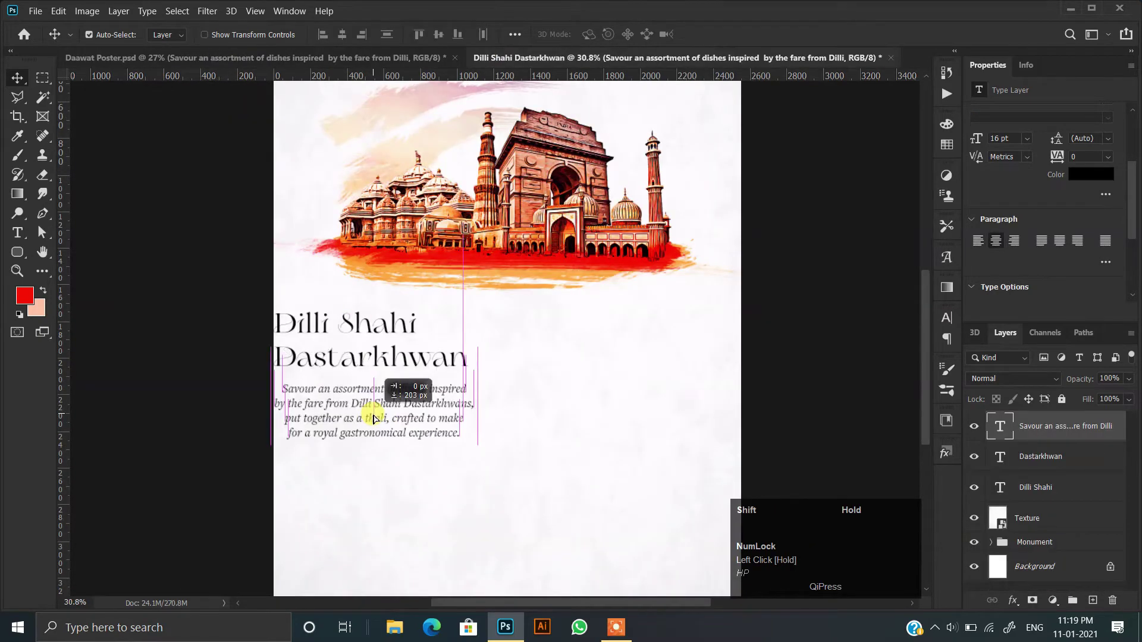
left_click(978, 241)
key("ctrl+a")
key("ctrl+d")
scroll(376, 405, "up", 3)
left_click_drag(368, 399, 377, 388)
left_click_drag(376, 387, 348, 235)
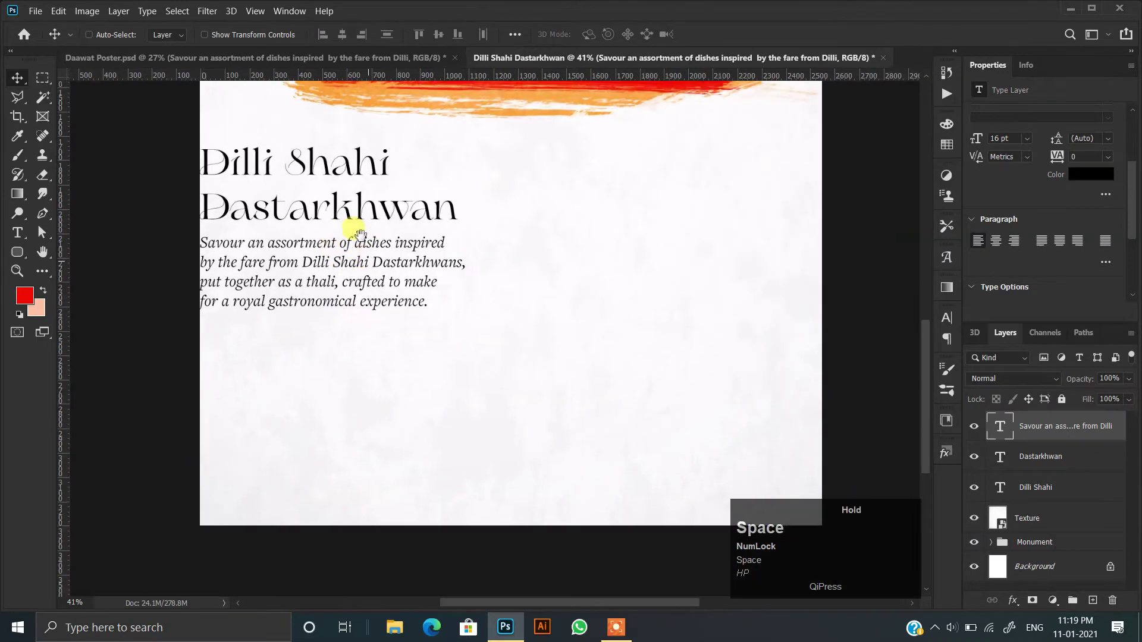
Step: Copy "Paris", "A La Carte", the "14th - 16th January, 2021" line and the calendar icon from Daawat Poster.psd below the paragraph
left_click(355, 58)
left_click(357, 380, "ctrl")
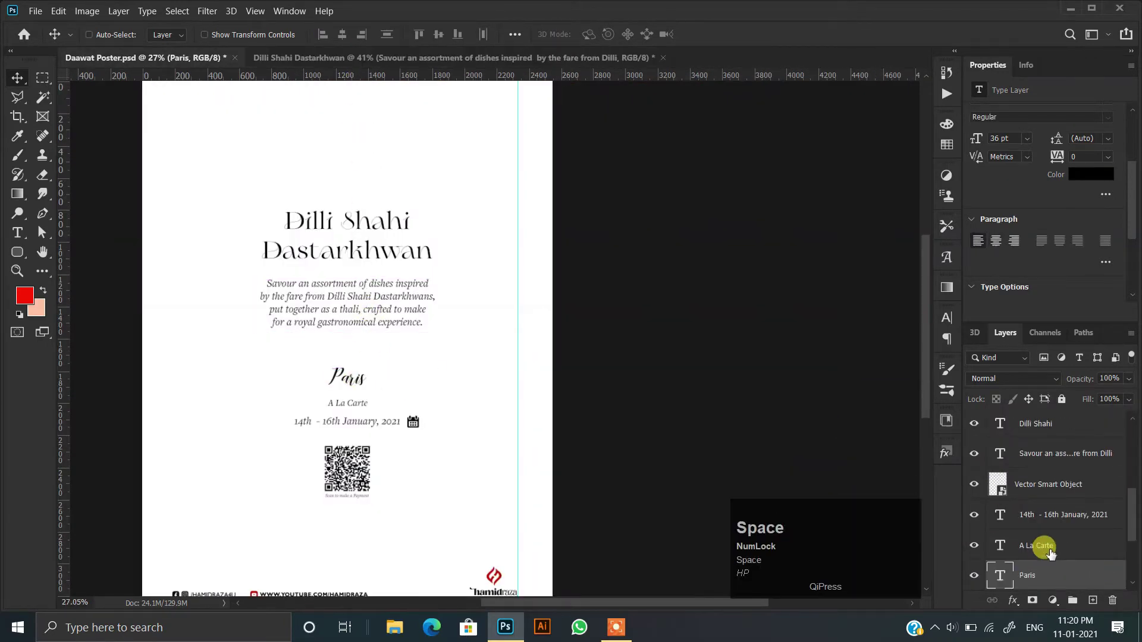
left_click(1040, 516, "ctrl")
left_click(1050, 479, "ctrl")
left_click_drag(375, 382, 306, 479)
left_click_drag(317, 430, 333, 381)
Step: Align the "Paris", "A La Carte" and date text layers to the left edge of the page
right_click(318, 405)
left_click(337, 412)
left_click(1049, 456, "shift")
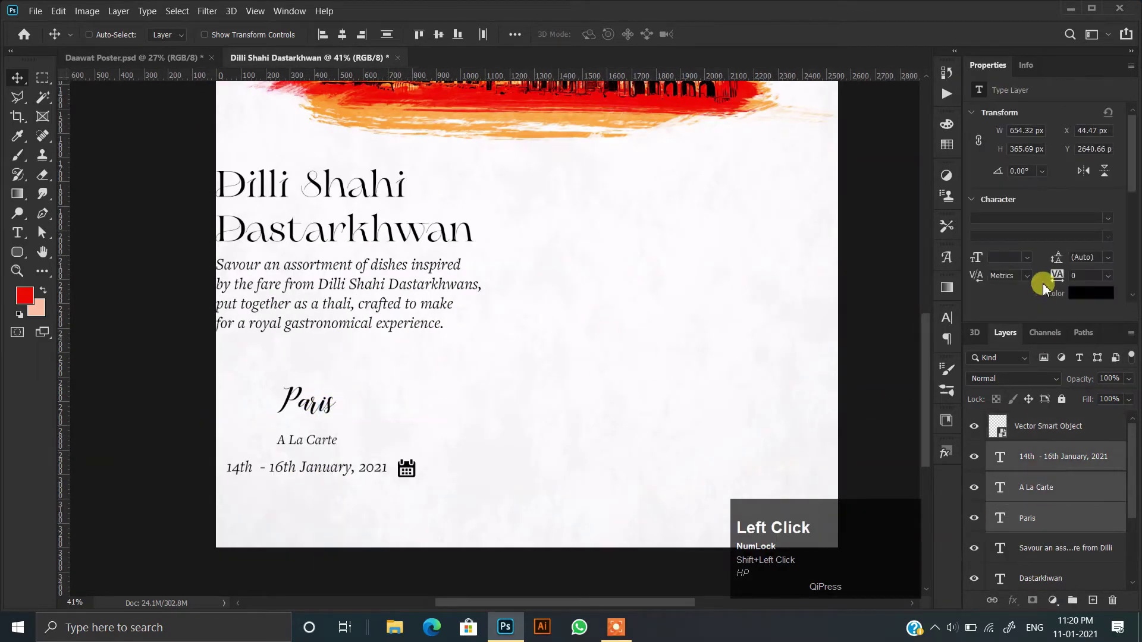
scroll(973, 264, "down", 1)
left_click(322, 34)
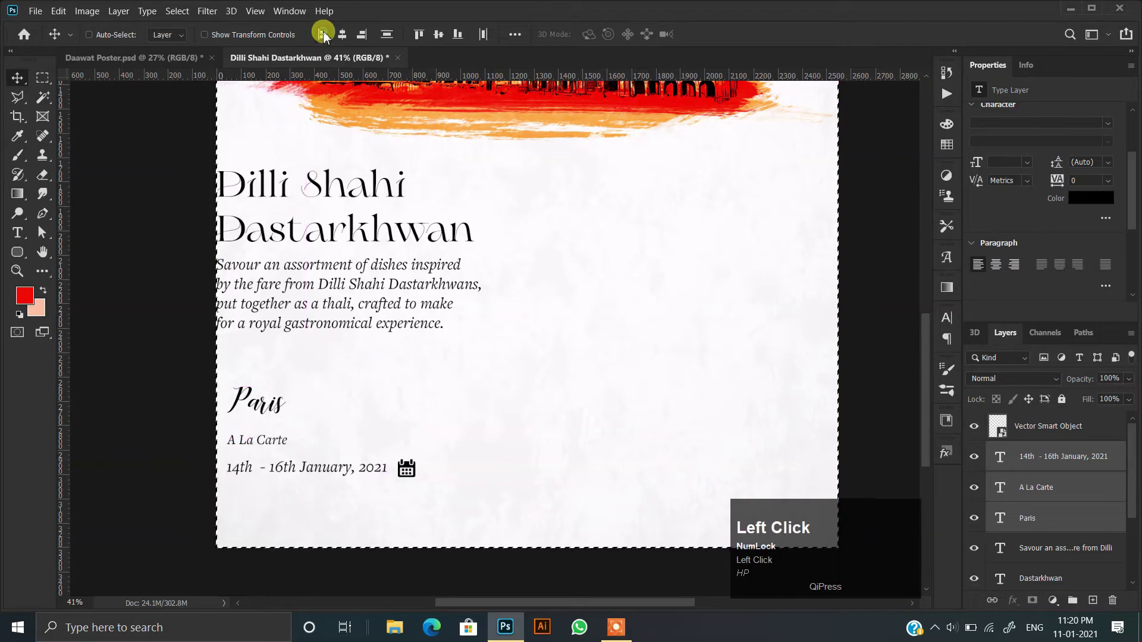
scroll(369, 425, "up", 2)
left_click_drag(386, 448, 377, 394)
Step: Move the "A La Carte" line down closer to the date line
scroll(403, 406, "up", 2)
left_click(403, 404, "ctrl")
scroll(402, 404, "up", 2)
scroll(383, 387, "down", 3)
scroll(384, 385, "down", 4)
scroll(199, 408, "up", 5)
right_click(197, 407)
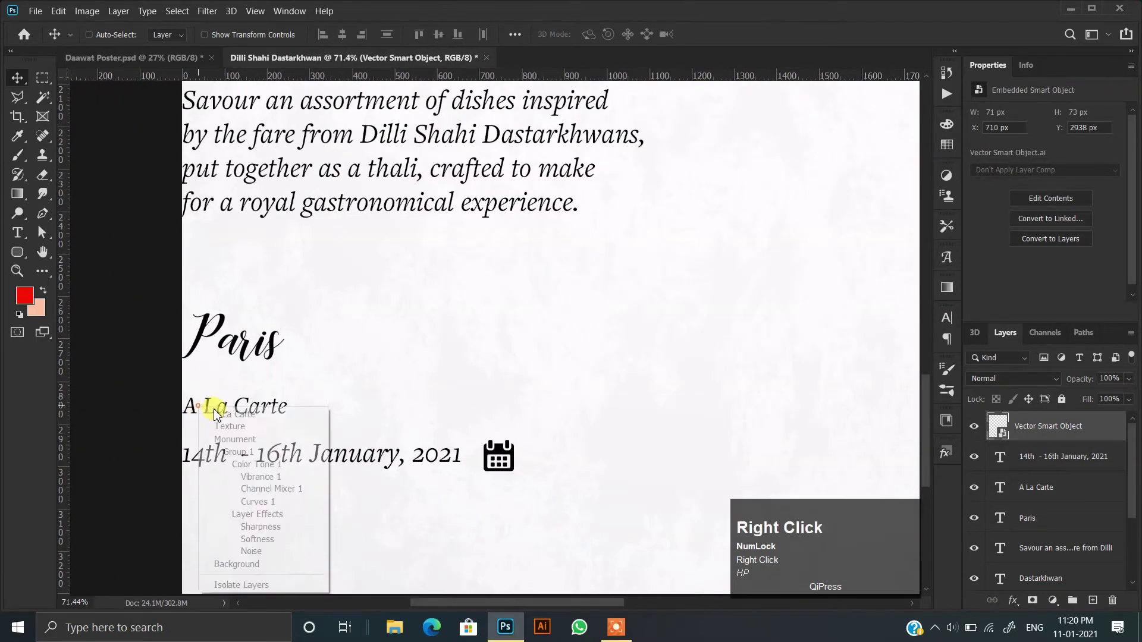
left_click(219, 411)
scroll(221, 407, "up", 6)
left_click_drag(229, 412, 230, 426)
Step: Move the "Paris" text straight down so it sits just above "A La Carte"
right_click(261, 315)
left_click(275, 324)
left_click_drag(275, 324, 277, 378)
scroll(273, 332, "down", 5)
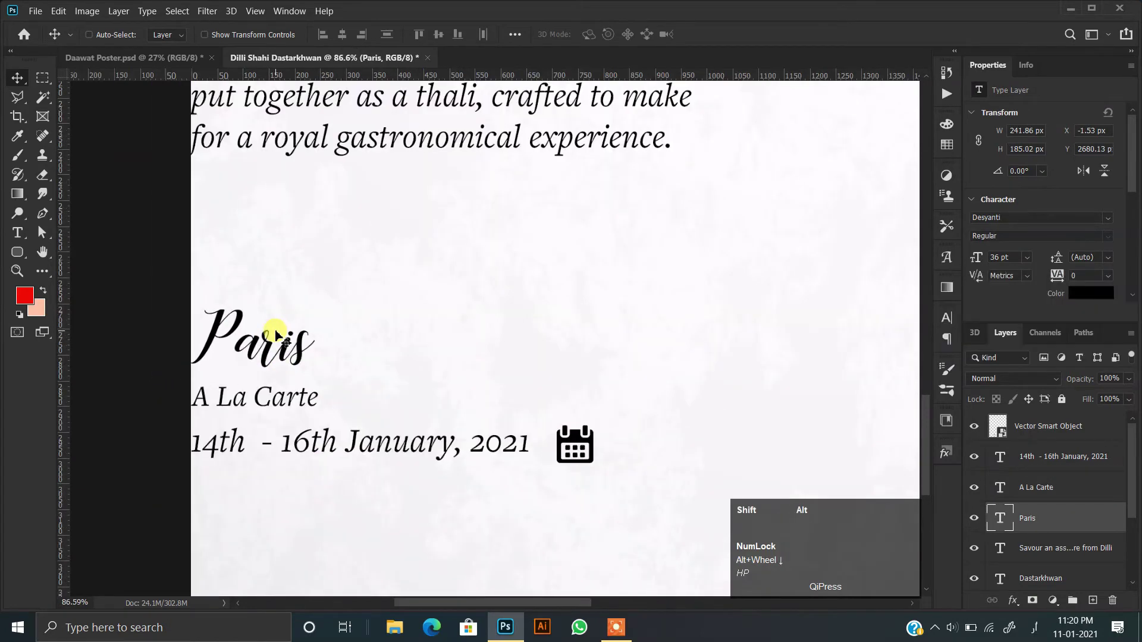
scroll(333, 355, "down", 3)
left_click_drag(346, 336, 334, 390)
left_click_drag(574, 290, 560, 399)
Step: Scale the Monument group down slightly and move it higher on the page
scroll(1027, 528, "down", 4)
left_click(1034, 550)
key("ctrl+t")
left_click(545, 256)
scroll(543, 255, "down", 3)
left_click(775, 238, "alt+shift")
left_click_drag(743, 269, 732, 269)
key("ctrl+z")
scroll(663, 289, "down", 3)
left_click_drag(509, 501, 503, 467)
key("Return")
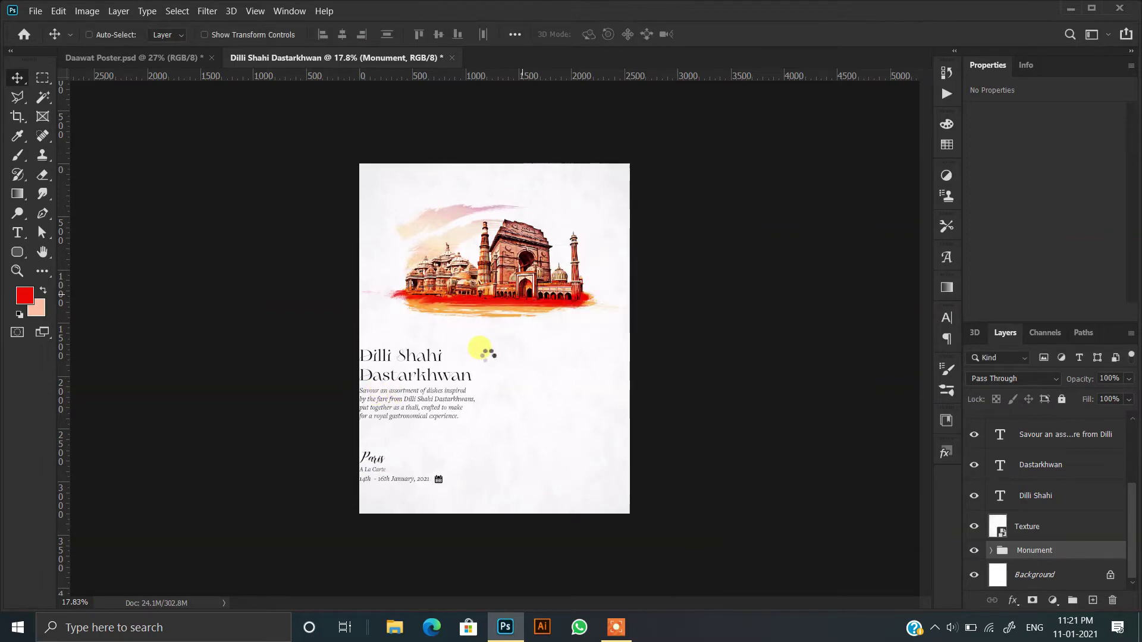
Step: Move the title, paragraph and event details together up the page towards the monument artwork
scroll(434, 377, "up", 4)
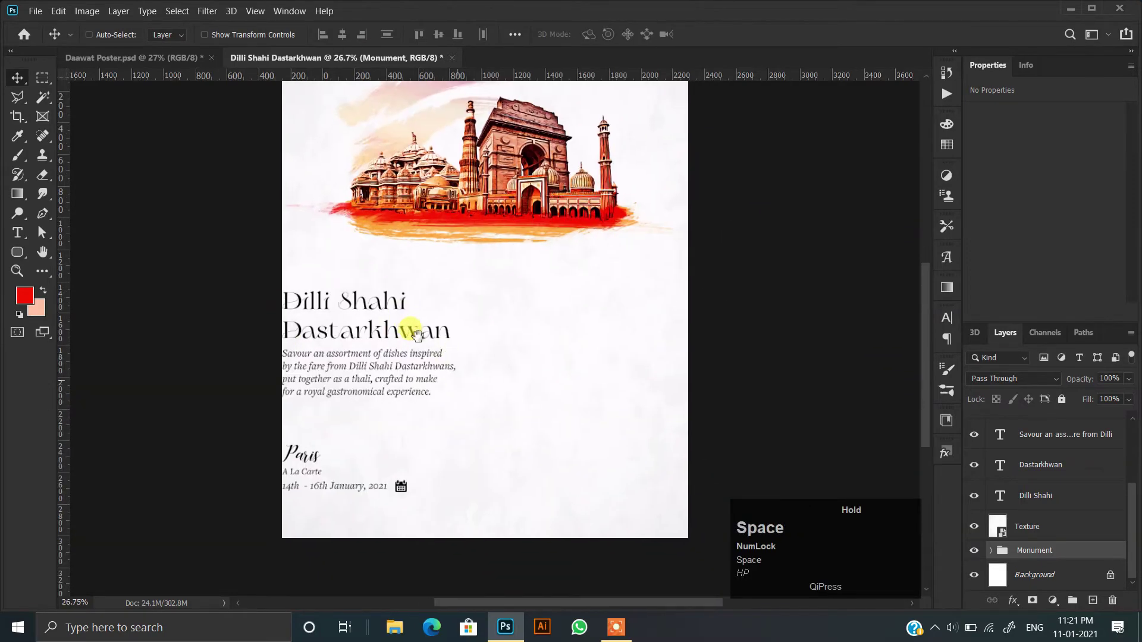
scroll(1051, 452, "up", 3)
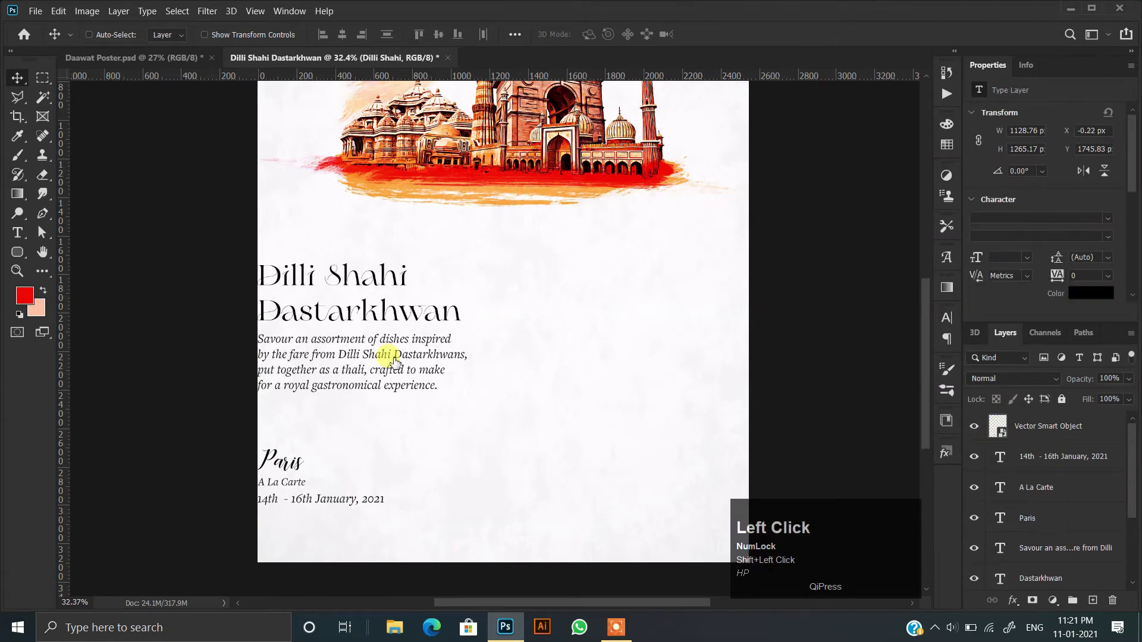
left_click_drag(395, 360, 402, 316)
Step: Copy the social media handle, YouTube address and brand logo from Daawat Poster.psd to the foot of the poster
left_click(174, 58)
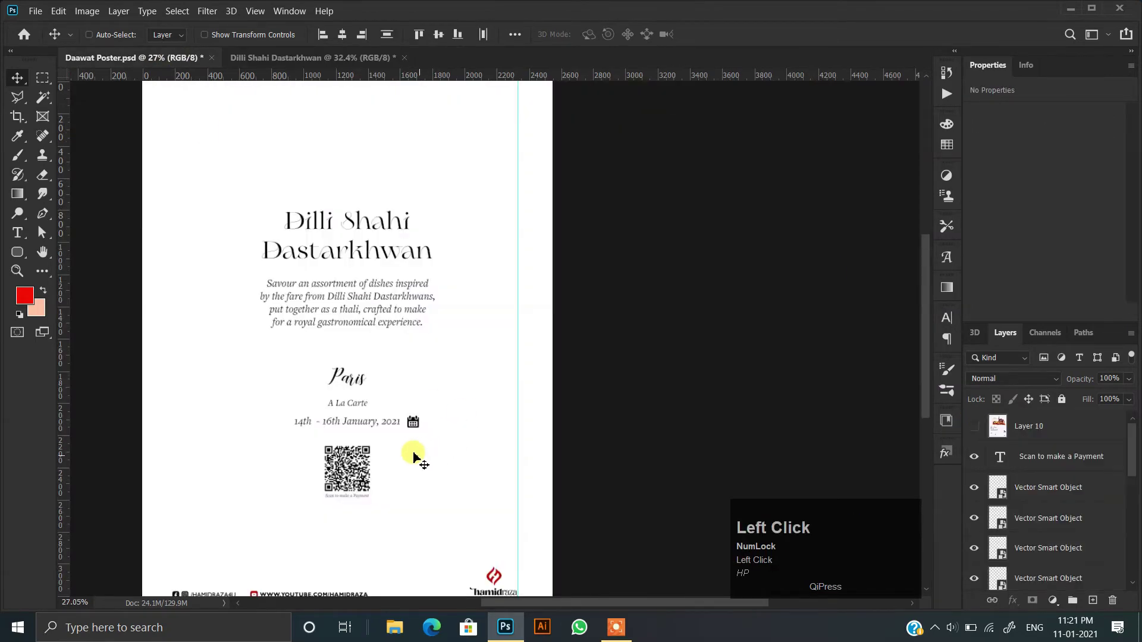
left_click_drag(394, 455, 474, 352)
left_click(275, 493, "ctrl")
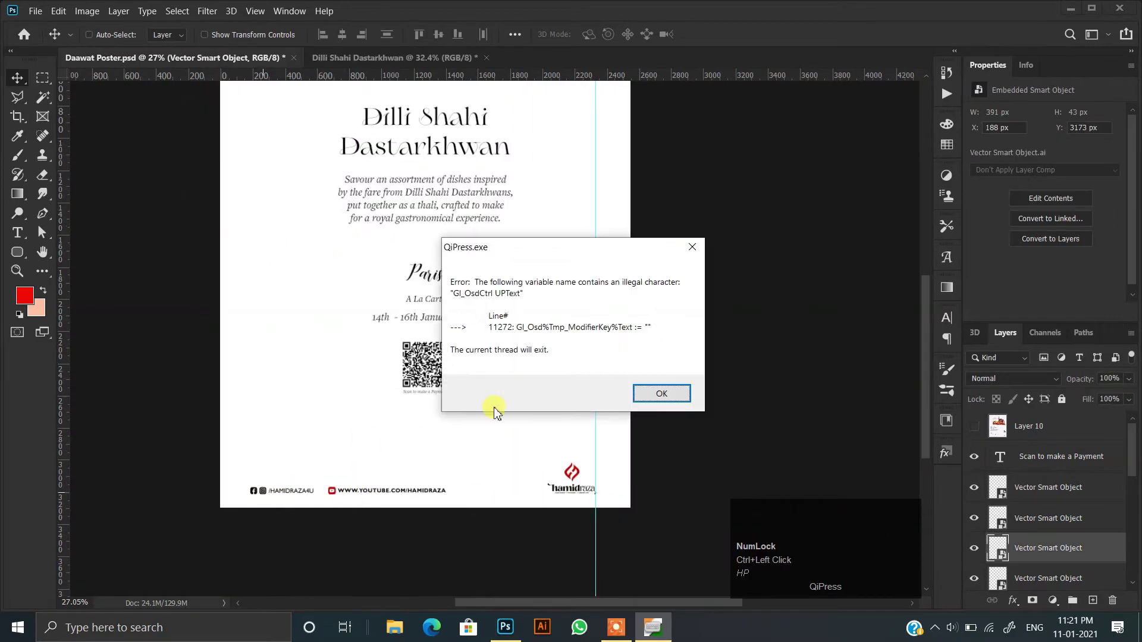
left_click(689, 244)
scroll(351, 503, "up", 1, "alt")
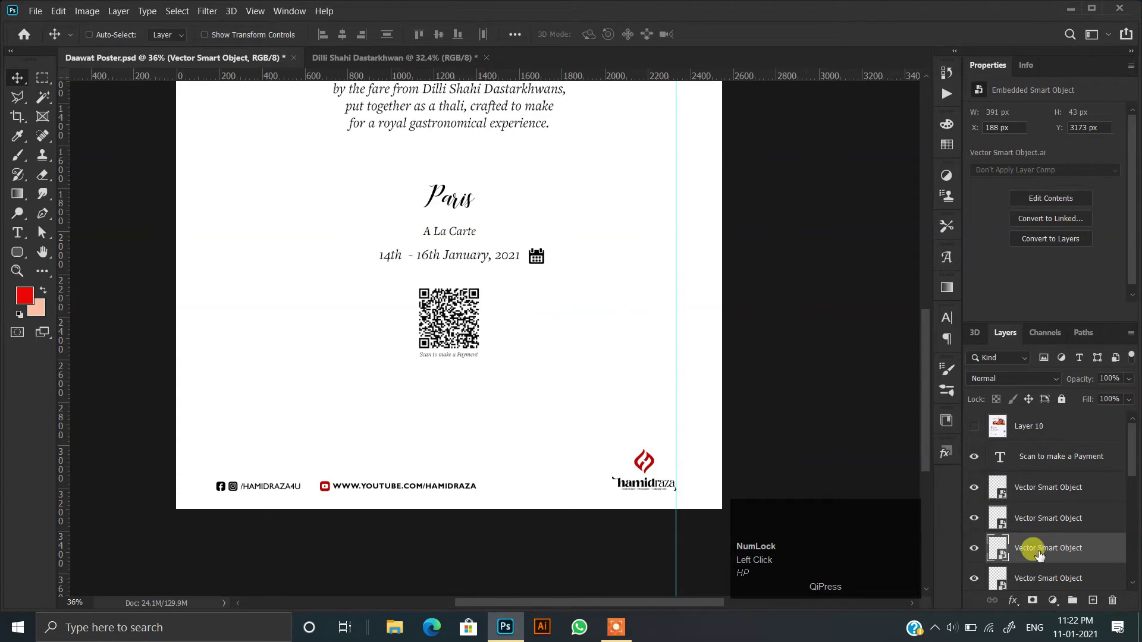
left_click(1022, 518, "ctrl")
left_click(1011, 578, "ctrl")
left_click_drag(476, 483, 408, 524)
key("space")
mouse_move(397, 366)
left_mouse_down()
mouse_move(369, 334)
mouse_move(420, 372)
mouse_move(405, 364)
left_mouse_up()
key("space")
left_click_drag(434, 253, 405, 371)
key("alt+Tab")
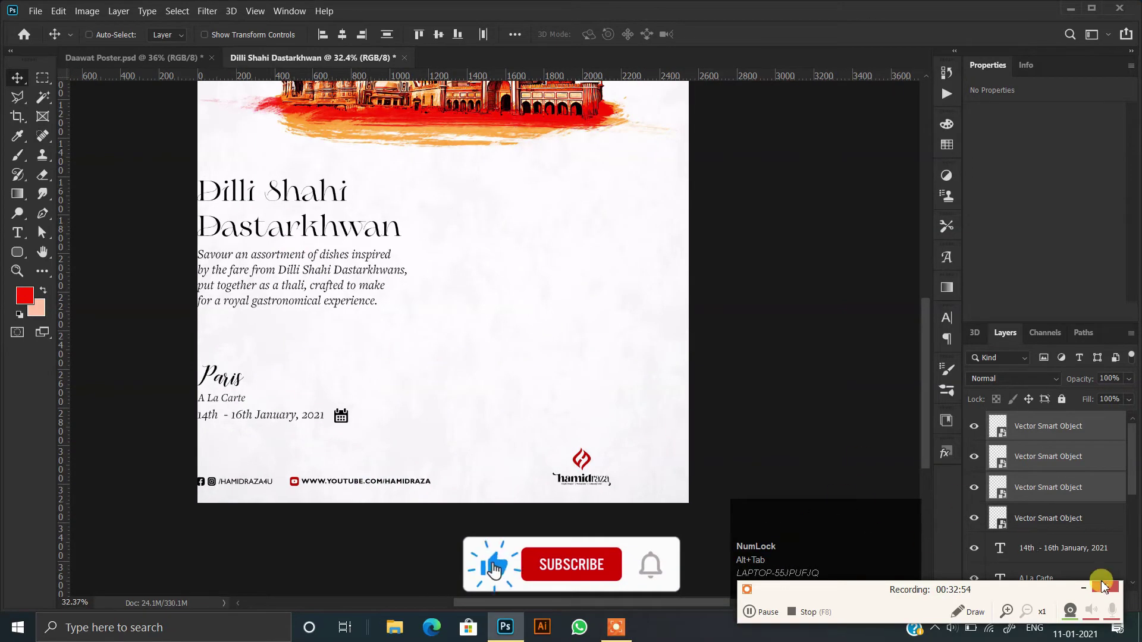
left_click(395, 349)
Step: Select all layers from the logo to the "Dilli Shahi" title and shift them right, away from the page edge
key("space")
left_click_drag(315, 330, 301, 339)
left_click(1065, 426)
scroll(1047, 553, "down", 3)
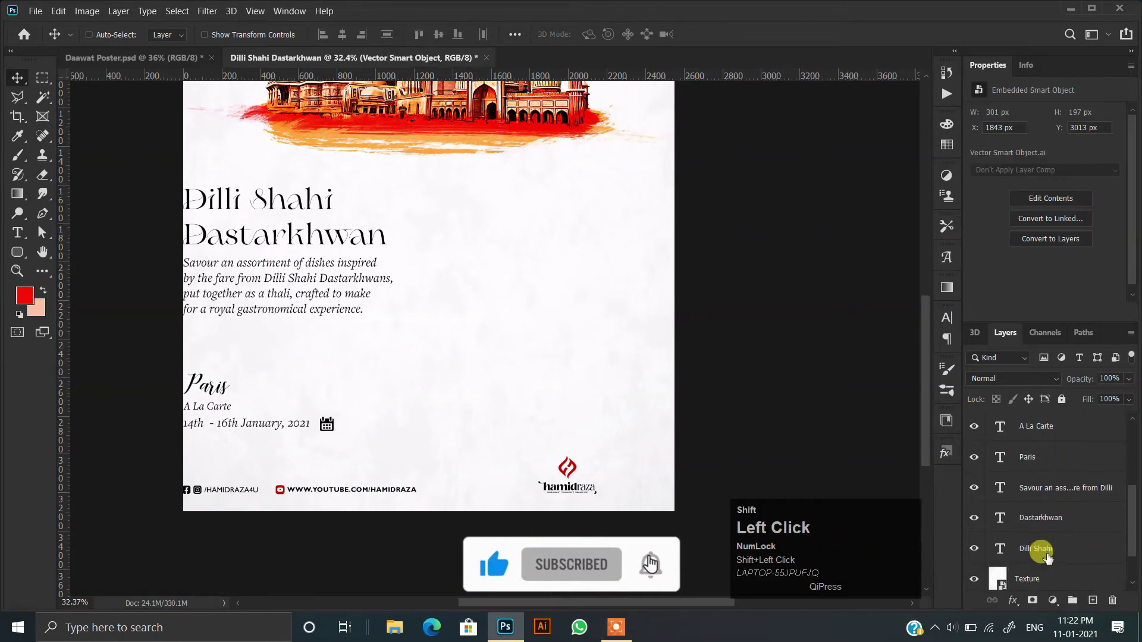
left_click(1045, 550, "shift")
key("shift+Right")
key("shift+Right")
key("shift+Right")
key("shift+Right")
key("shift+Right")
key("shift+Right")
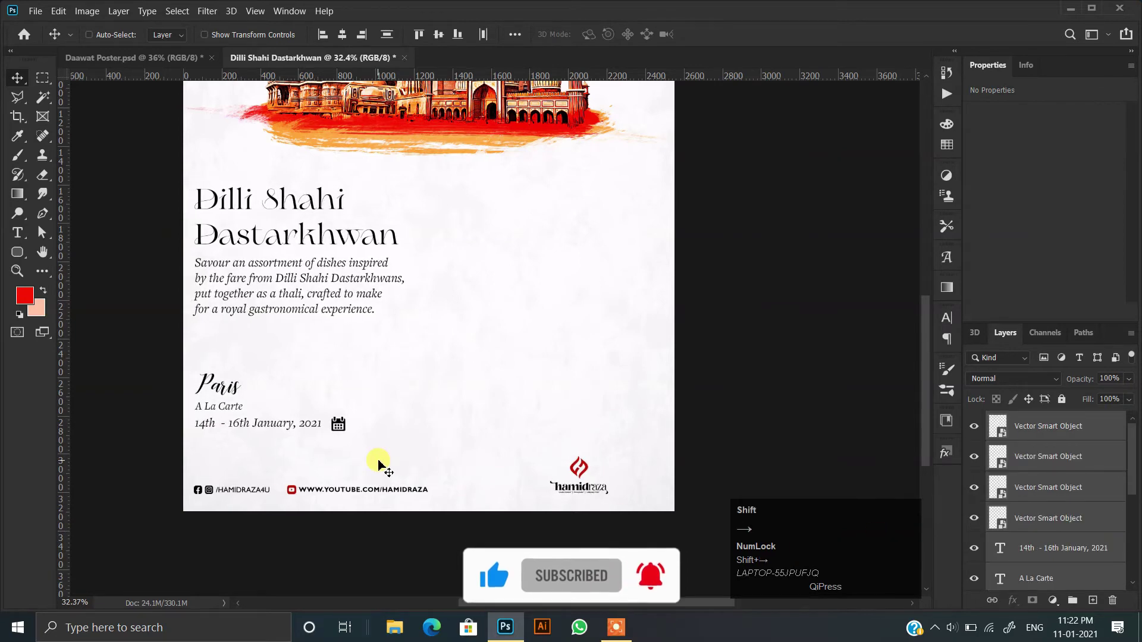
key("shift+Right")
key("shift+Right")
key("shift+Right")
key("shift+Right")
key("shift+Right")
key("shift+Right")
key("shift+Right")
key("shift+Right")
Step: Line the text block up with a vertical guide at about 200 px and shift it back left by about 40 px
left_click_drag(67, 204, 281, 205)
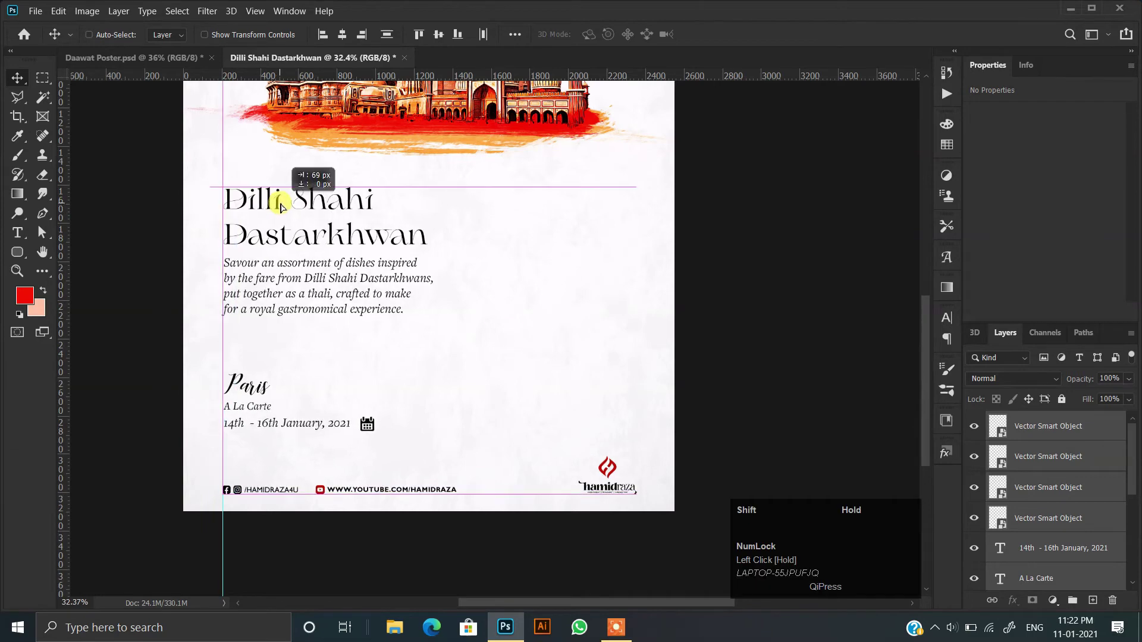
scroll(321, 286, "up", 2)
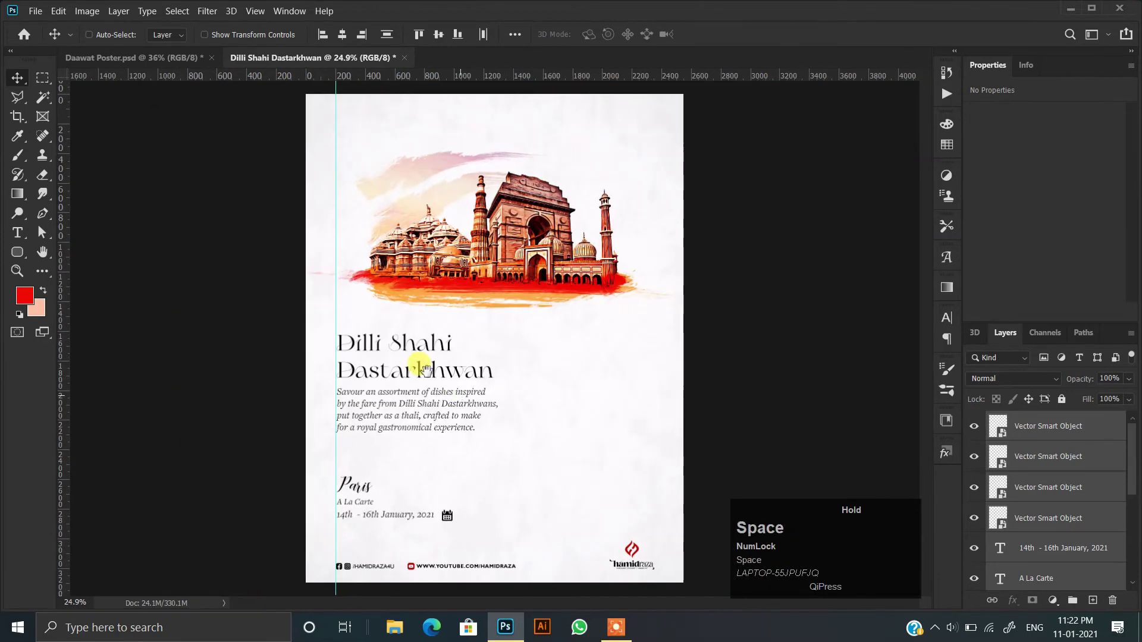
key("shift+Left")
key("shift+Left")
key("shift+Left")
key("shift+Left")
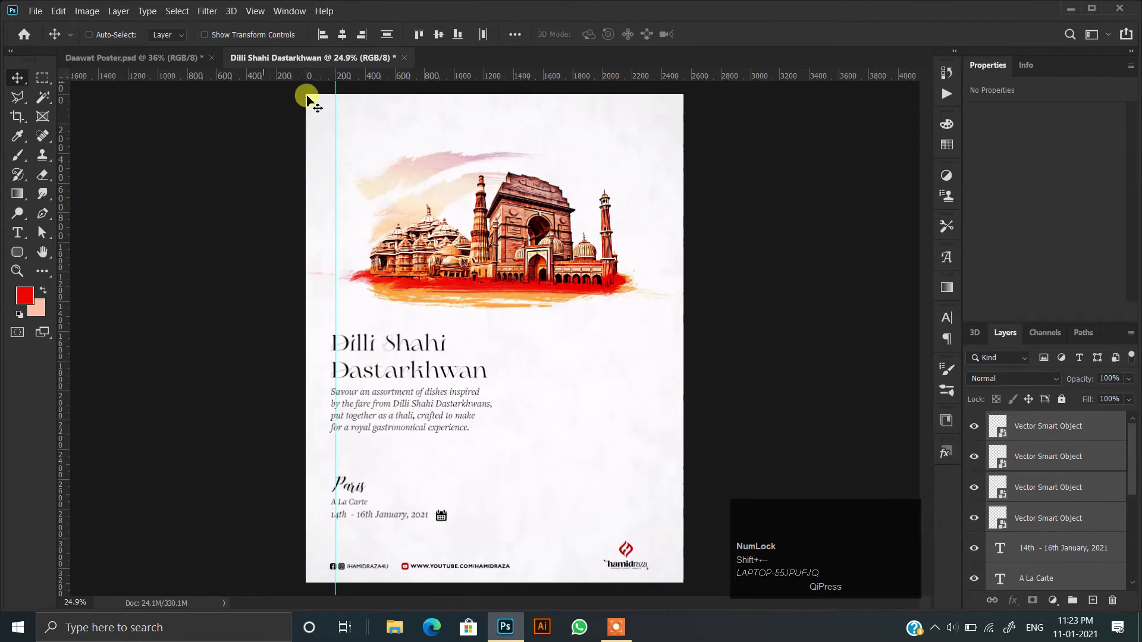
Step: Enlarge the brand logo to about 356 × 233 px and place it near the page's lower right corner
scroll(474, 452, "up", 2)
left_click_drag(408, 459, 682, 437)
left_click(642, 455, "ctrl")
key("ctrl+t")
double_click(642, 456)
scroll(377, 311, "down", 3)
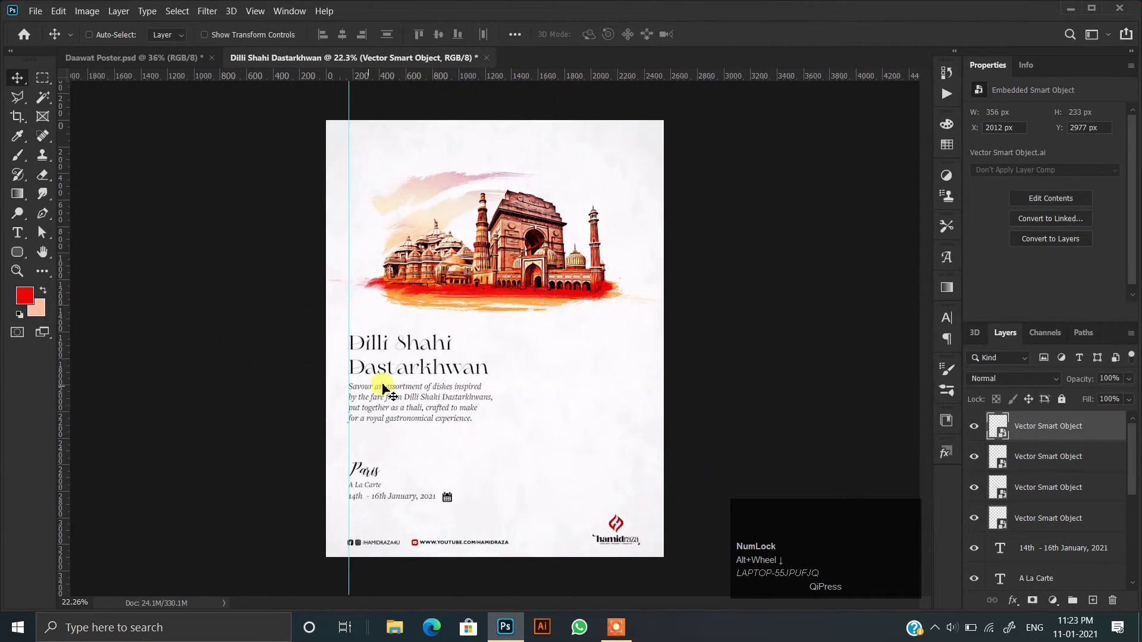
Step: Copy the QR code and its "Scan to make a Payment" caption from Daawat Poster.psd onto the poster
scroll(390, 386, "up", 1)
left_click(163, 56)
left_click(444, 407, "ctrl")
left_click(1028, 456, "ctrl")
left_click_drag(454, 411, 511, 392)
Step: Enlarge the QR code and its caption to about 116% and place them centred above the logo
scroll(627, 473, "up", 2)
scroll(627, 470, "up", 2)
key("ctrl+t")
left_click_drag(498, 440, 483, 457)
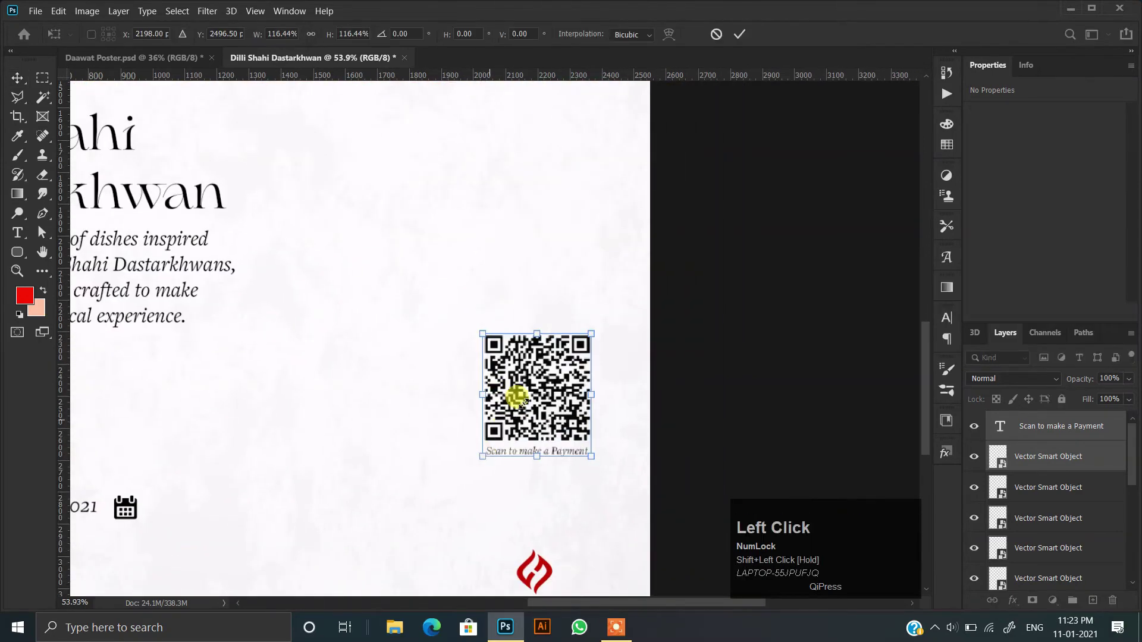
double_click(519, 399)
Step: Set the "Scan to make a Payment" caption's text colour to black (000000)
left_click(1040, 426)
left_click(1045, 308)
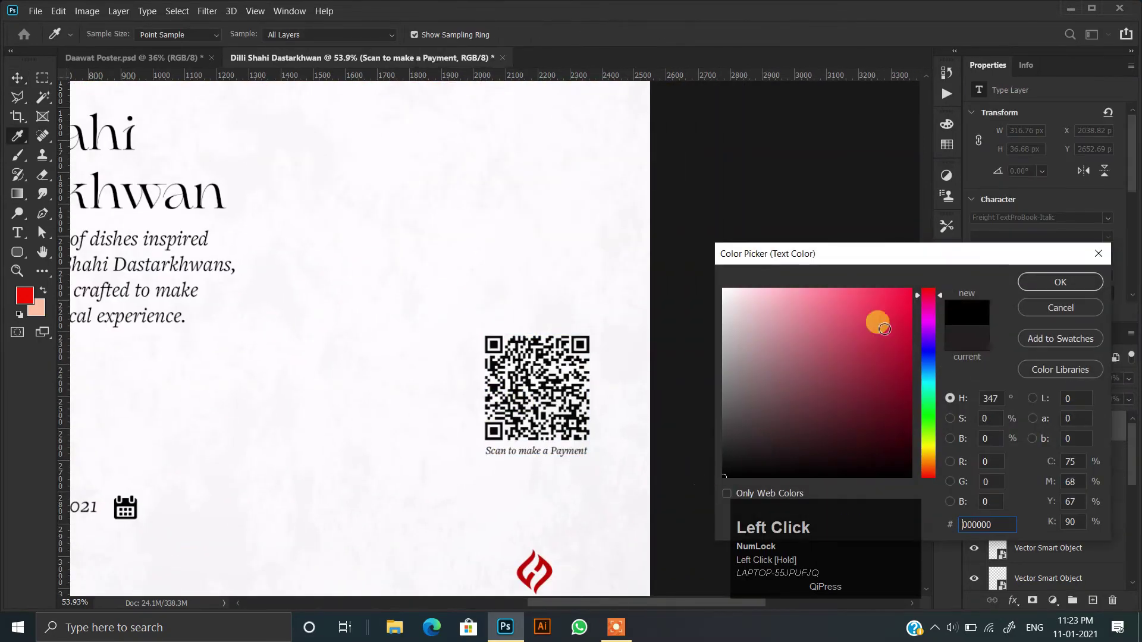
key("Return")
scroll(395, 383, "down", 3)
scroll(364, 416, "down", 2)
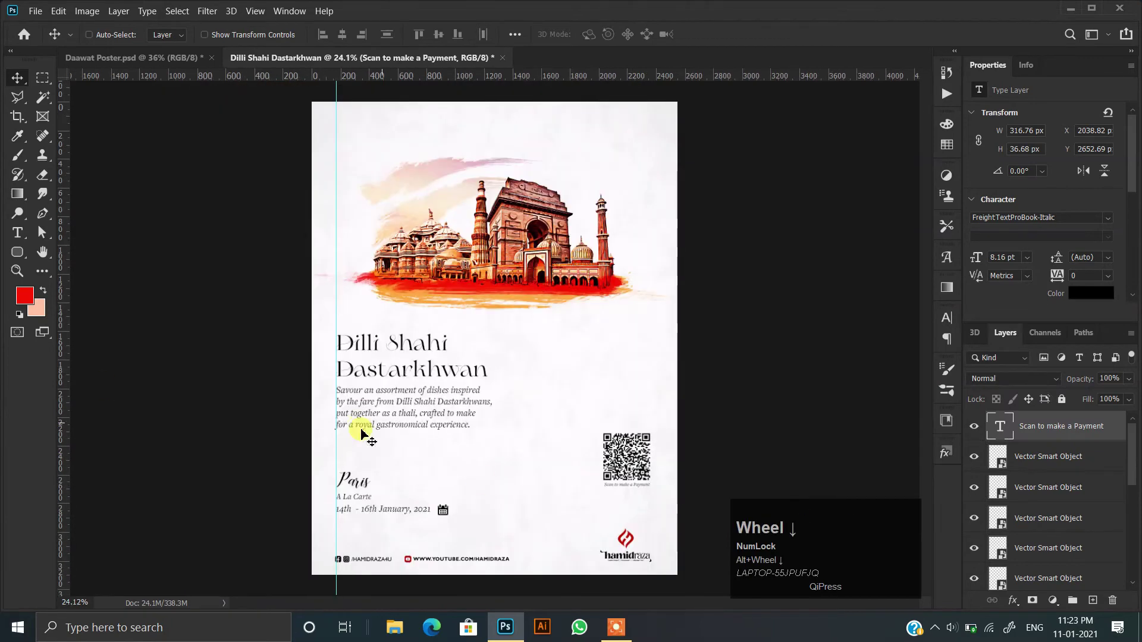
Step: Lock the Monument group and the Texture layer
scroll(417, 498, "up", 1)
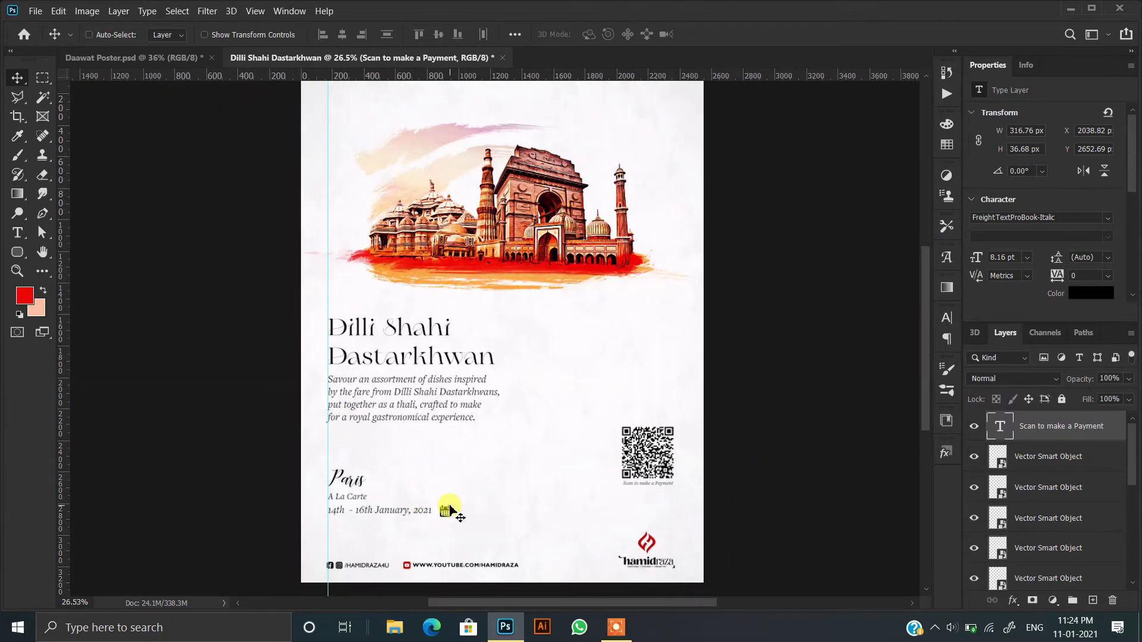
scroll(561, 400, "up", 1)
scroll(436, 413, "down", 1)
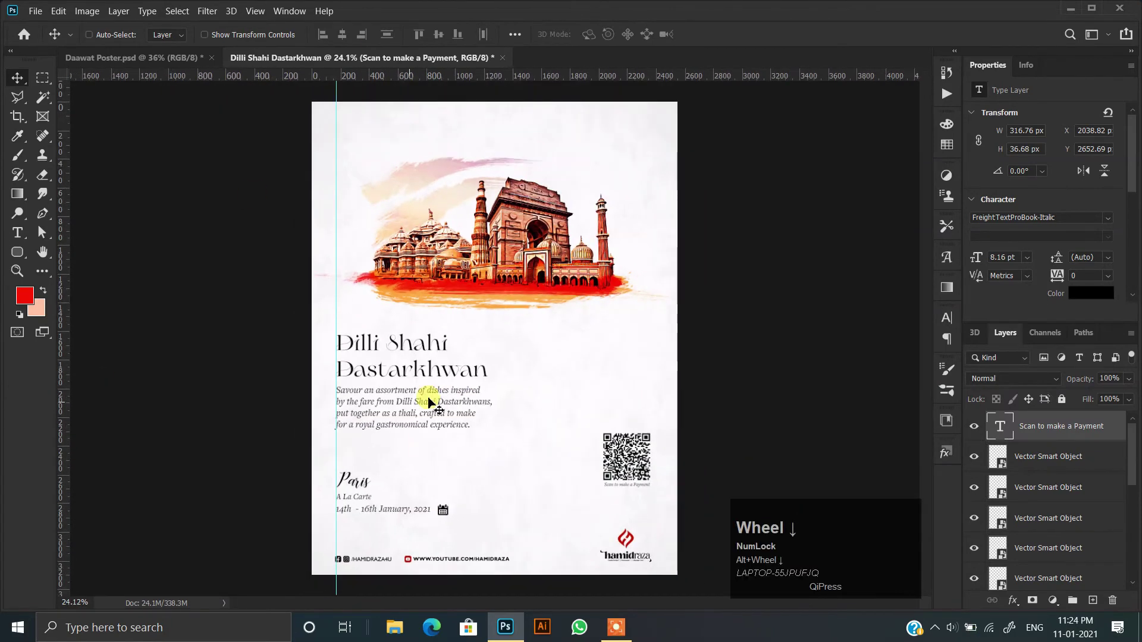
scroll(389, 473, "up", 1)
left_click(388, 465, "ctrl")
scroll(1060, 579, "down", 2)
left_click(1062, 551)
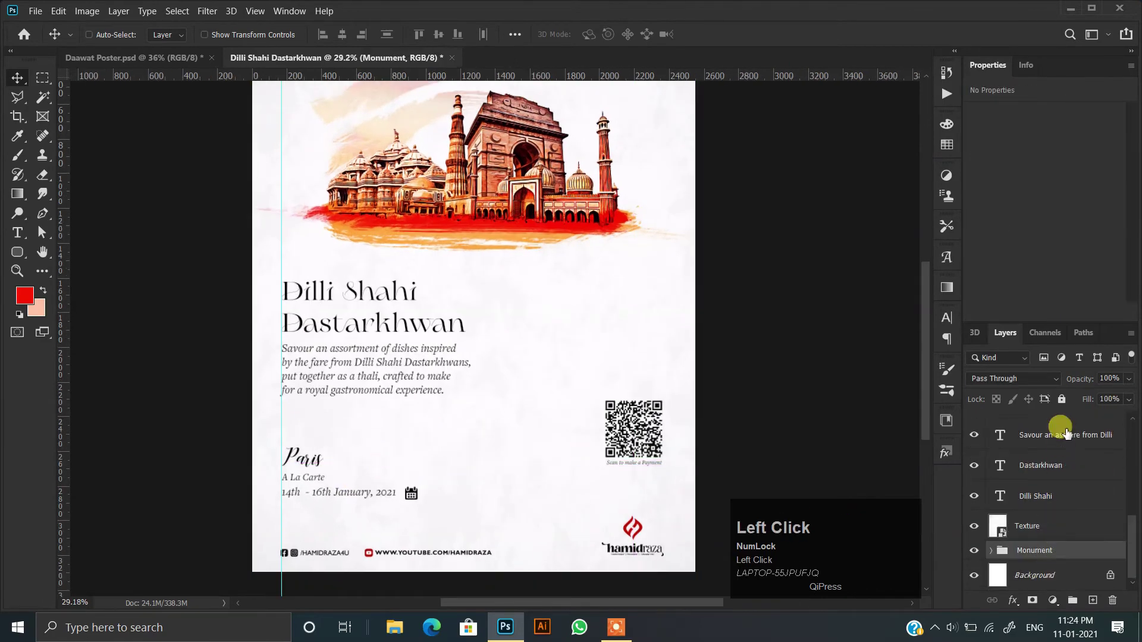
left_click(1030, 528)
left_click(1060, 400)
Step: Select the two title lines and the description paragraph and move them down about 90 px
left_click_drag(264, 274, 477, 401)
key("shift+Down")
key("shift+Down")
key("shift+Down")
key("shift+Down")
key("shift+Down")
key("shift+Down")
key("shift+Down")
key("shift+Down")
key("shift+Down")
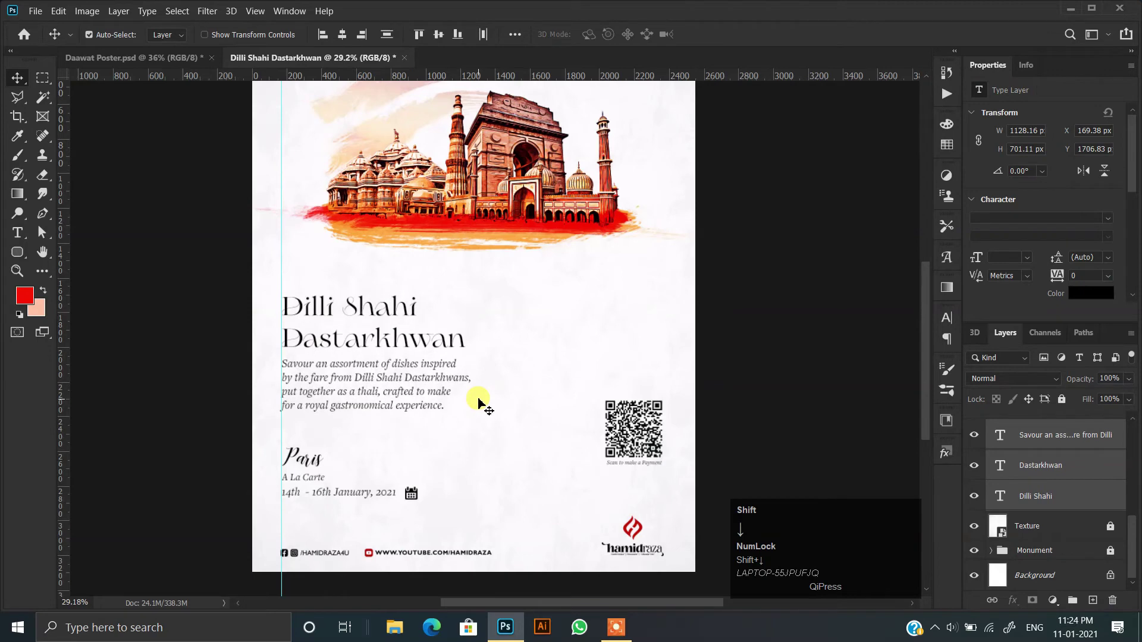
Step: Move the title, description, Paris, A La Carte and date lines with the calendar icon down together about 60 px, and deselect them
left_click(268, 273)
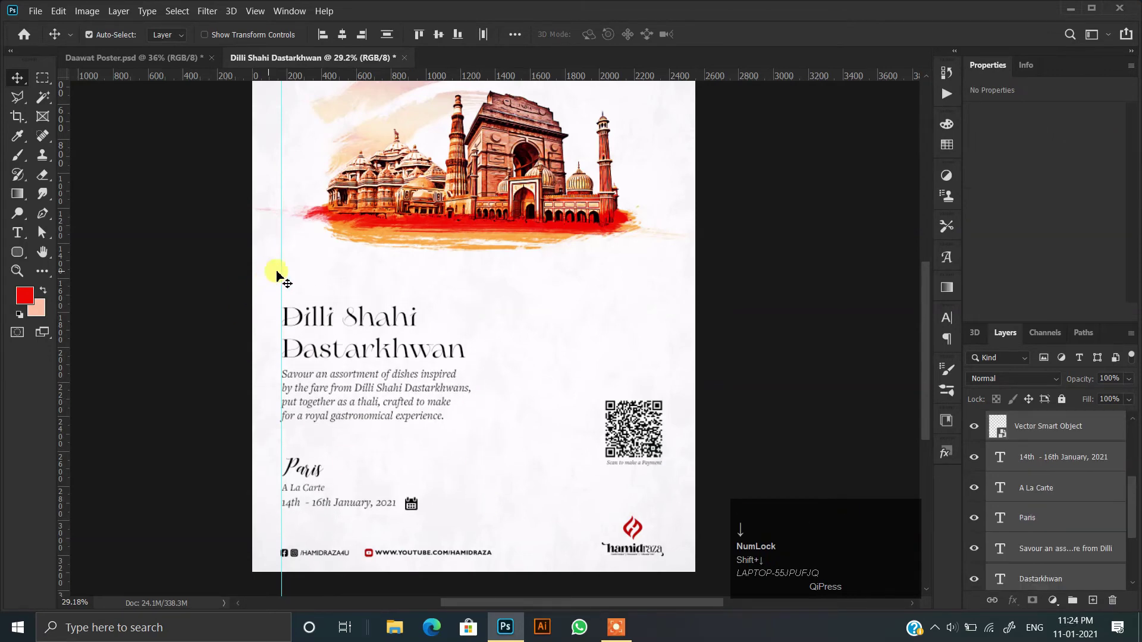
left_click_drag(473, 318, 379, 387)
scroll(381, 387, "up", 3)
left_click(474, 459)
scroll(537, 384, "up", 1)
scroll(521, 391, "down", 1)
left_click(462, 365)
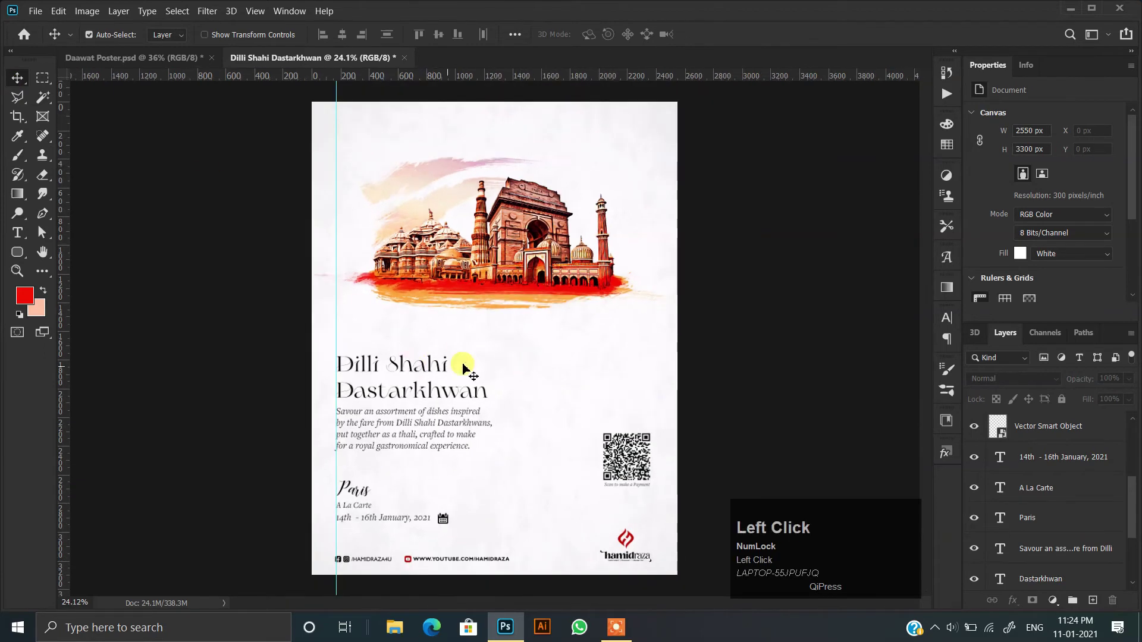
Step: Hide the guides and fit the whole poster in the view
scroll(430, 292, "up", 1)
left_click_drag(430, 255, 430, 263)
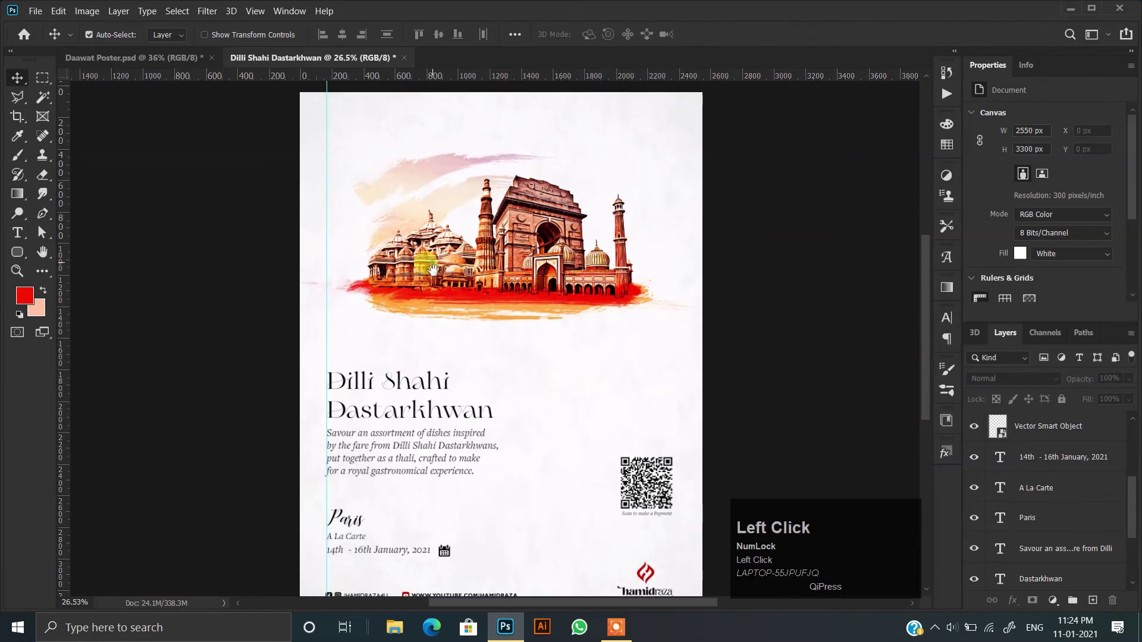
scroll(430, 275, "down", 1)
key("ctrl+;")
key("ctrl+0")
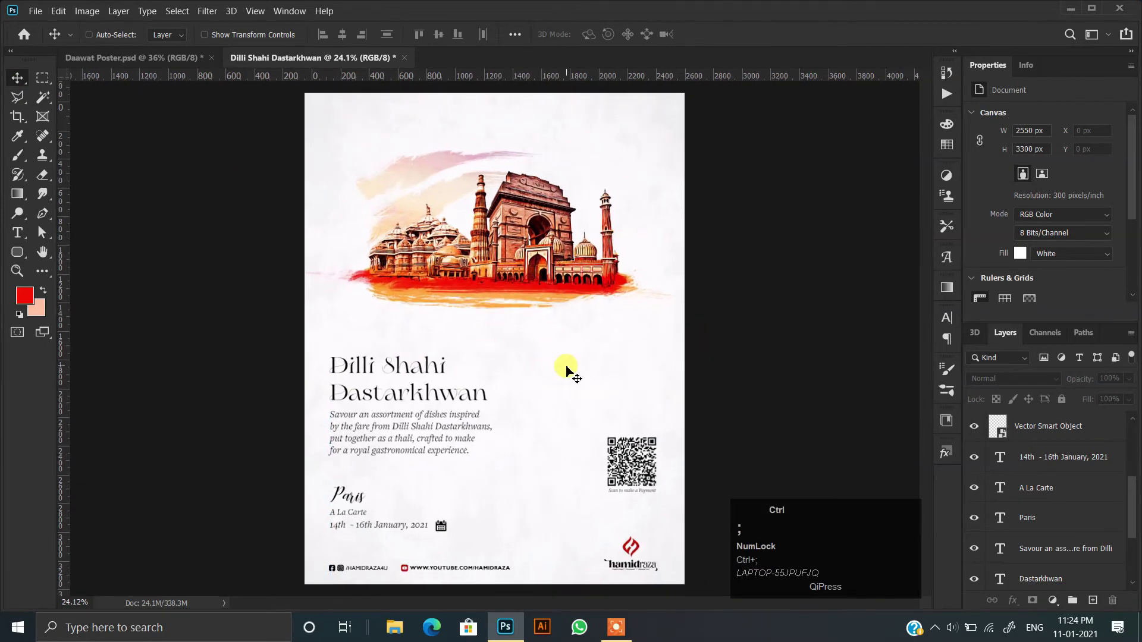
Step: Stamp all visible layers into a new merged layer above the "Scan to make a Payment" caption
scroll(1059, 435, "up", 3)
left_click(1061, 434)
key("ctrl+shift+alt+e")
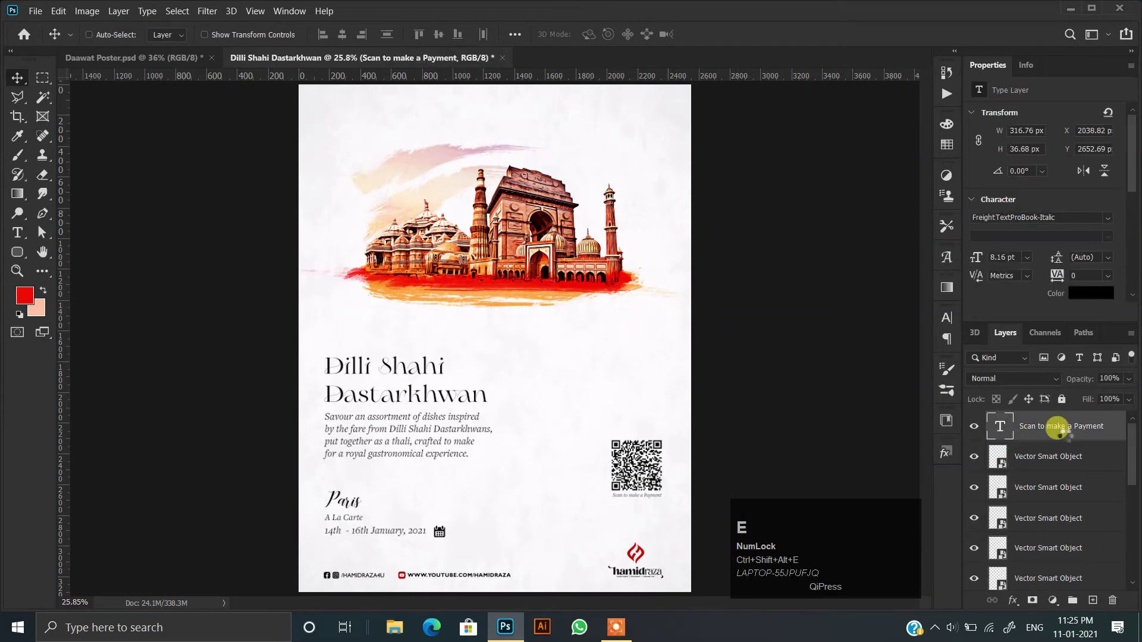
Step: Open the Camera Raw filter on the merged layer and set Temperature +6, Tint +11, Contrast +18, Texture +19, Clarity +11 and Vibrance -11
left_click(202, 11)
left_click(255, 95)
left_click_drag(916, 232, 919, 233)
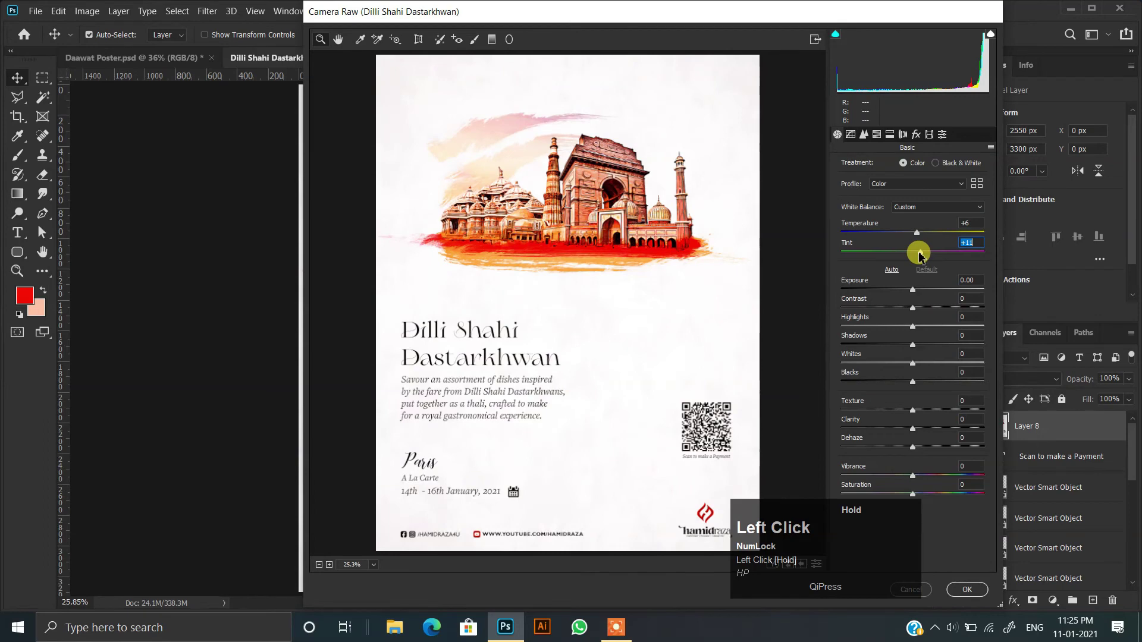
left_click_drag(913, 305, 928, 311)
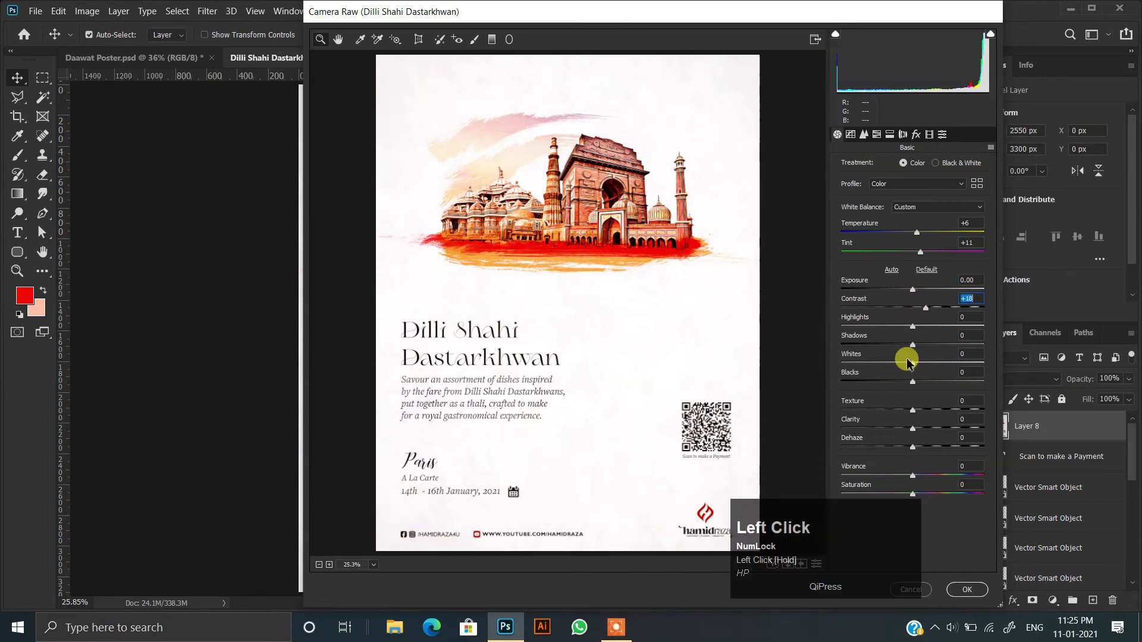
left_click_drag(912, 410, 904, 475)
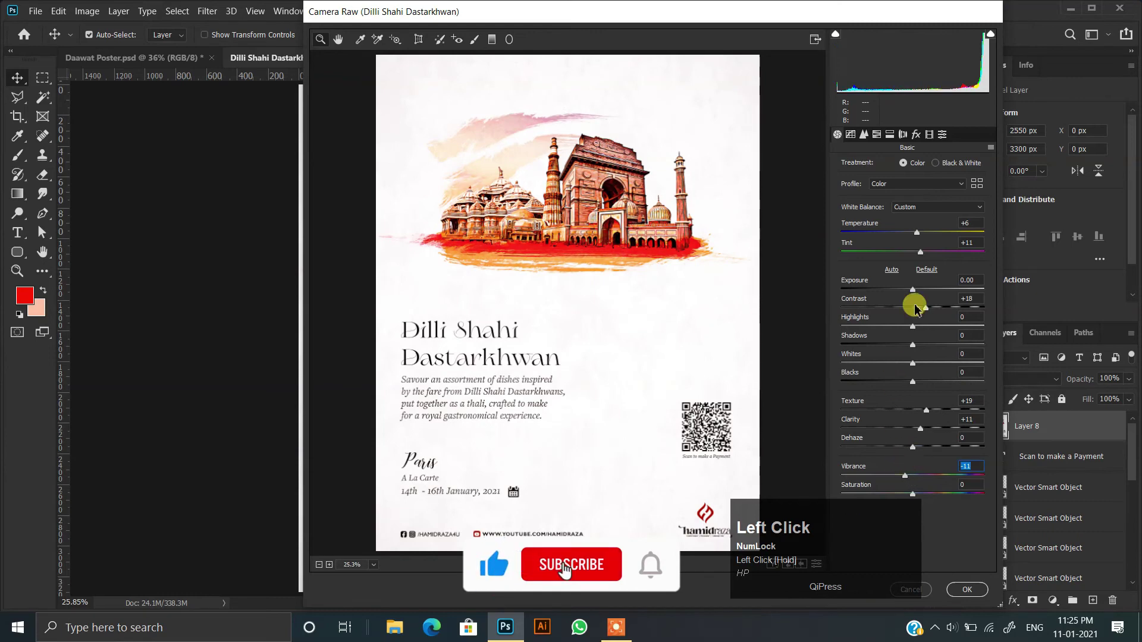
Step: Set Shadows +10, Tint +10, Highlights +3 and Blacks about +14 in Camera Raw, and apply the filter
left_click_drag(913, 346, 921, 351)
left_click_drag(920, 256, 922, 257)
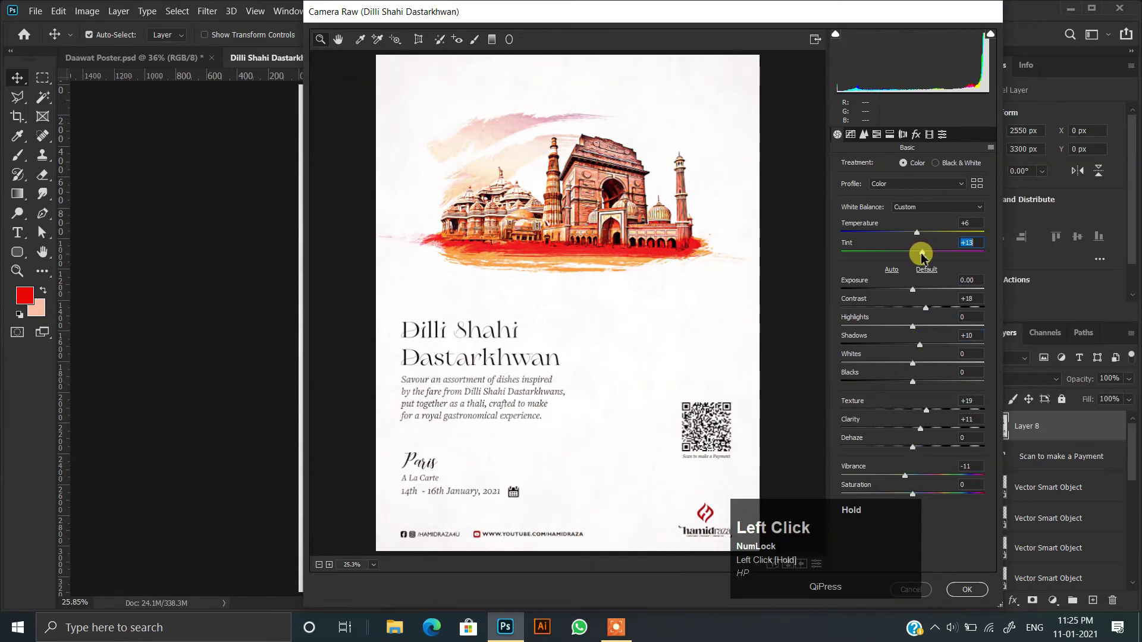
left_click_drag(912, 327, 918, 329)
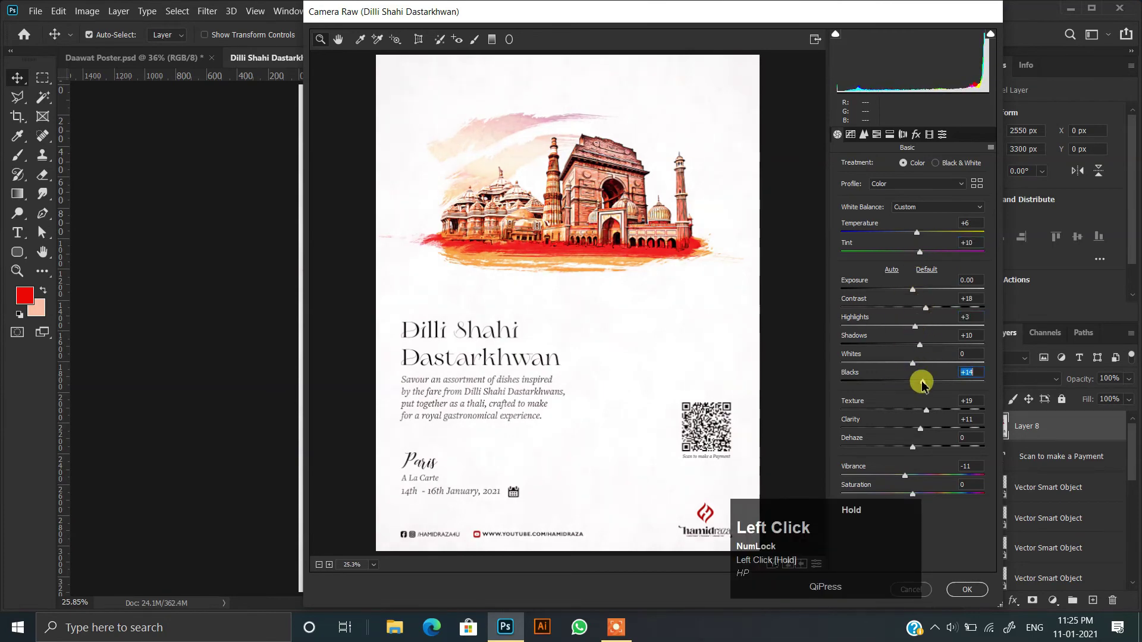
left_click(967, 589)
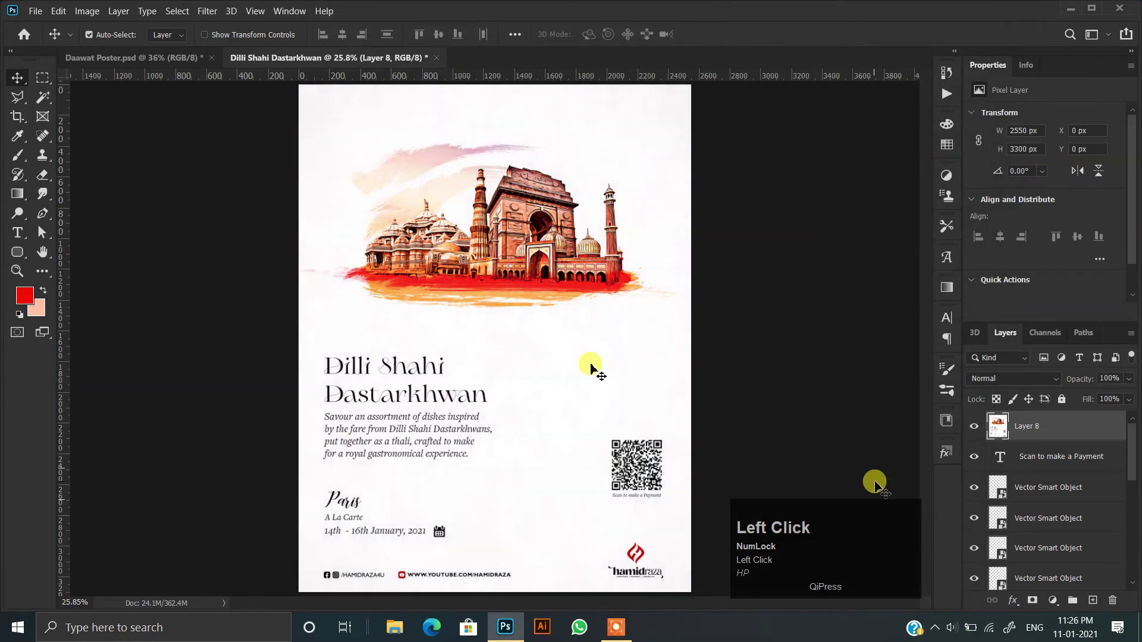
scroll(551, 390, "down", 1, "alt")
scroll(552, 395, "up", 1, "alt")
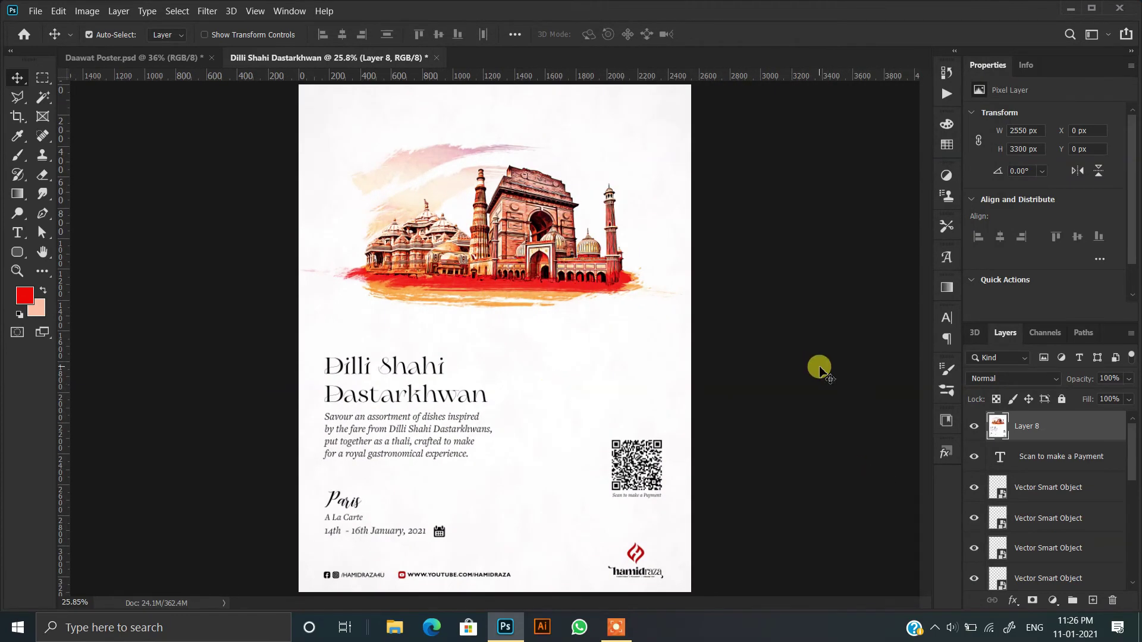
Step: Add a Color Lookup adjustment layer above the merged layer with the 3Strip.look 3DLUT file
left_click(1013, 602)
left_click(1053, 600)
left_click(1053, 601)
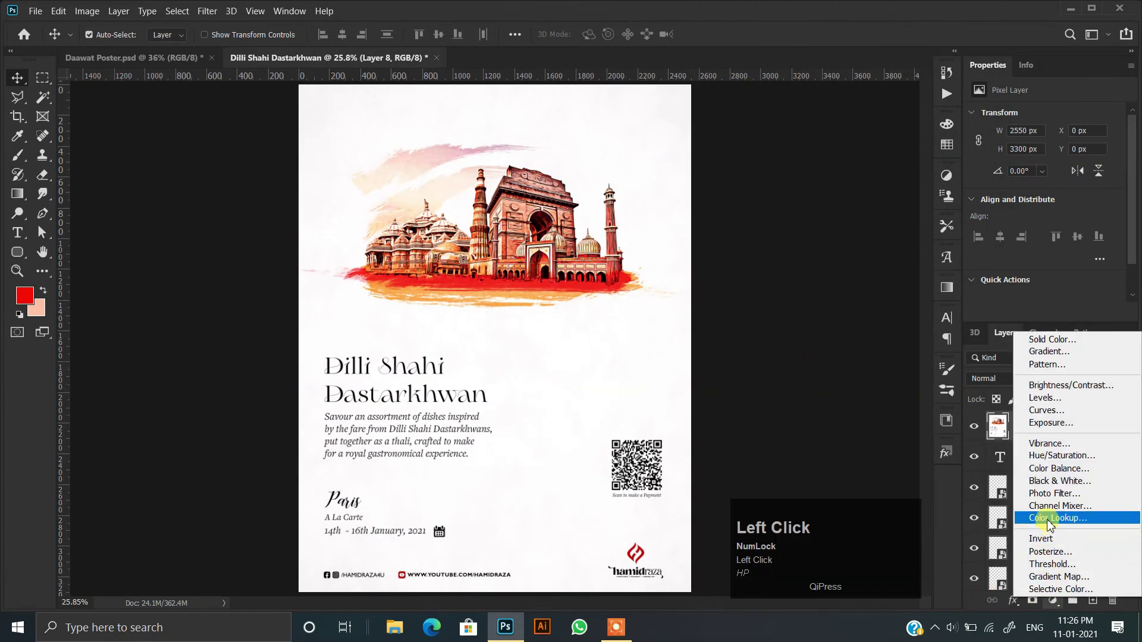
left_click(1045, 508)
key("Down")
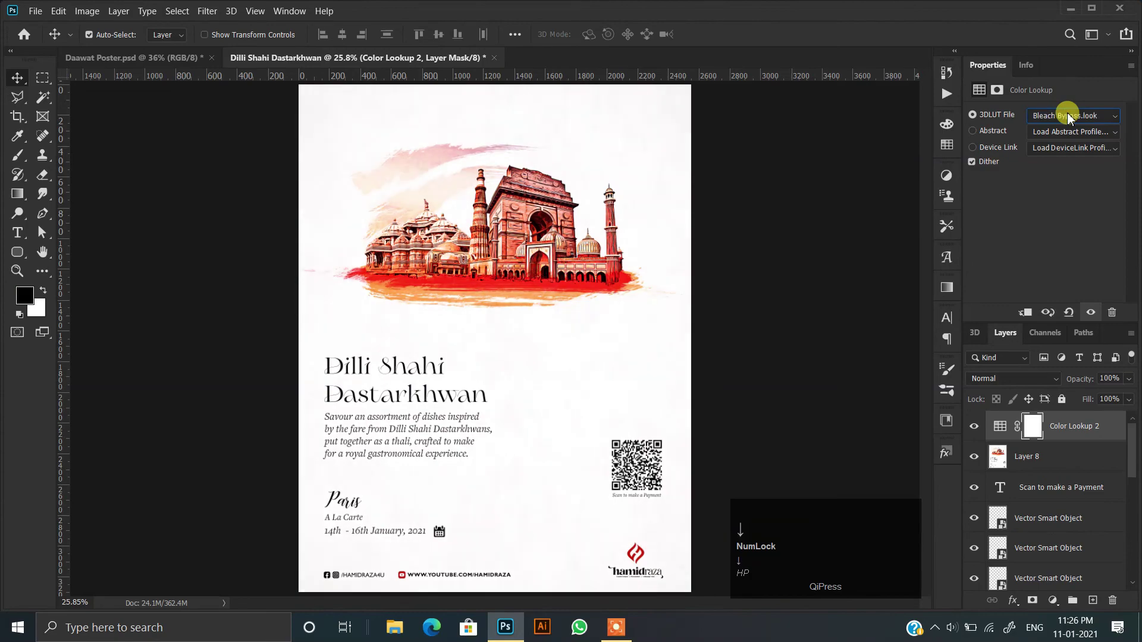
key("Up")
key("Up")
key("Down")
scroll(401, 333, "up", 8)
scroll(477, 331, "down", 8)
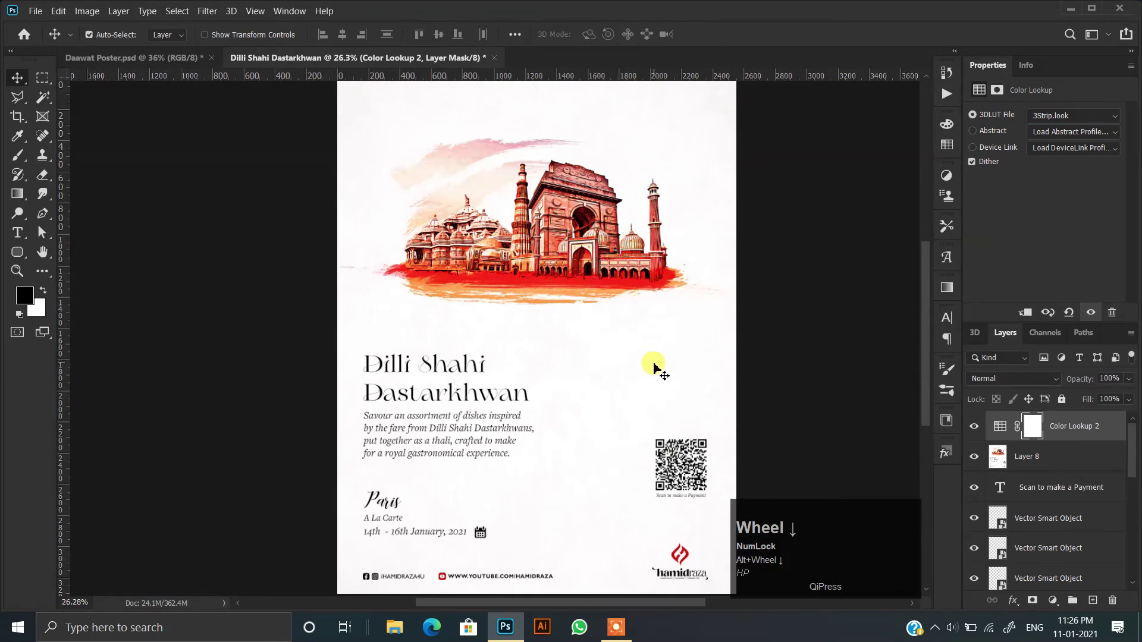
scroll(766, 335, "down", 1)
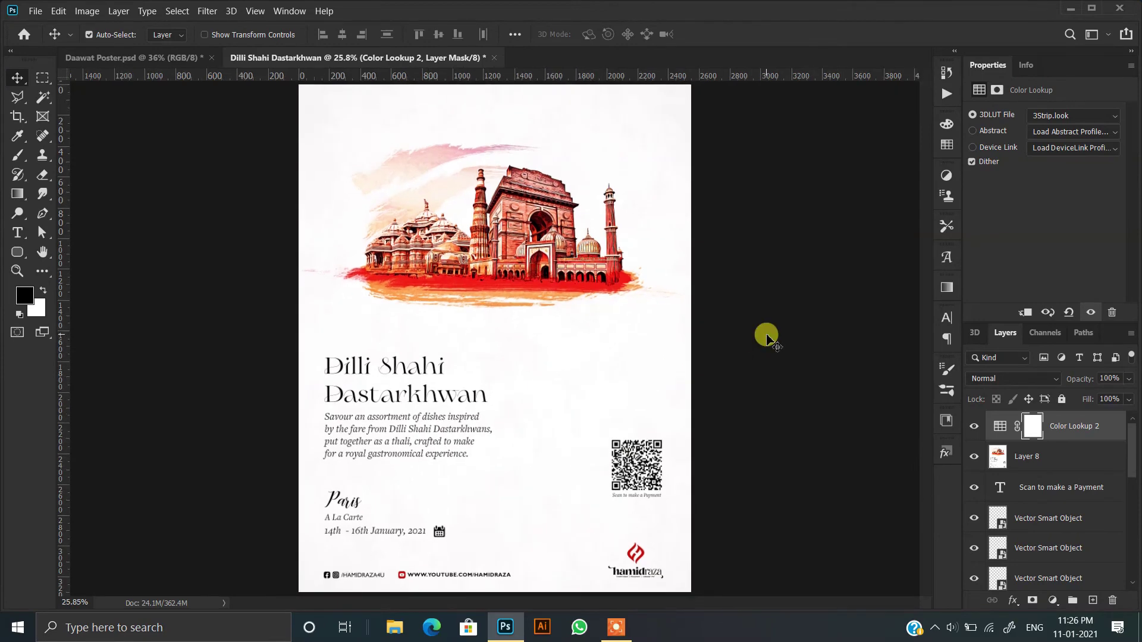